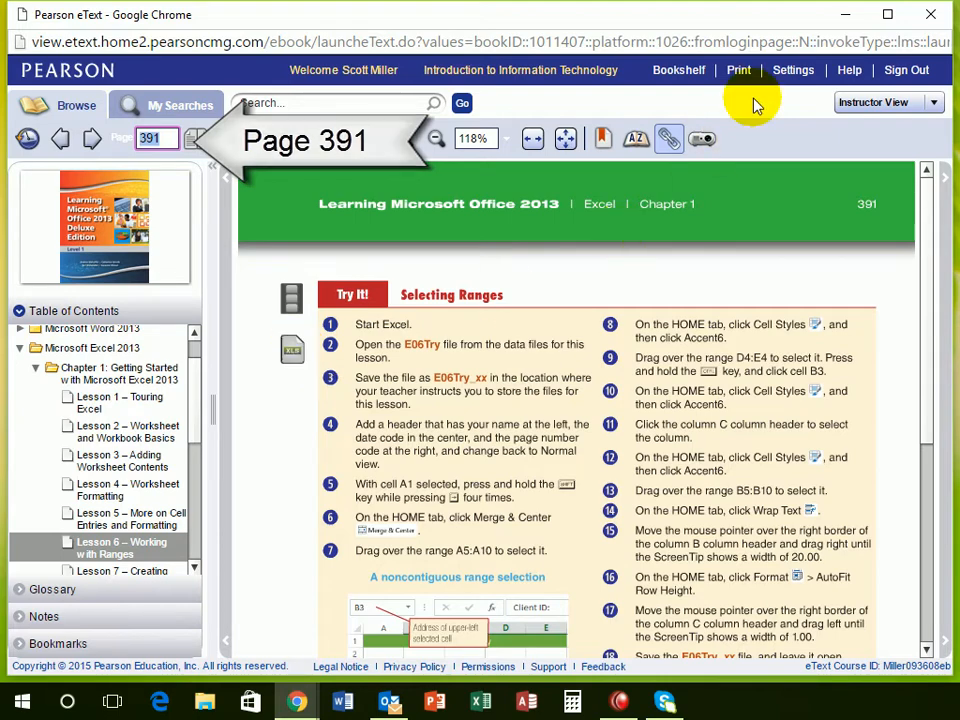
# Open the E06Try workbook from the Class Files folder on the desktop, under IIT, Excel, Chapter1.
pyautogui.click(850, 16)
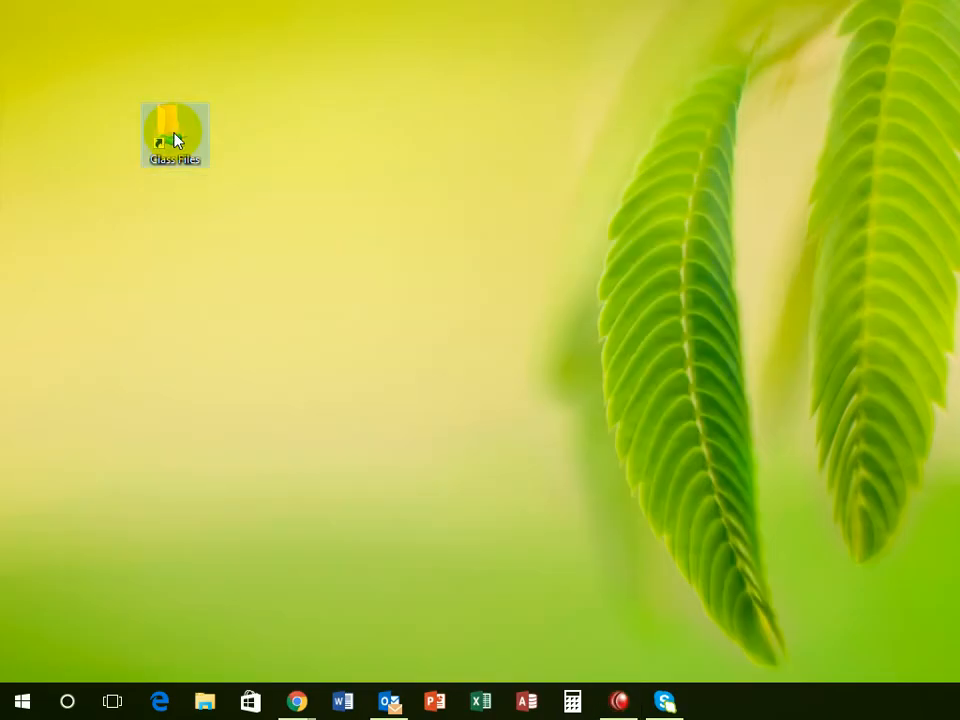
pyautogui.doubleClick(176, 134)
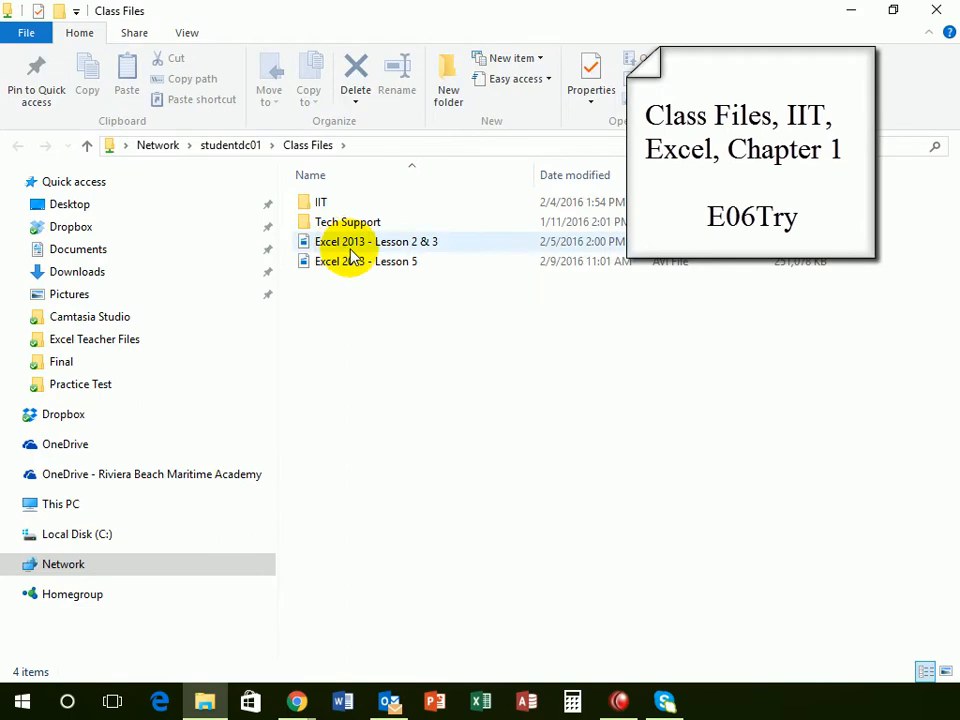
pyautogui.doubleClick(324, 206)
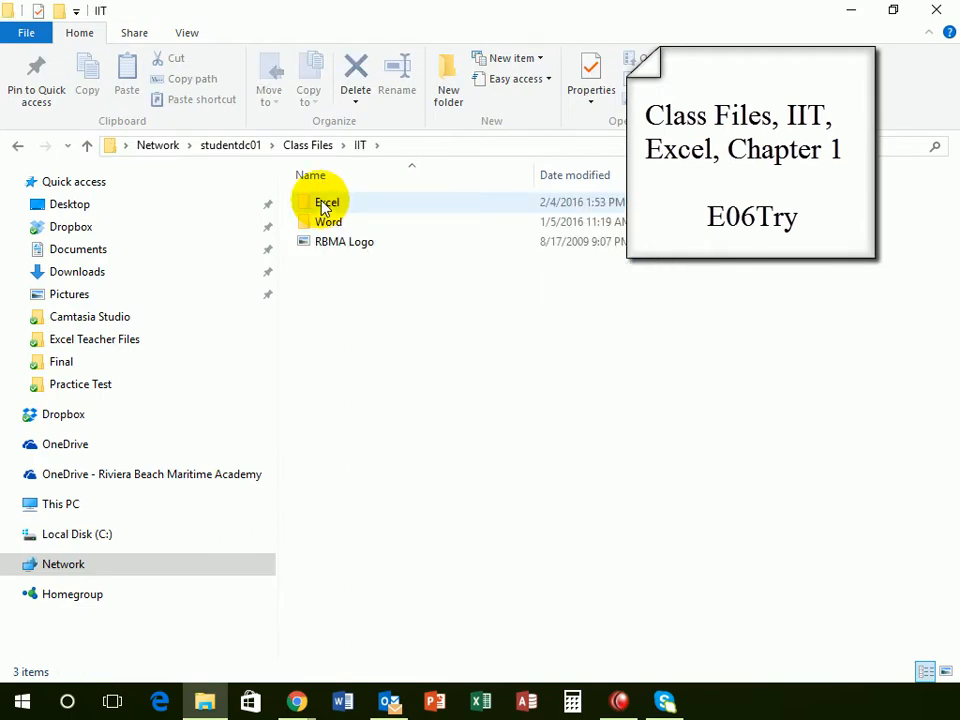
pyautogui.doubleClick(323, 204)
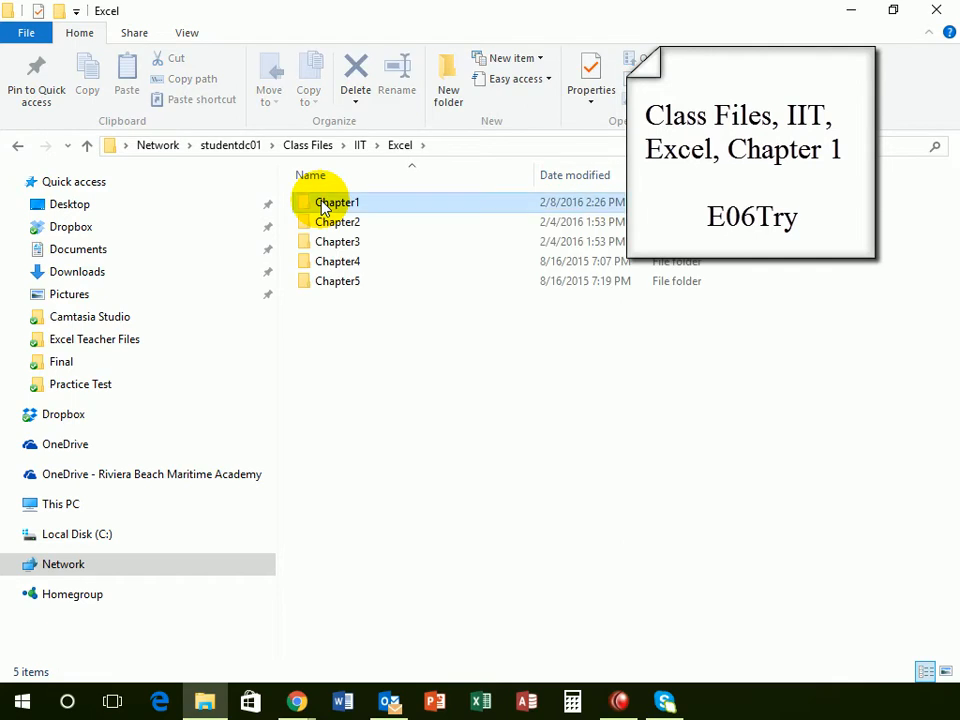
pyautogui.doubleClick(323, 204)
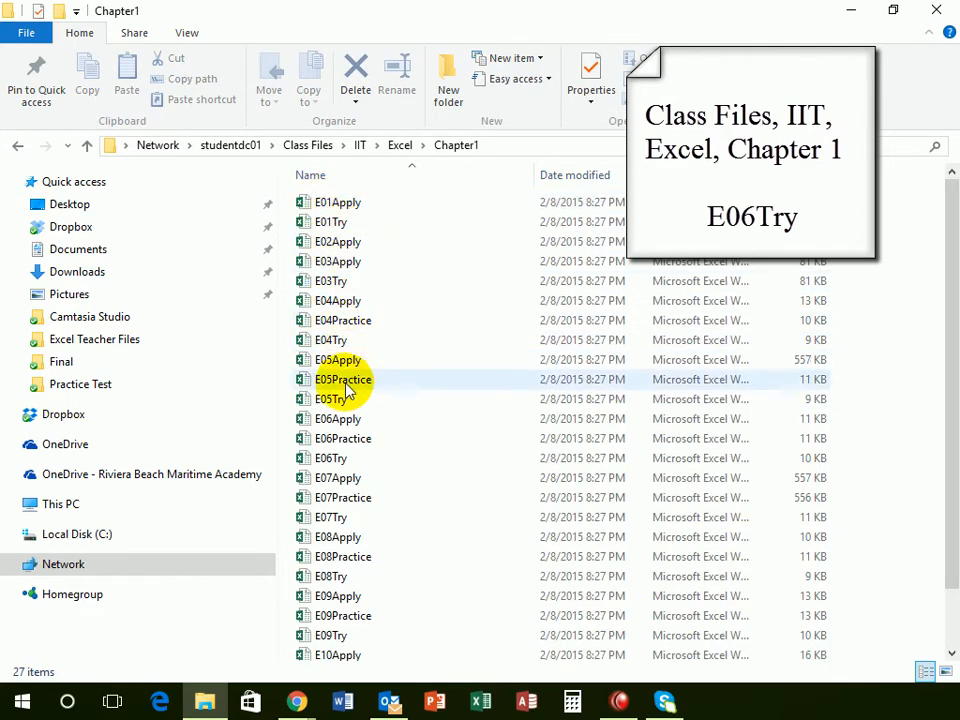
pyautogui.click(308, 460)
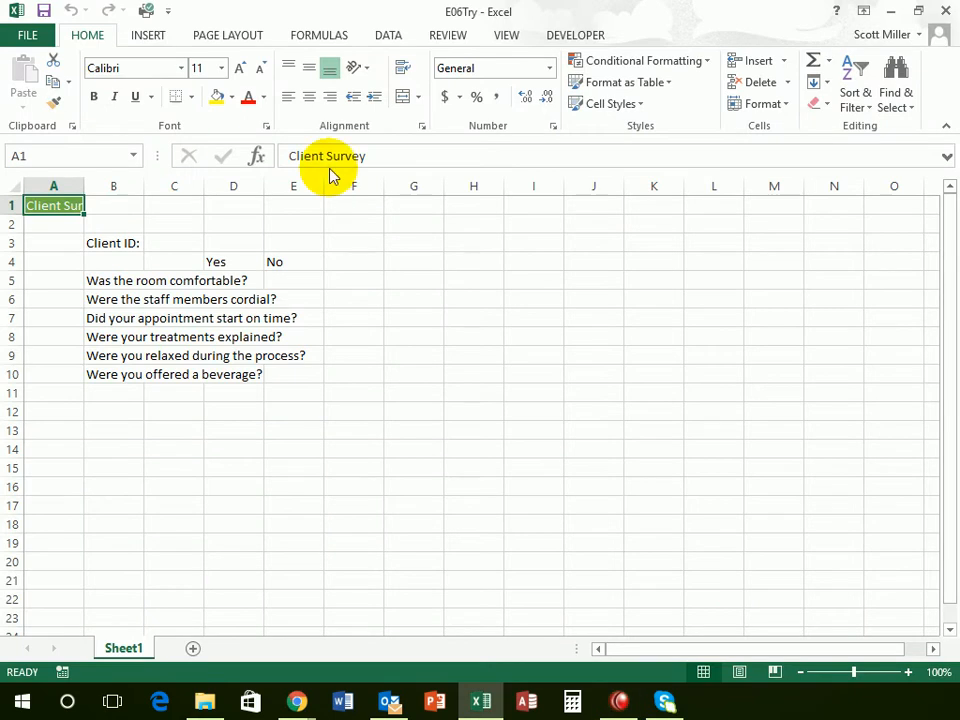
pyautogui.click(396, 300)
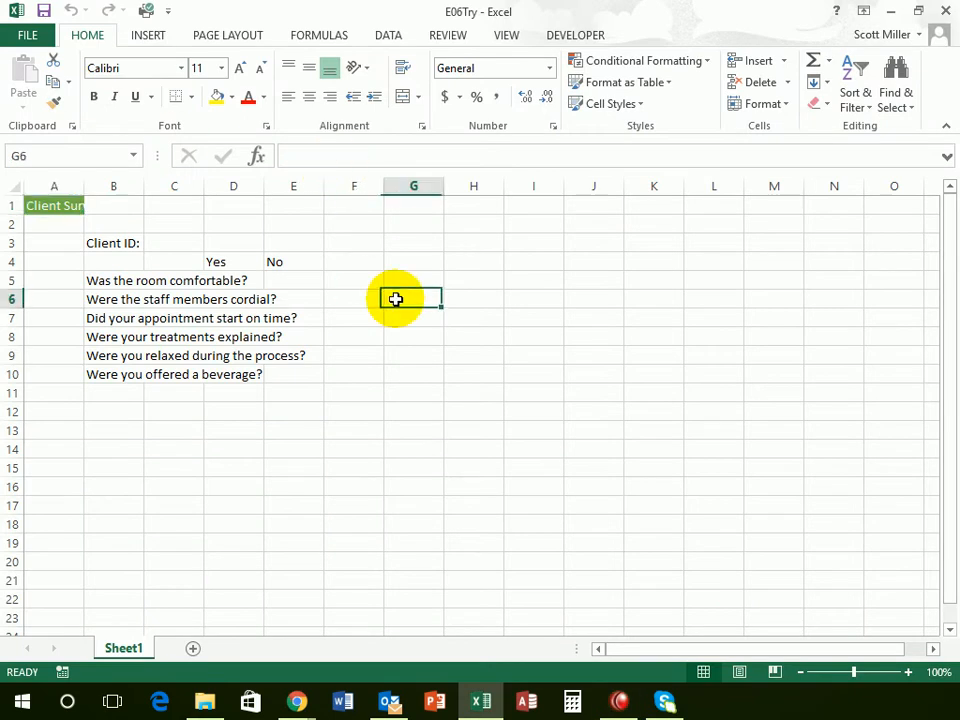
pyautogui.click(51, 205)
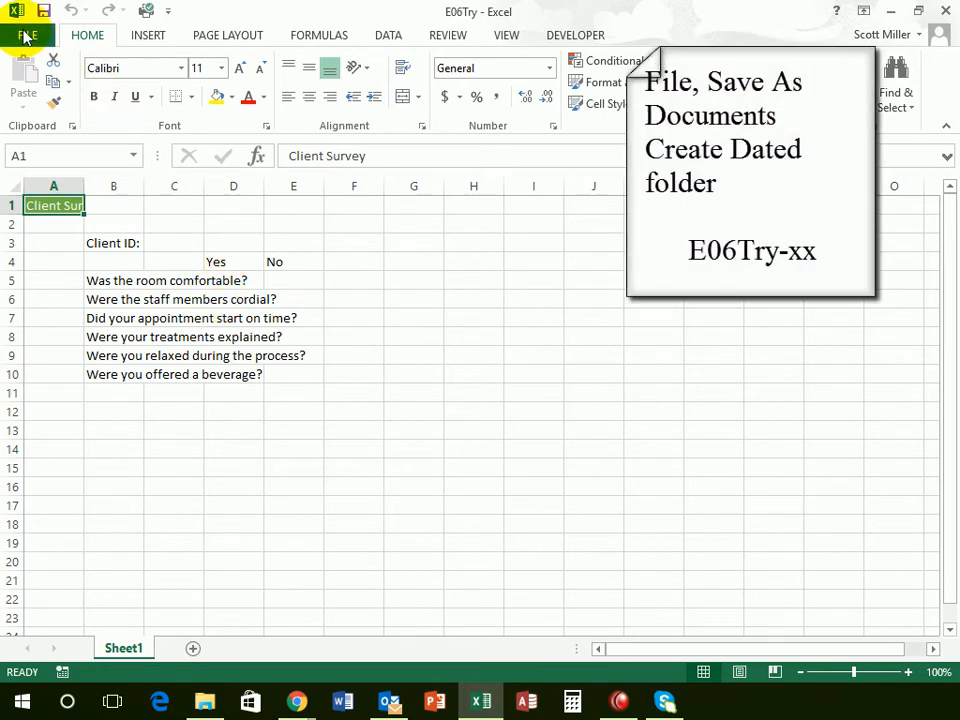
# Start saving a copy of the workbook in Documents and create a folder there named Feb 17.
pyautogui.click(27, 36)
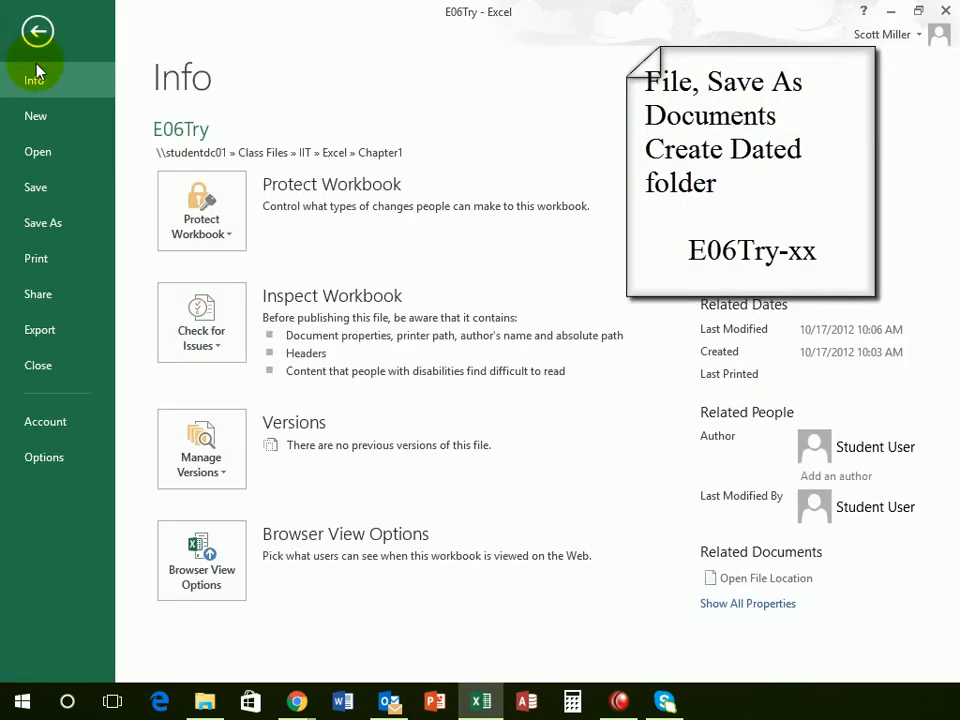
pyautogui.click(48, 224)
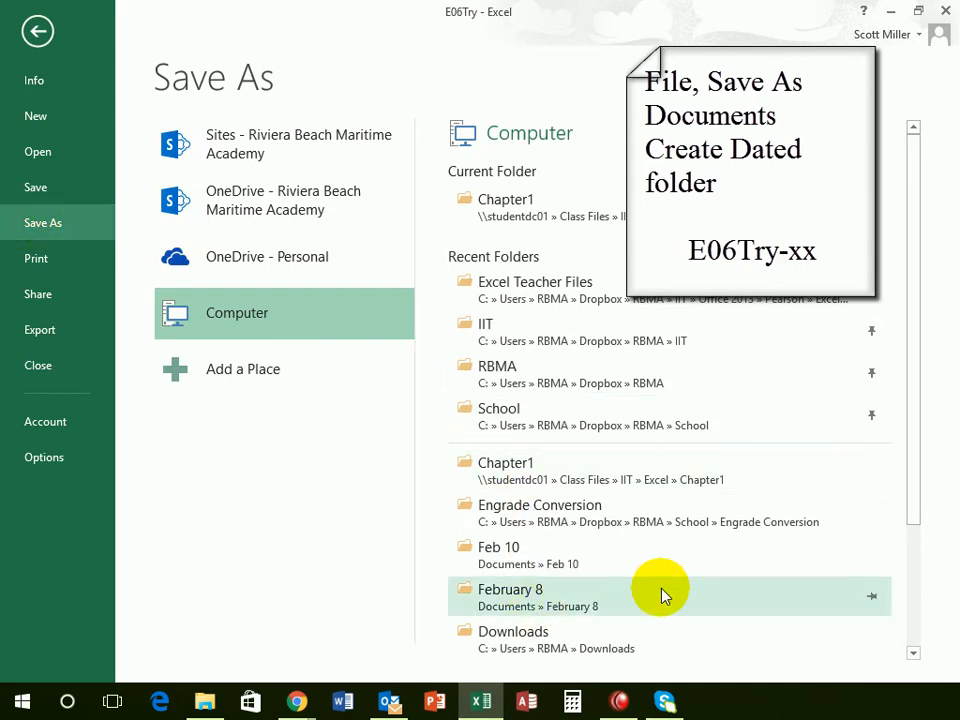
pyautogui.scroll(-3, 921, 508)
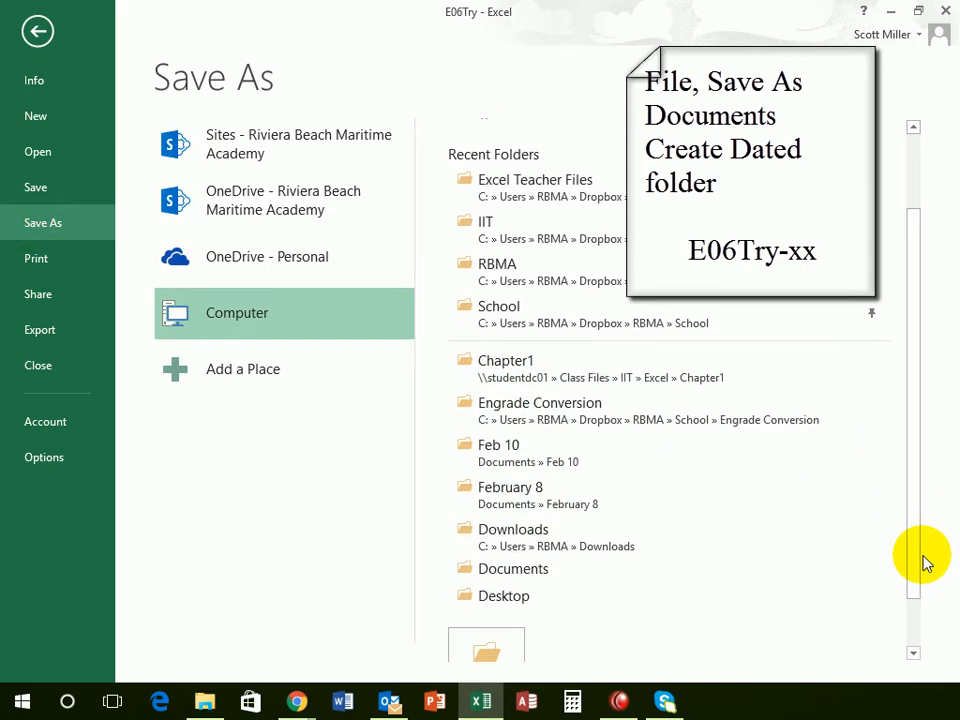
pyautogui.click(606, 570)
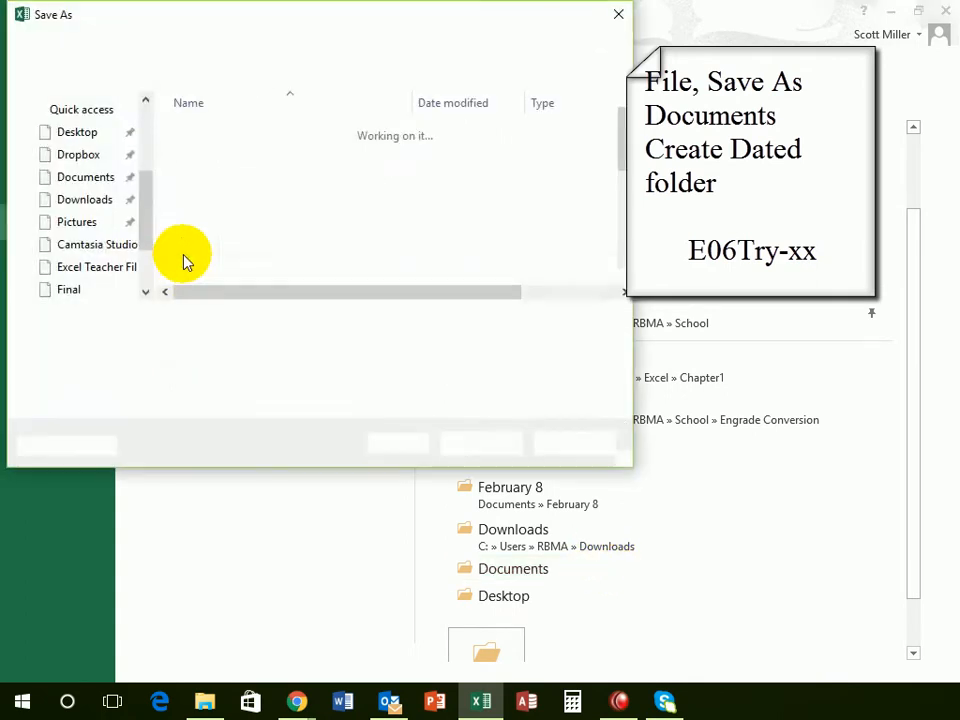
pyautogui.click(135, 77)
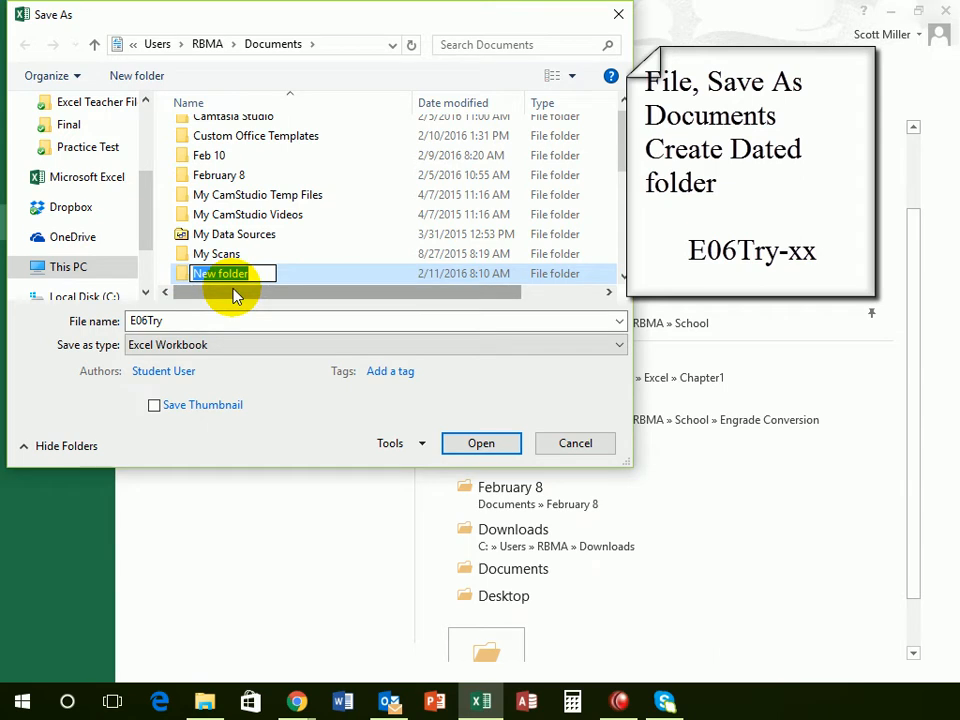
pyautogui.write('Feb 17')
pyautogui.press('Return')
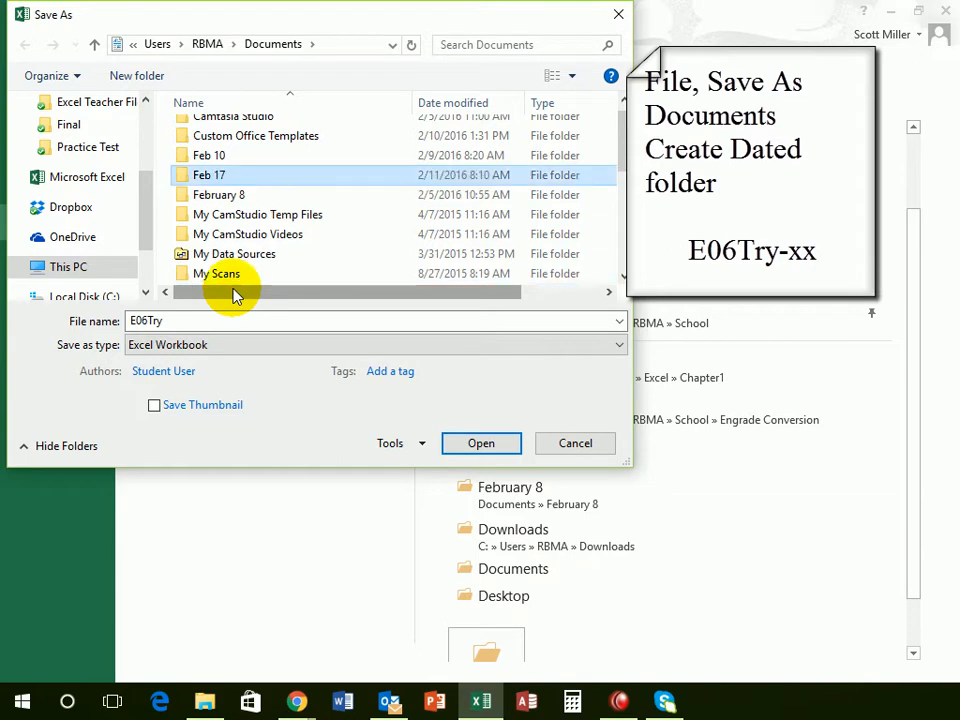
# Save the workbook in the Feb 17 folder as E06Try-sm.
pyautogui.doubleClick(214, 176)
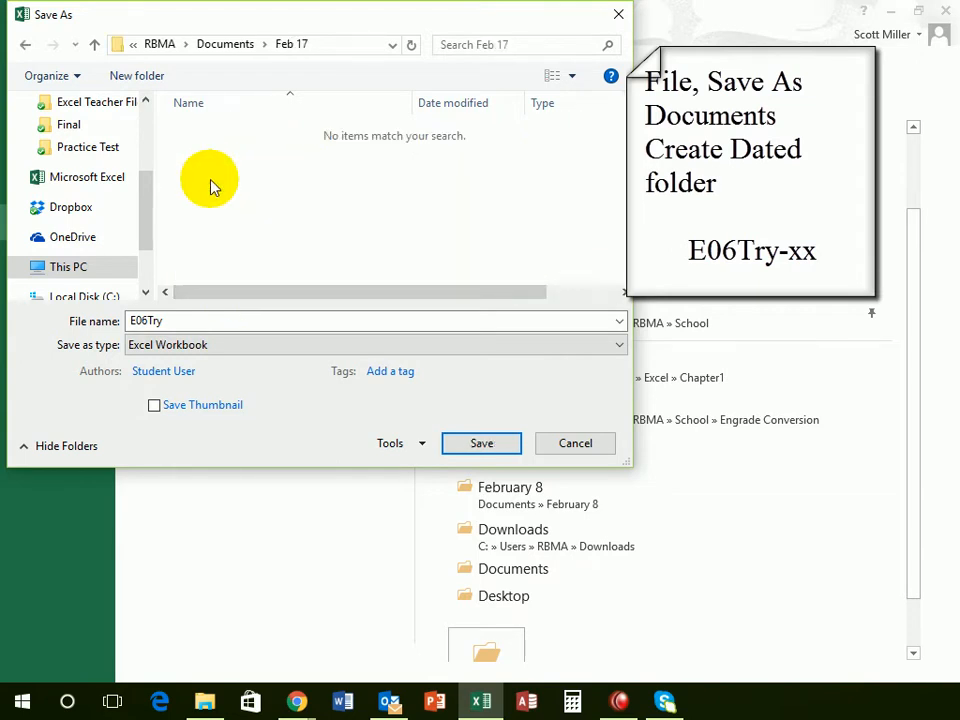
pyautogui.doubleClick(166, 321)
pyautogui.click(185, 322)
pyautogui.write('-sm')
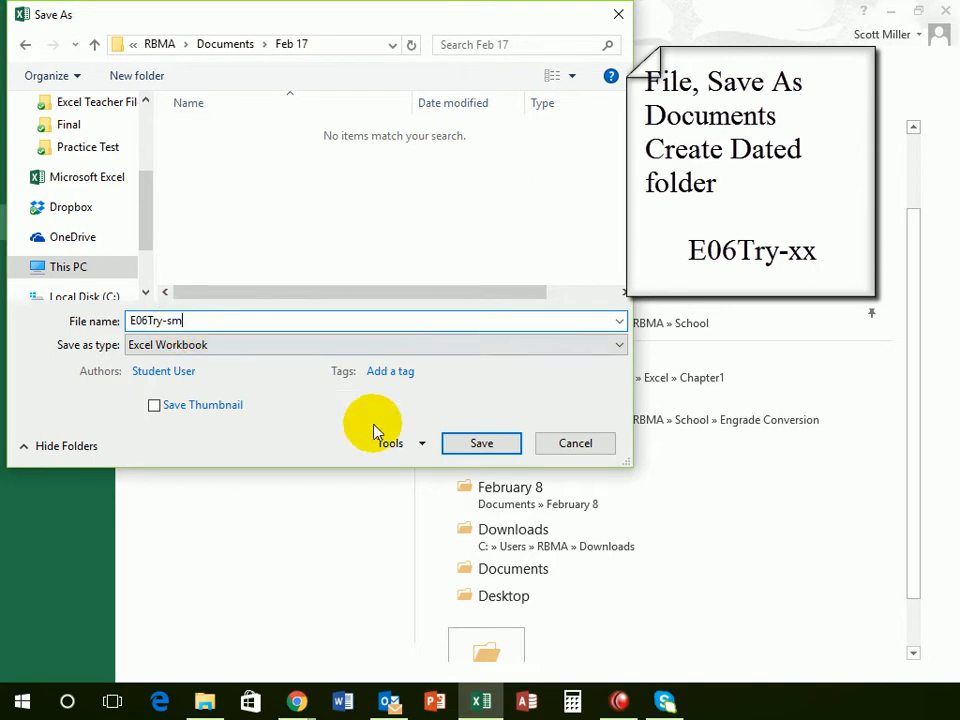
pyautogui.click(486, 446)
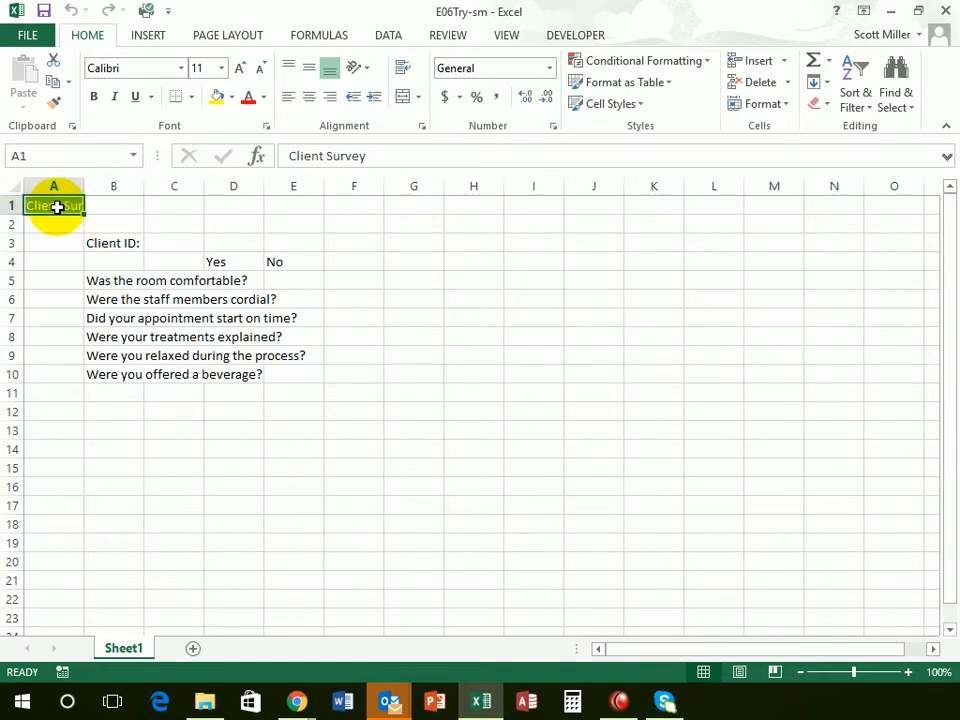
# Select the title row range A1:E1, extending it cell by cell from A1.
pyautogui.moveTo(49, 203); pyautogui.dragTo(272, 205)
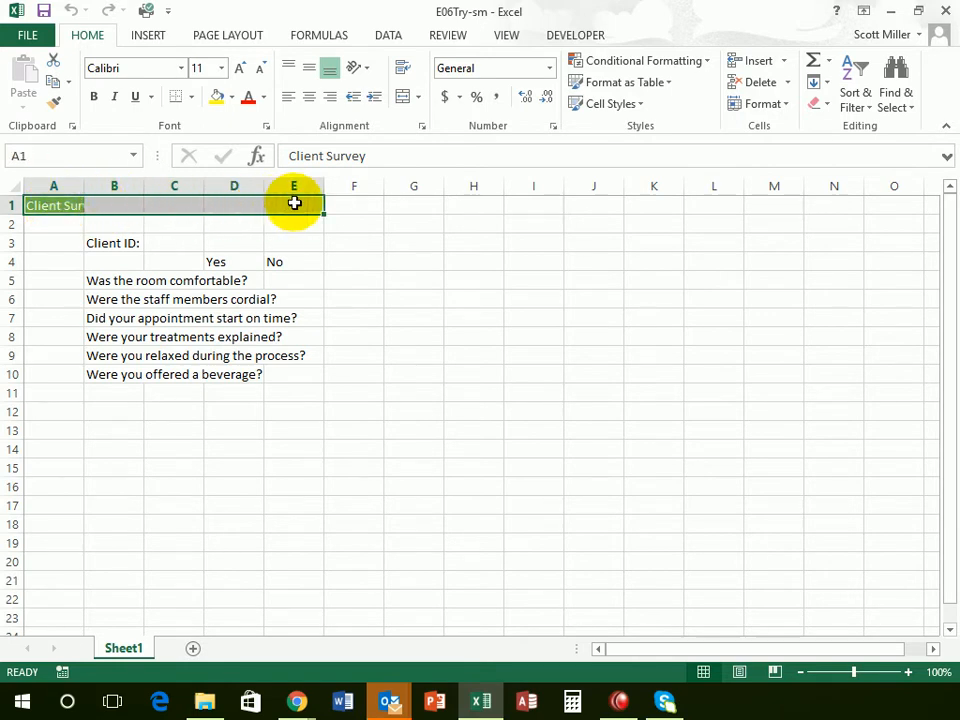
pyautogui.click(56, 204)
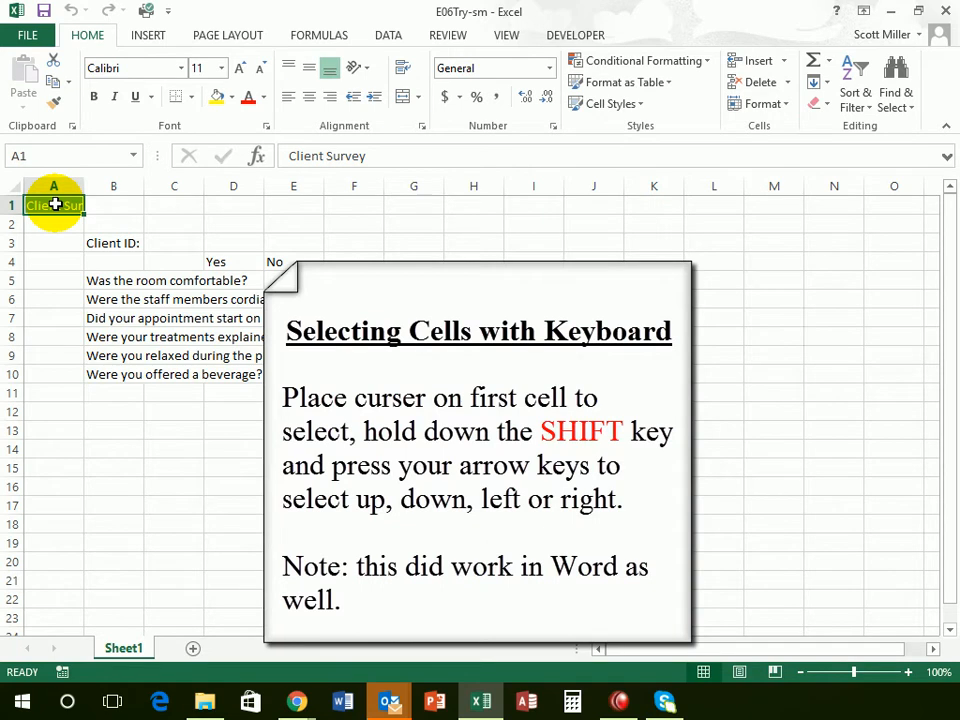
pyautogui.hotkey('shift', 'Right')
pyautogui.hotkey('shift', 'Right')
pyautogui.hotkey('shift', 'Right')
pyautogui.hotkey('shift', 'Right')
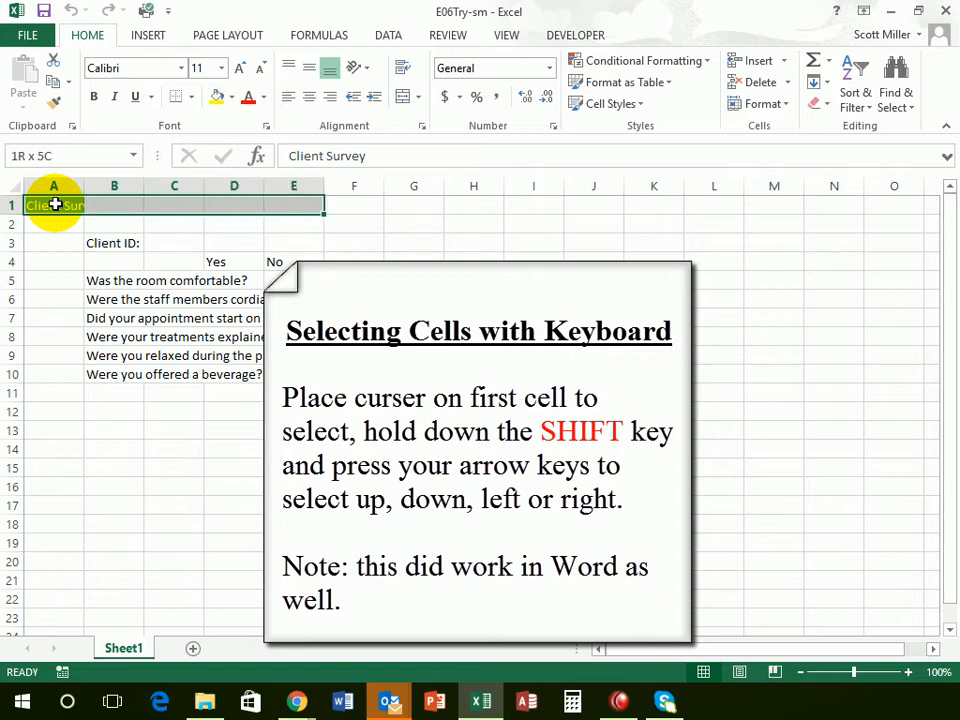
# Extend the selection down through row 9 and shrink it back to A1:E1.
pyautogui.hotkey('shift', 'Down')
pyautogui.hotkey('shift', 'Down')
pyautogui.hotkey('shift', 'Down')
pyautogui.hotkey('shift', 'Down')
pyautogui.hotkey('shift', 'Down')
pyautogui.hotkey('shift', 'Down')
pyautogui.hotkey('shift', 'Down')
pyautogui.hotkey('shift', 'Down')
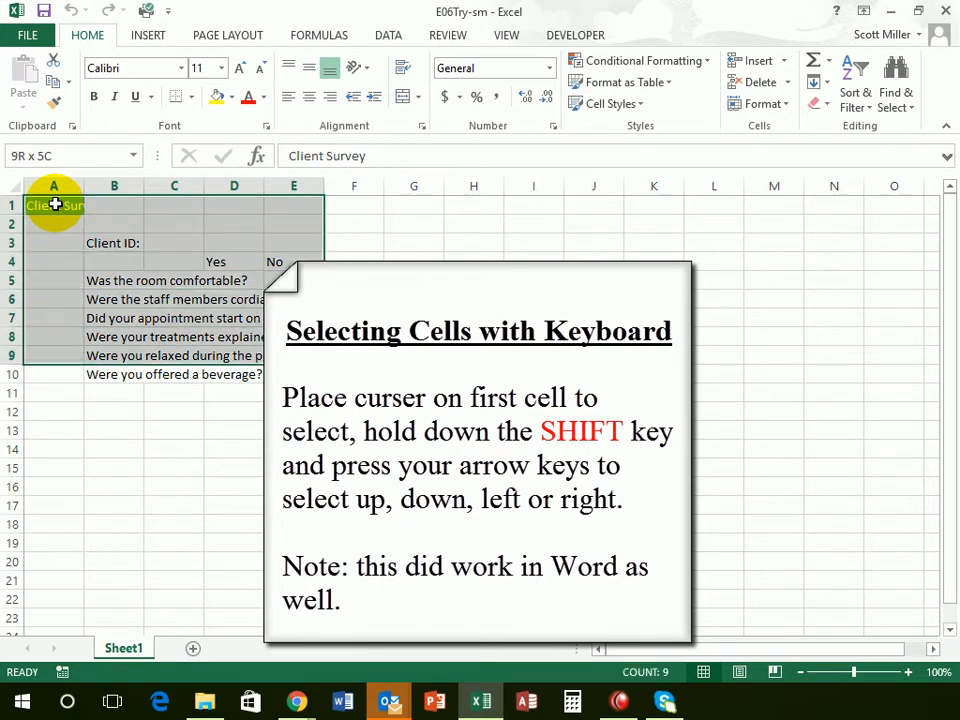
pyautogui.hotkey('shift', 'Up')
pyautogui.hotkey('shift', 'Up')
pyautogui.hotkey('shift', 'Up')
pyautogui.hotkey('shift', 'Up')
pyautogui.hotkey('shift', 'Up')
pyautogui.hotkey('shift', 'Up')
pyautogui.hotkey('shift', 'Up')
pyautogui.hotkey('shift', 'Up')
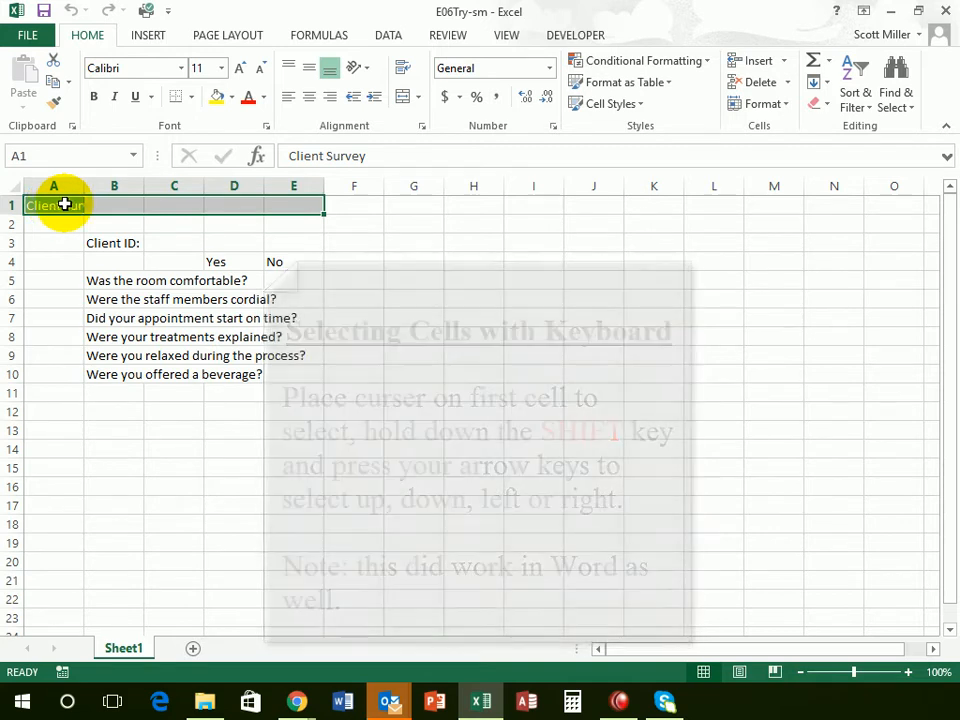
# Merge and center the Client Survey title across A1:E1.
pyautogui.click(403, 99)
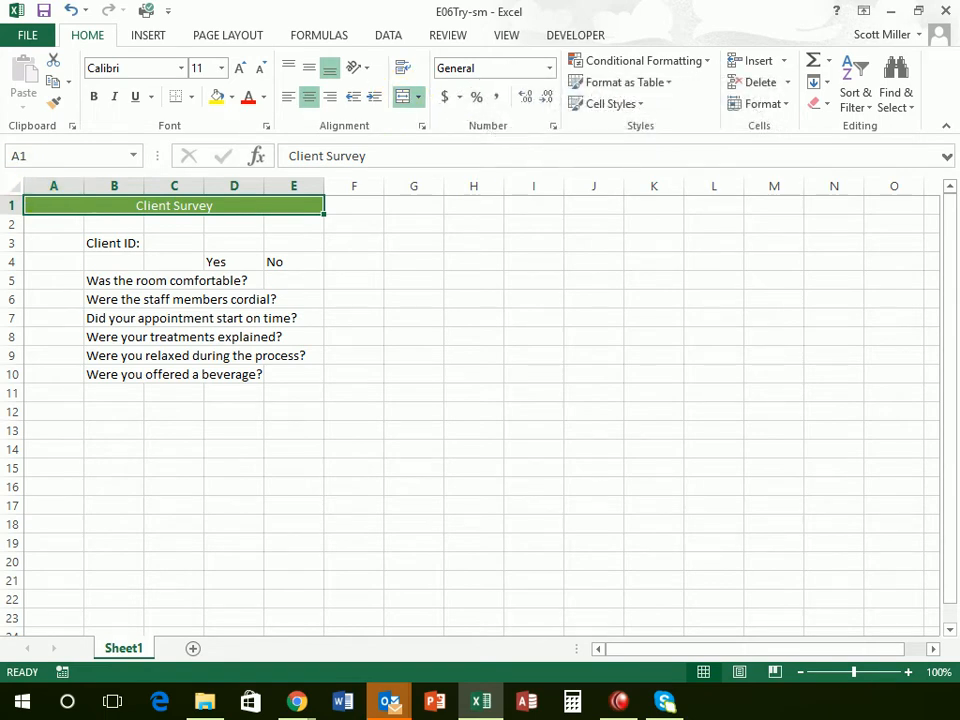
# Apply the Accent6 cell style to the empty range A5:A10 beside the questions.
pyautogui.moveTo(66, 281); pyautogui.dragTo(64, 369)
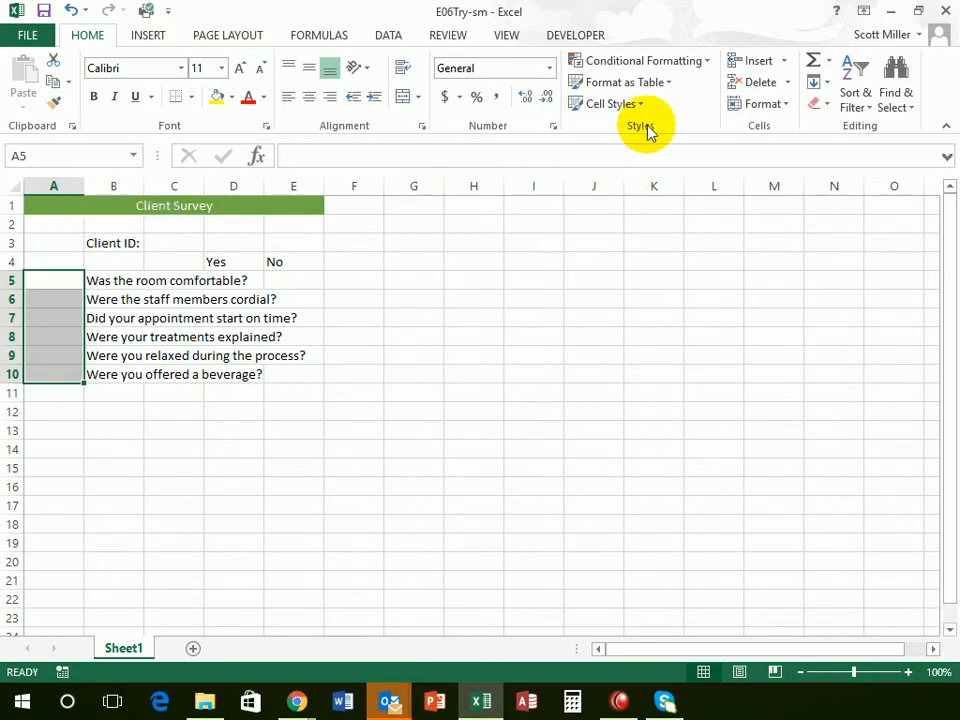
pyautogui.click(609, 106)
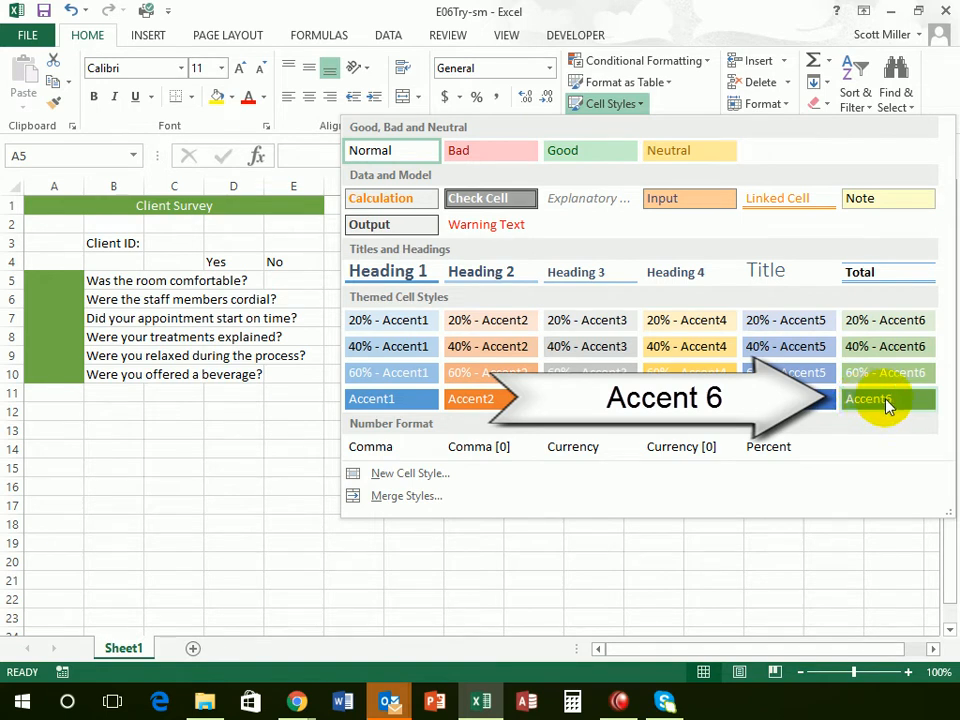
pyautogui.click(884, 401)
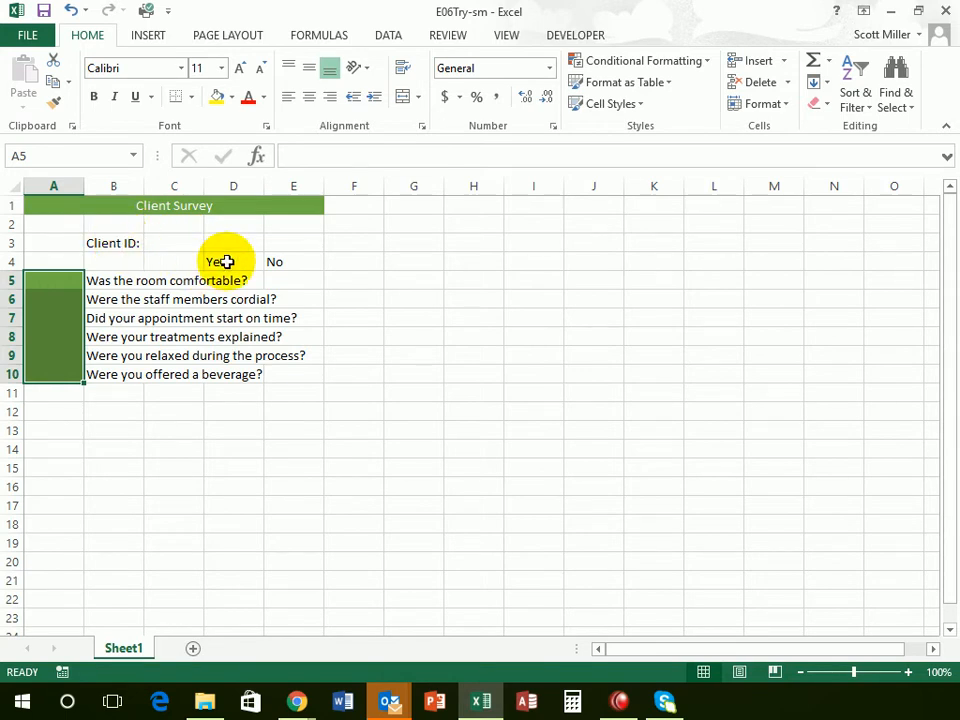
# Apply the Accent6 cell style to the Yes and No headings in D4:E4 together with the Client ID cell B3.
pyautogui.moveTo(227, 262); pyautogui.dragTo(268, 259)
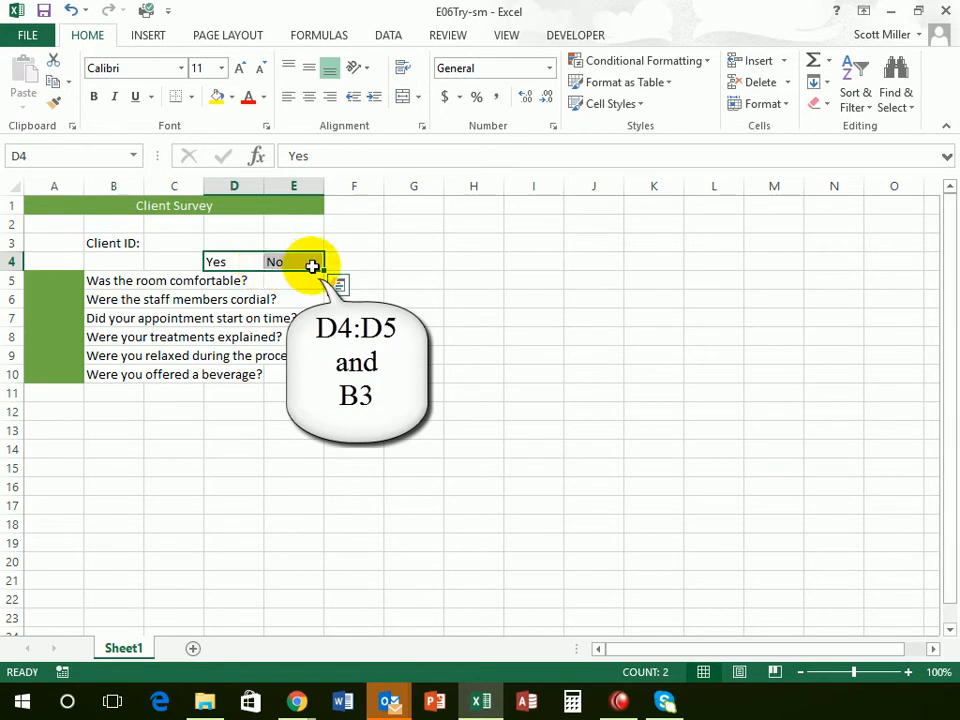
pyautogui.keyDown('ctrl'); pyautogui.click(116, 243); pyautogui.keyUp('ctrl')
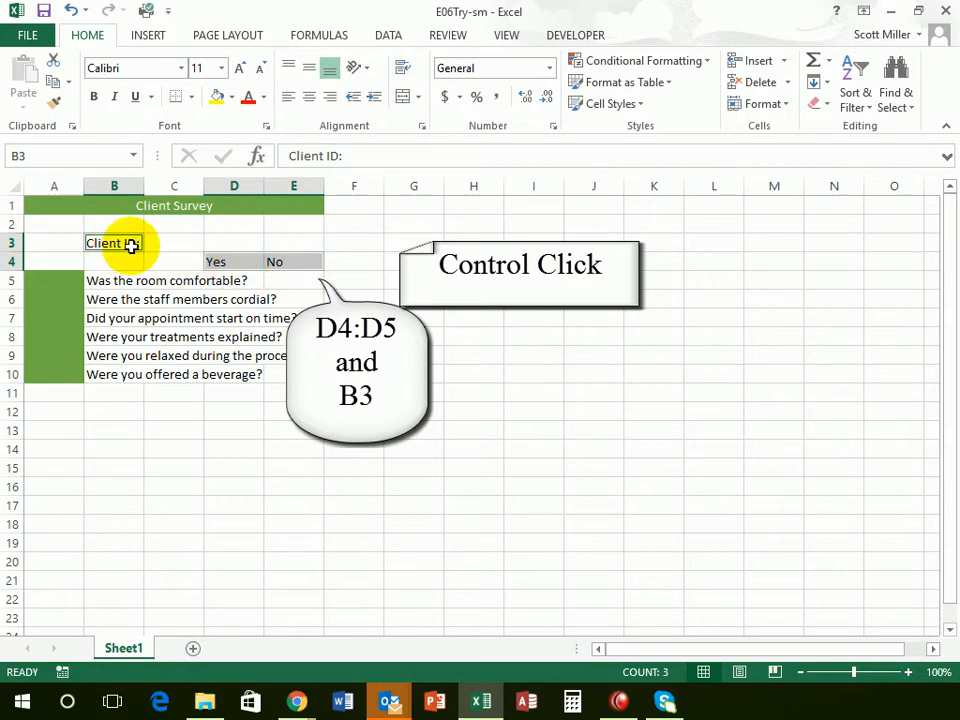
pyautogui.click(616, 108)
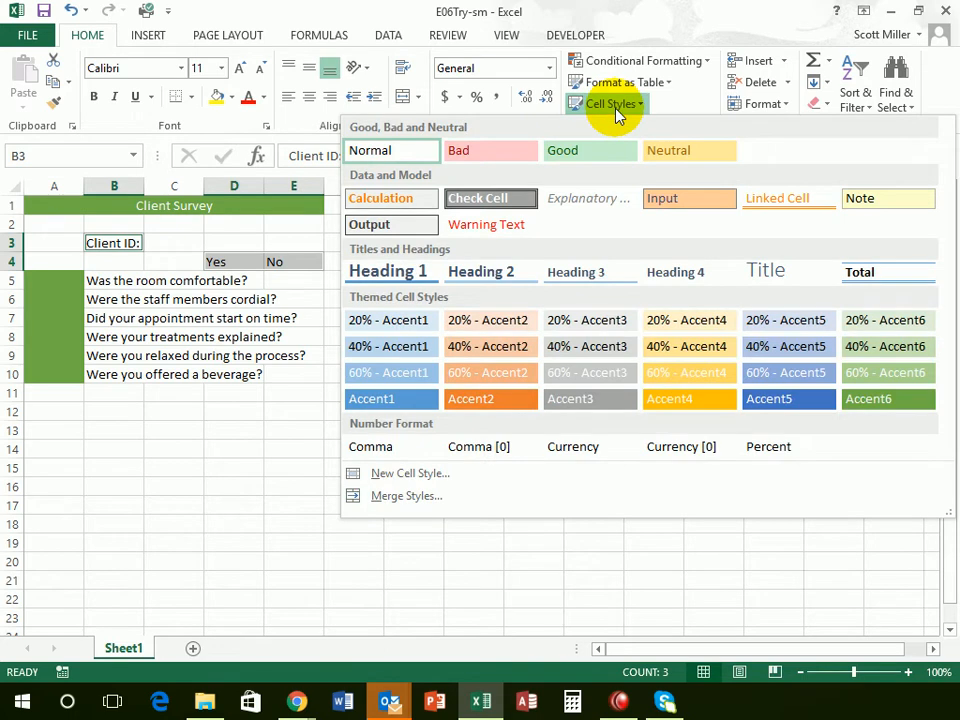
pyautogui.click(895, 405)
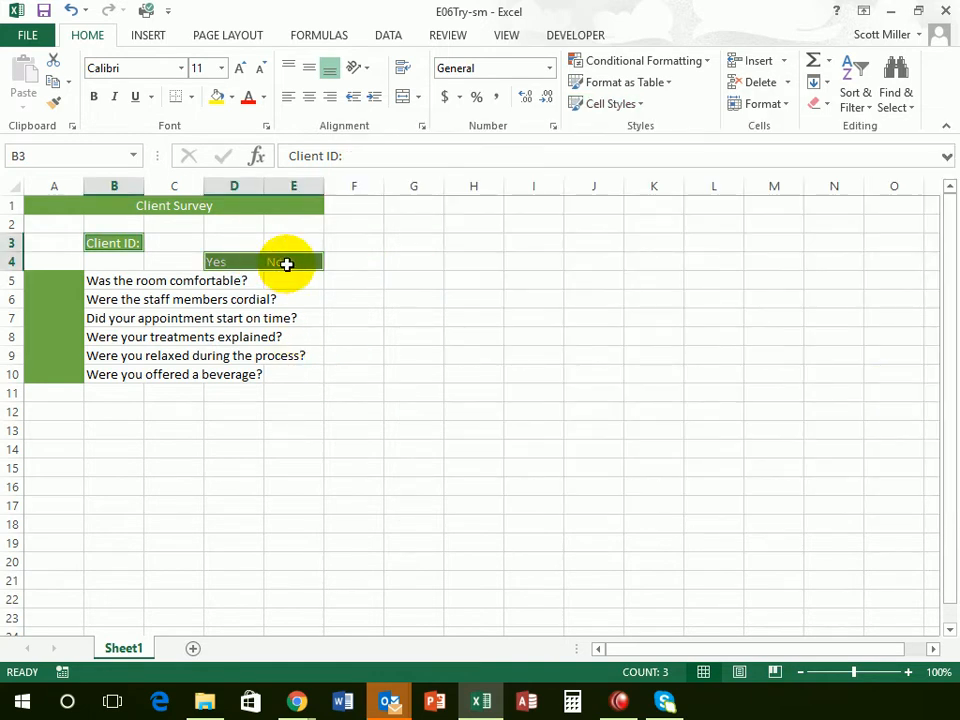
# Wrap the text of the survey questions in B5:B10 and set the width of column B to 20.
pyautogui.moveTo(111, 281); pyautogui.dragTo(110, 372)
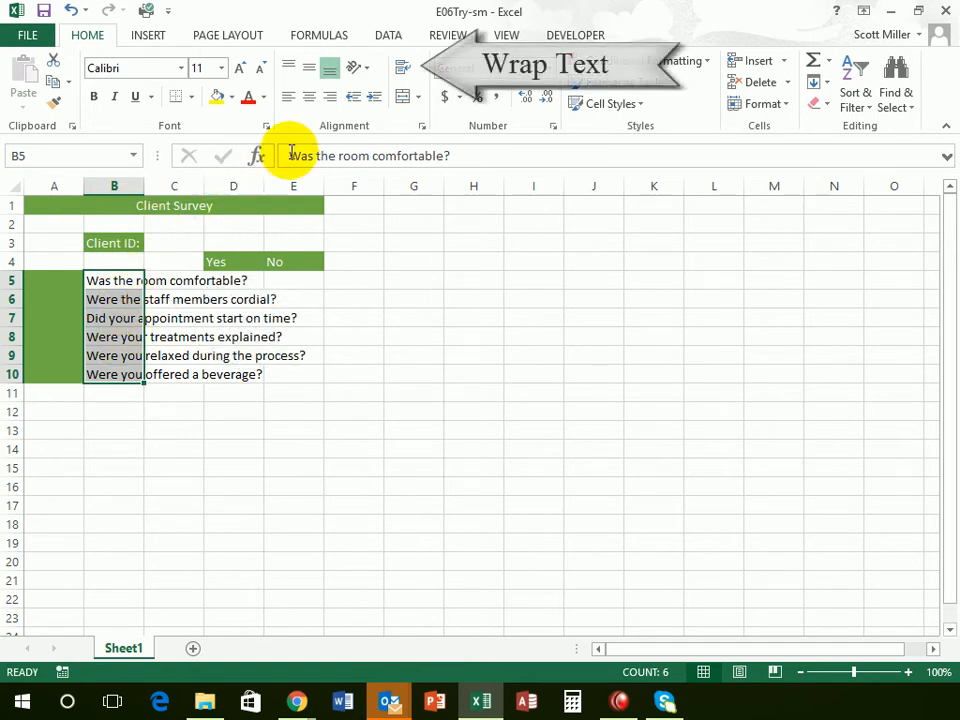
pyautogui.click(402, 72)
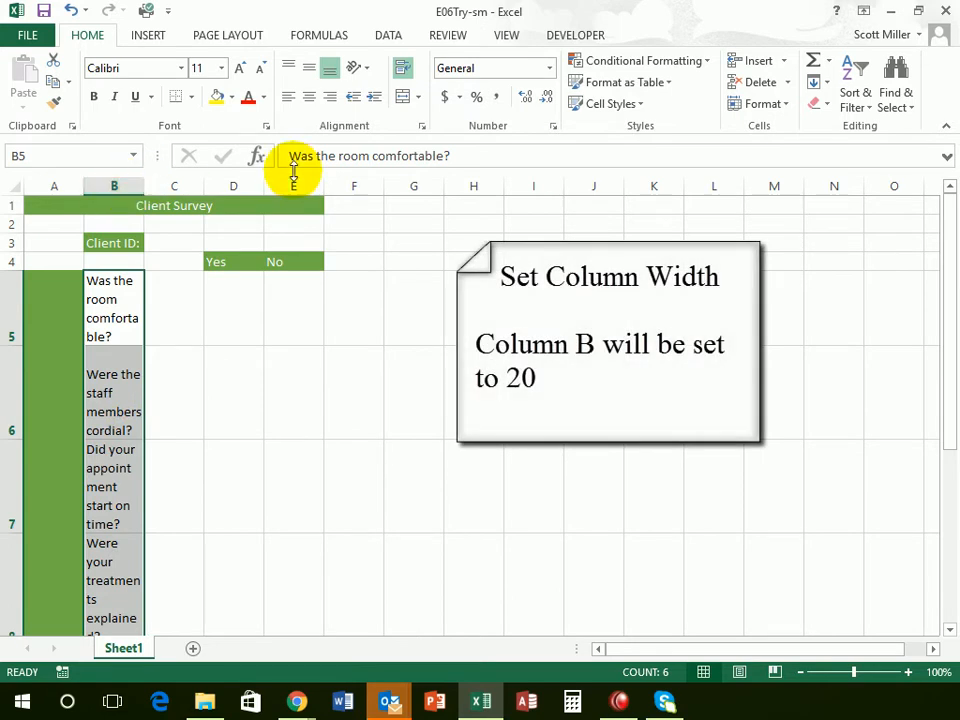
pyautogui.click(771, 108)
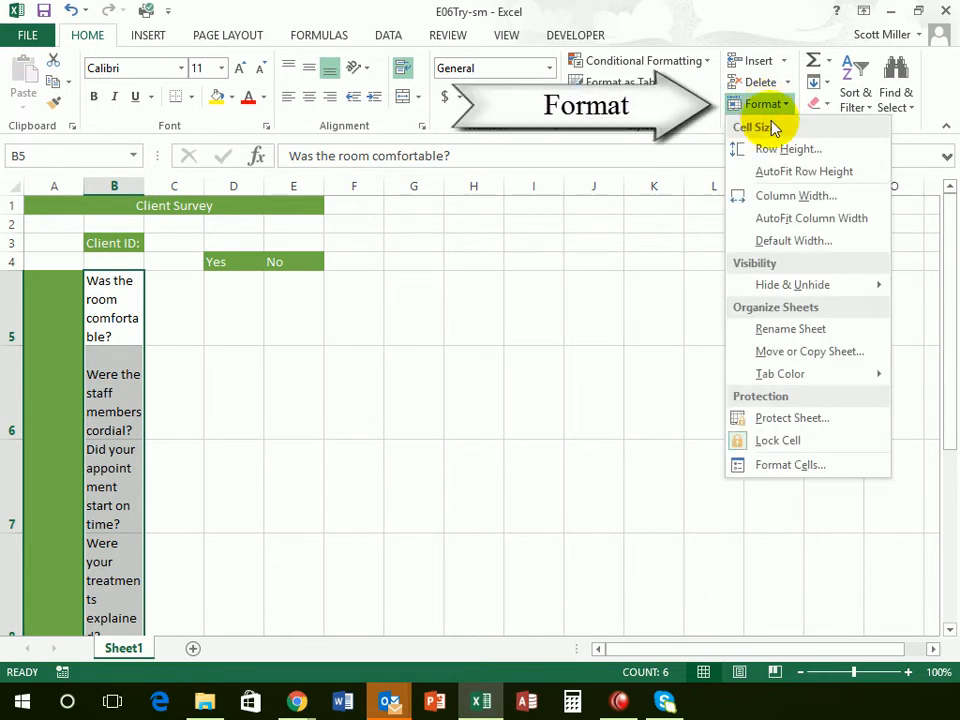
pyautogui.click(789, 197)
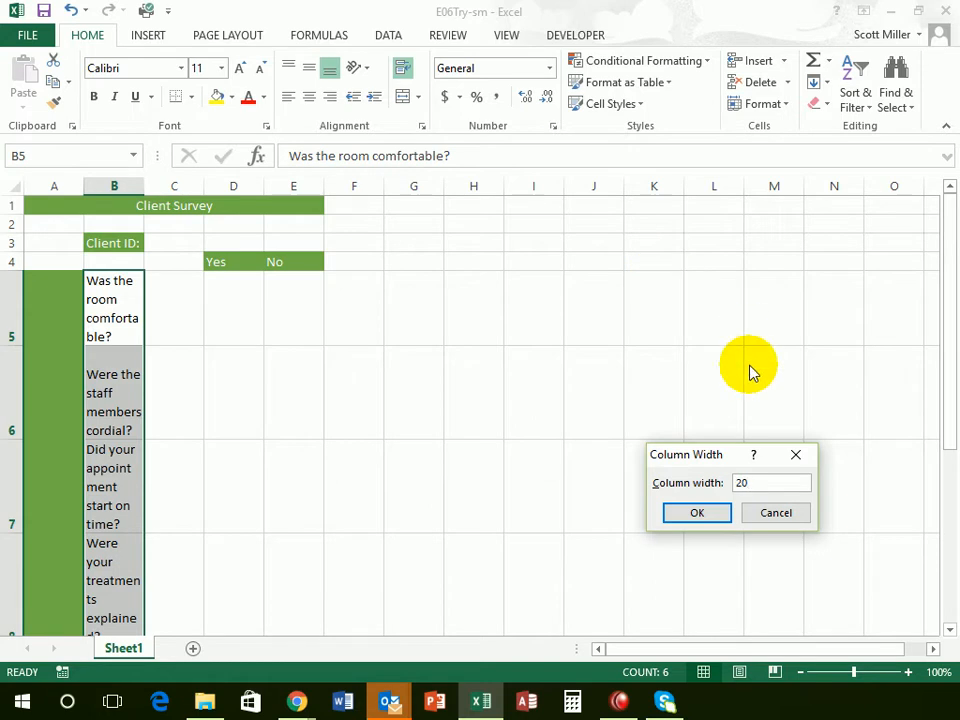
pyautogui.click(701, 519)
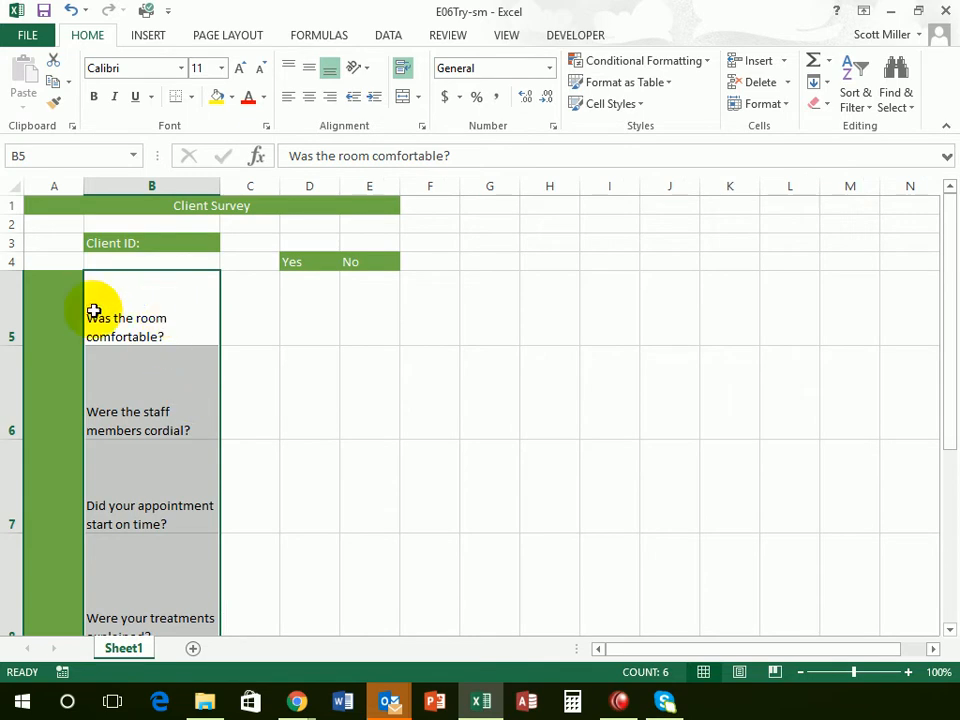
# AutoFit the heights of rows 5 to 10 and shrink row 8 to fit its two lines of text.
pyautogui.scroll(-2, 148, 386)
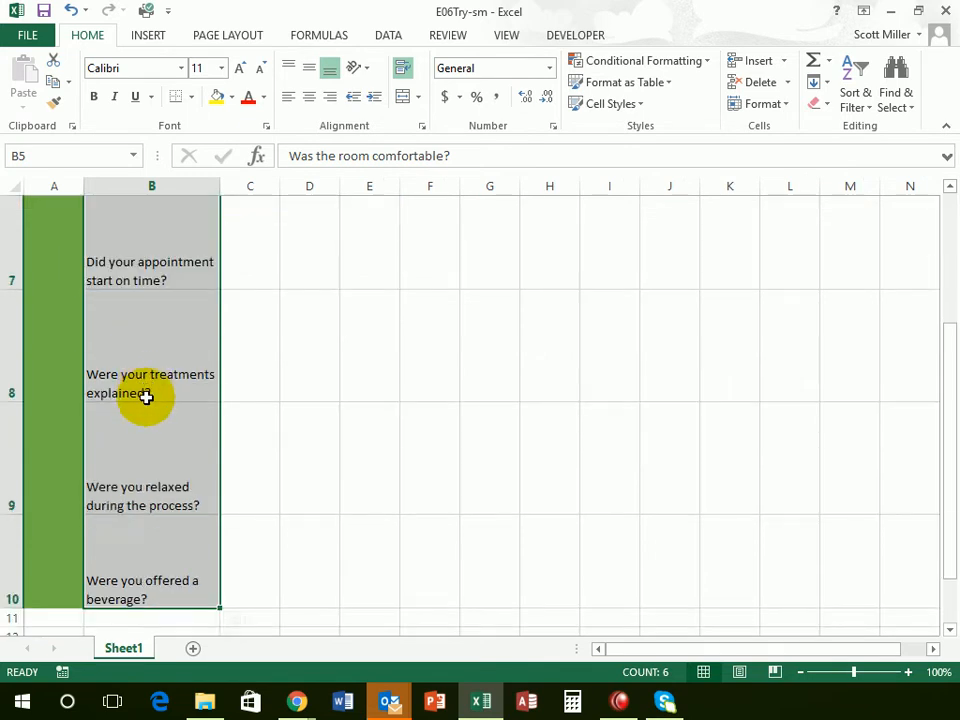
pyautogui.scroll(2, 115, 582)
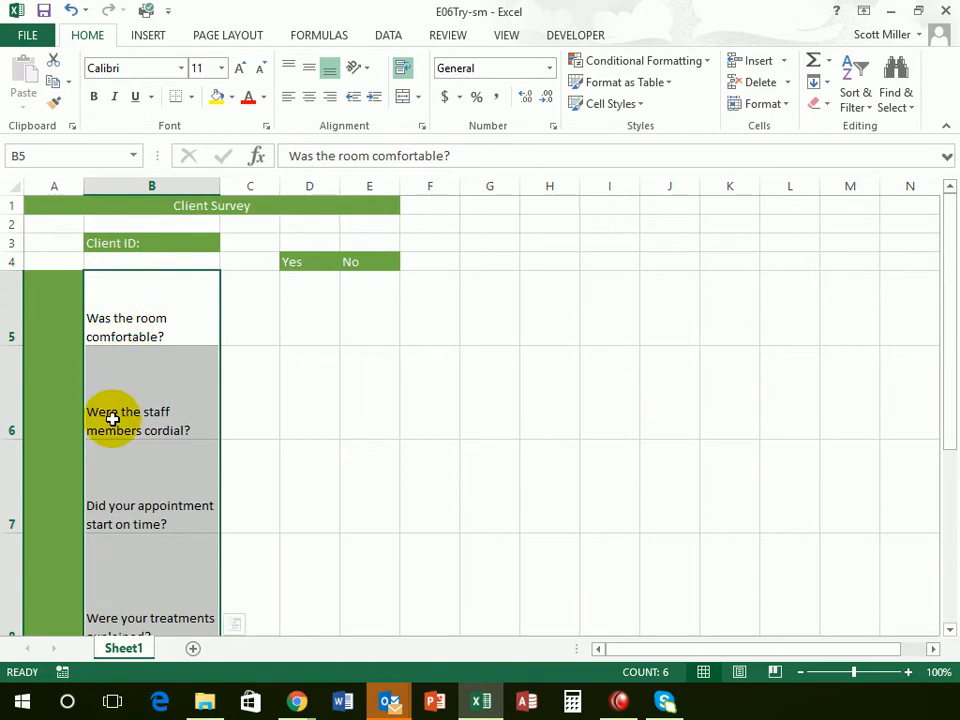
pyautogui.moveTo(10, 305); pyautogui.dragTo(34, 559)
pyautogui.scroll(2, 34, 559)
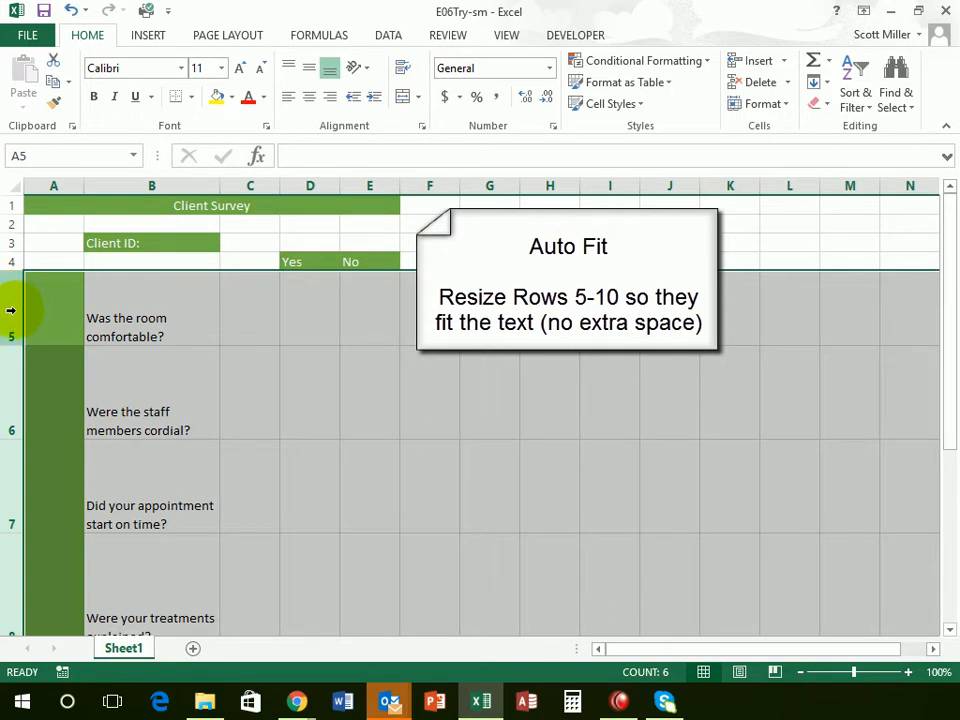
pyautogui.scroll(-3, 13, 426)
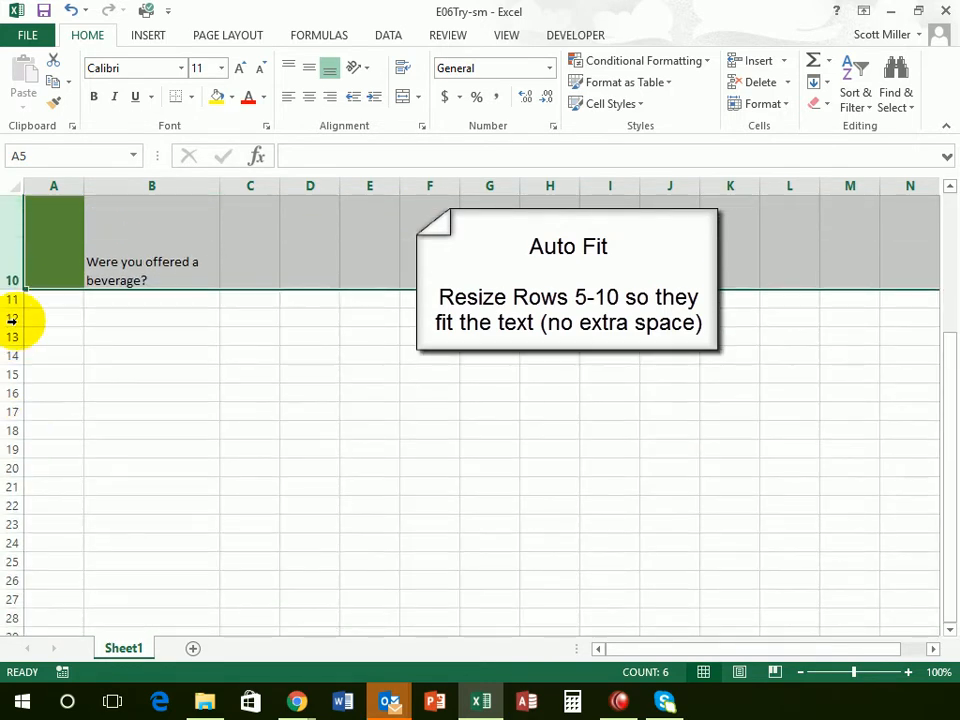
pyautogui.scroll(2, 30, 306)
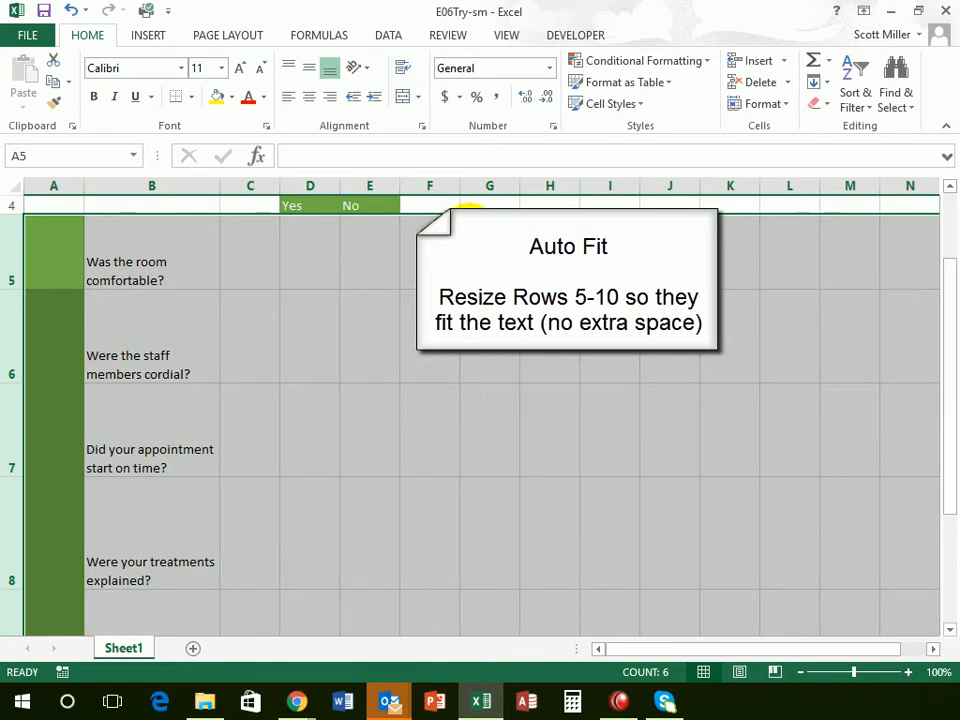
pyautogui.click(772, 110)
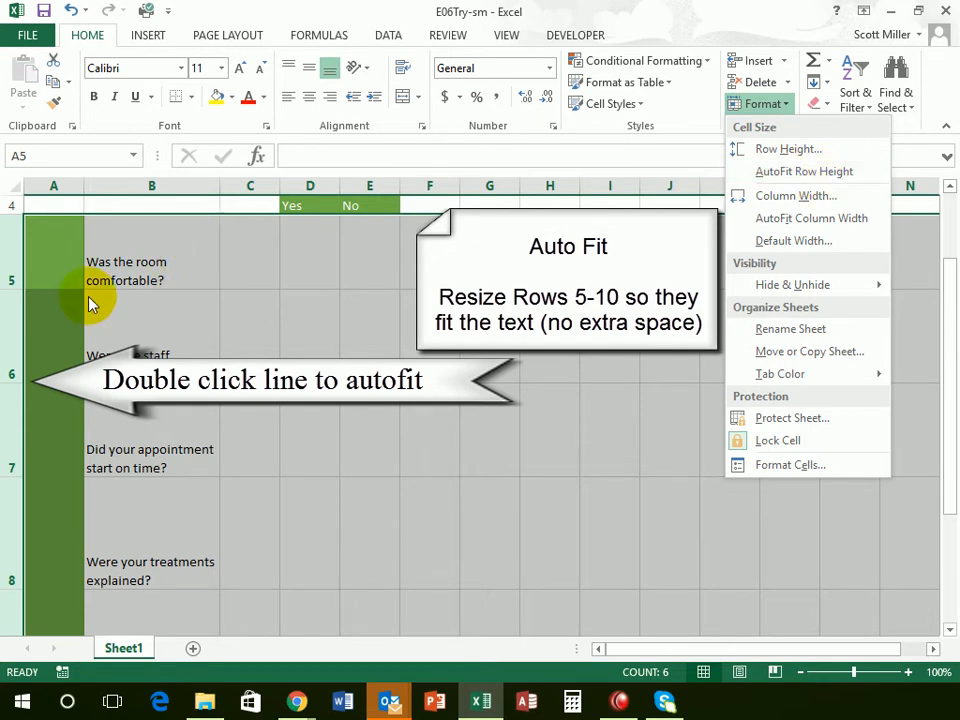
pyautogui.click(10, 382)
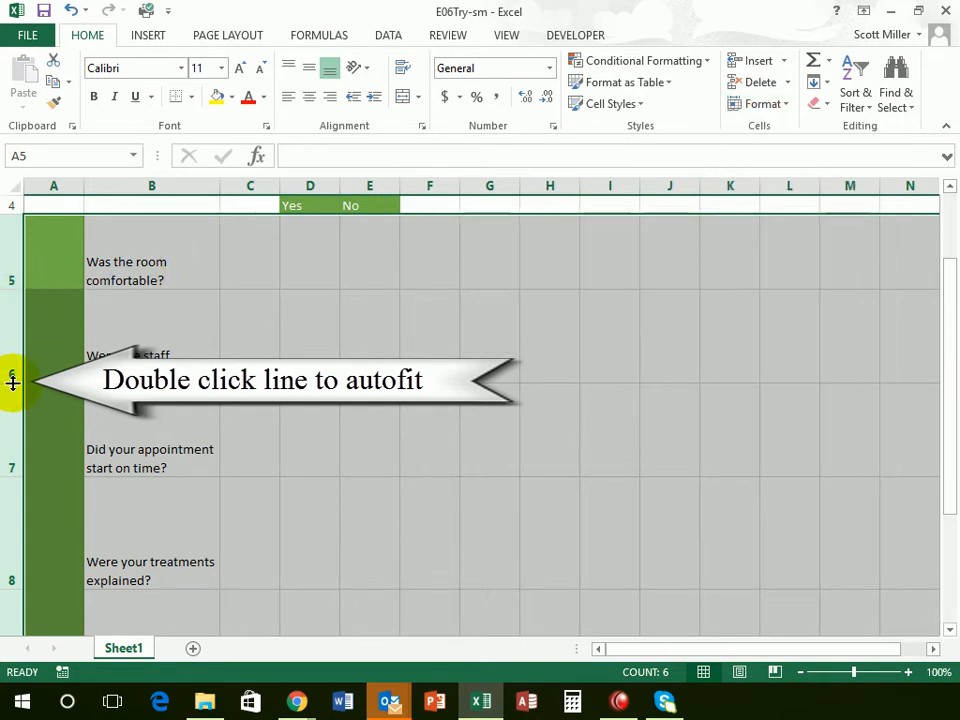
pyautogui.doubleClick(10, 382)
pyautogui.scroll(1, 29, 376)
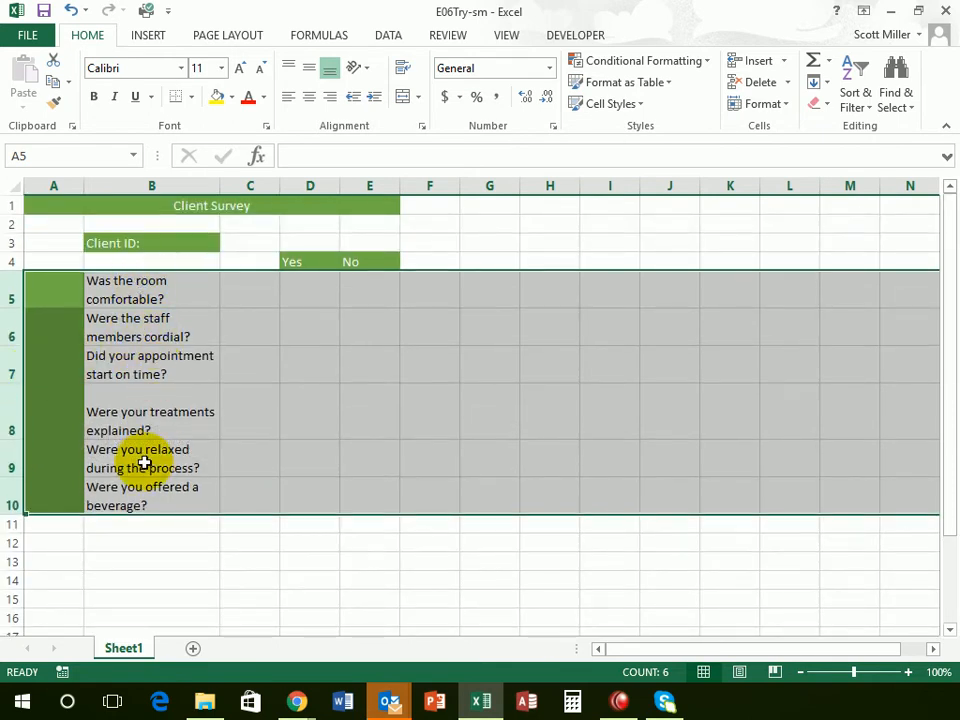
pyautogui.click(130, 405)
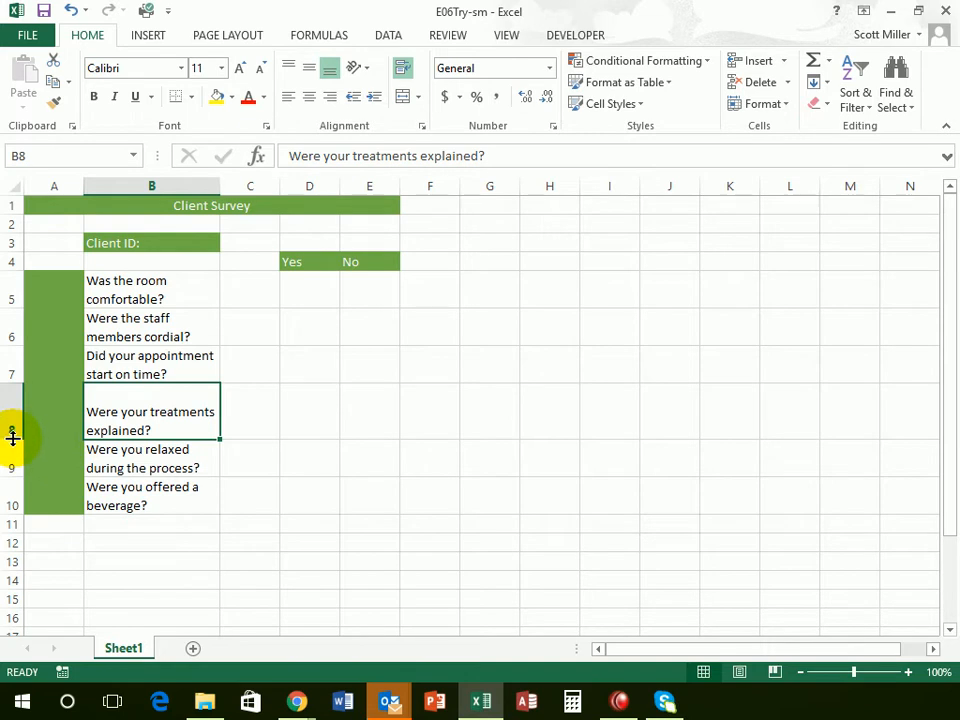
pyautogui.moveTo(12, 438); pyautogui.dragTo(14, 422)
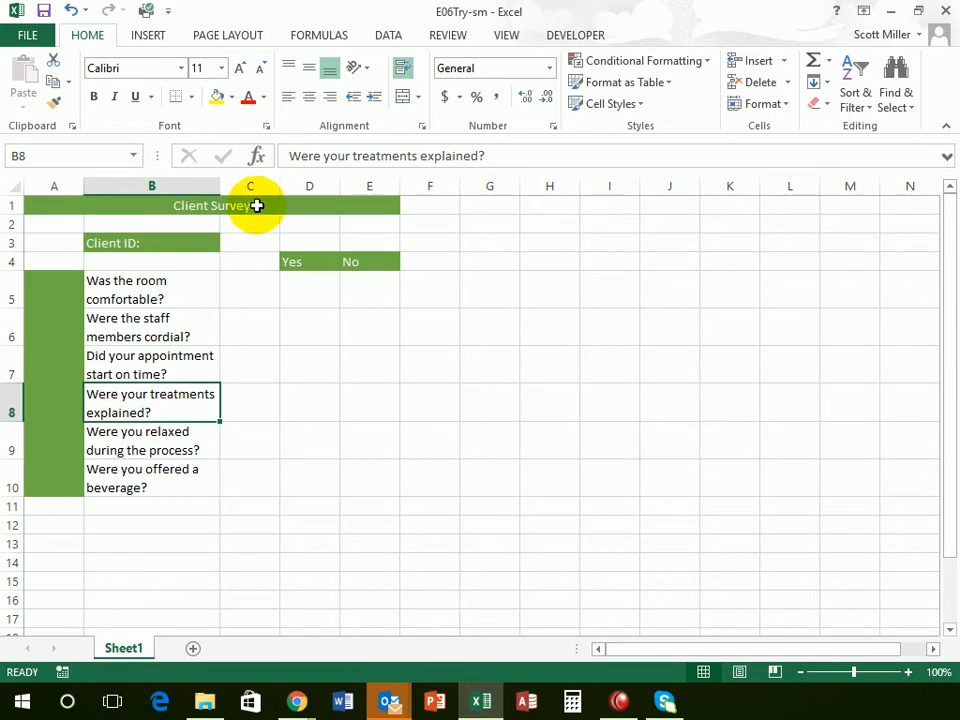
# Apply the Accent6 cell style to the whole of column C and set its width to 1.
pyautogui.click(254, 185)
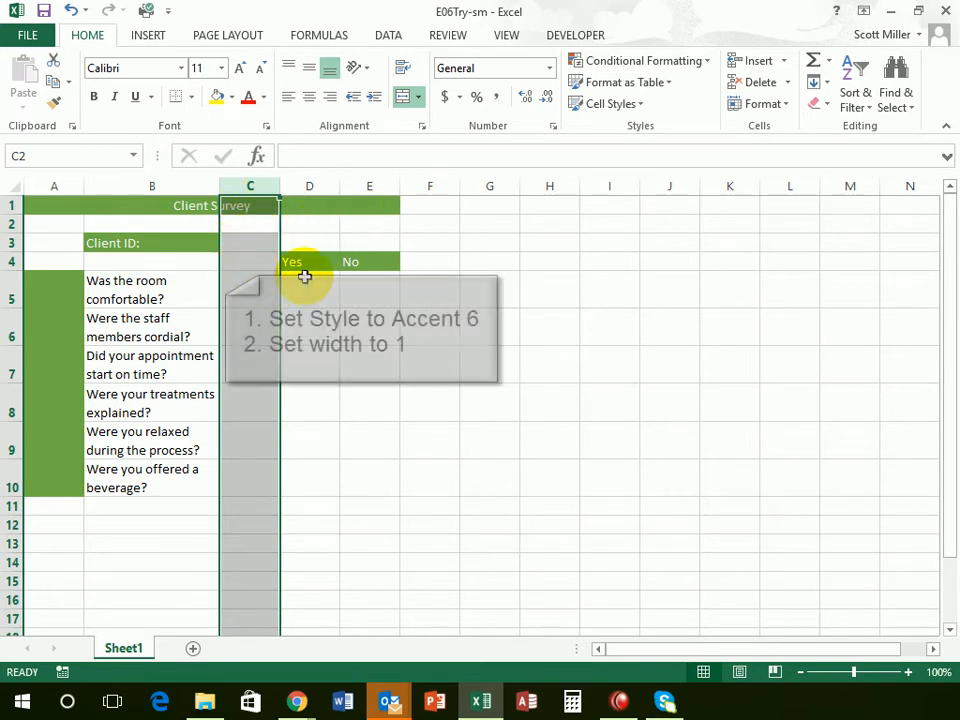
pyautogui.click(615, 104)
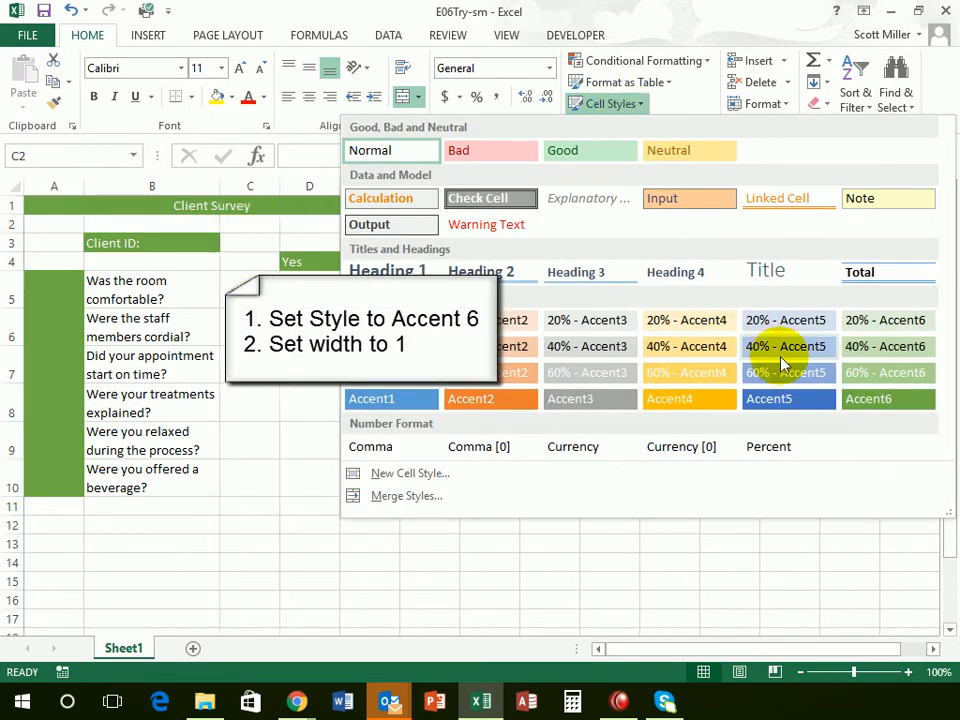
pyautogui.click(901, 410)
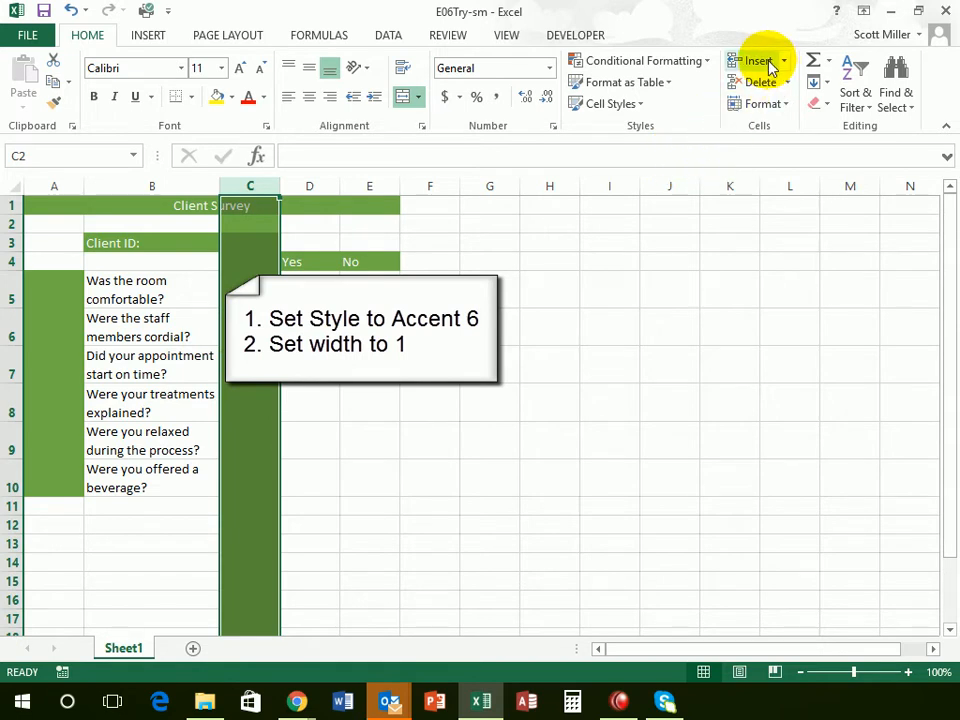
pyautogui.click(780, 106)
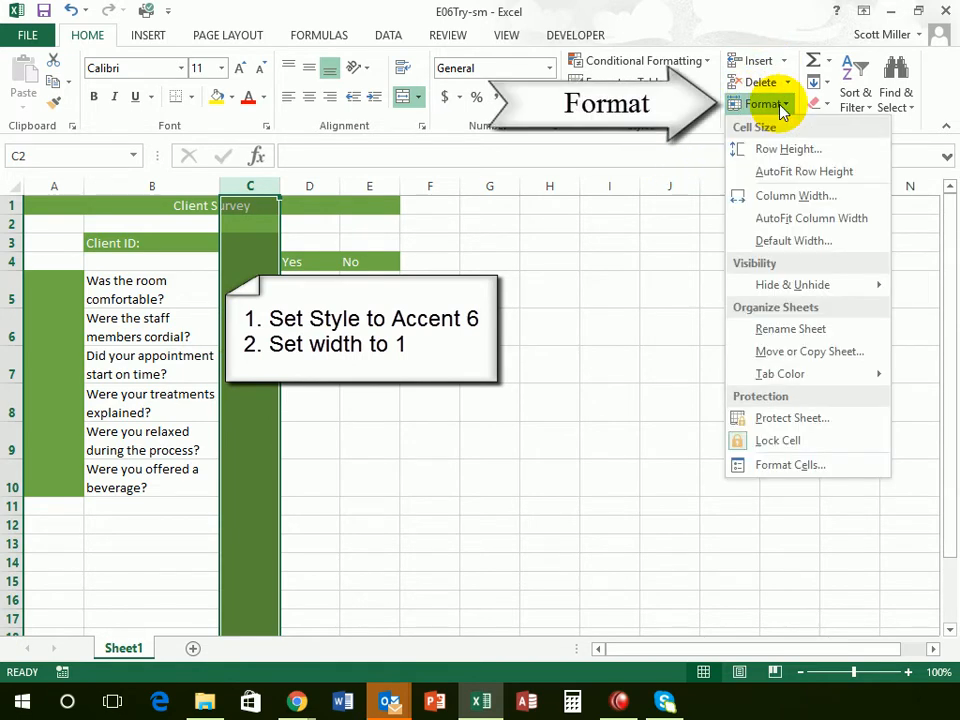
pyautogui.click(768, 196)
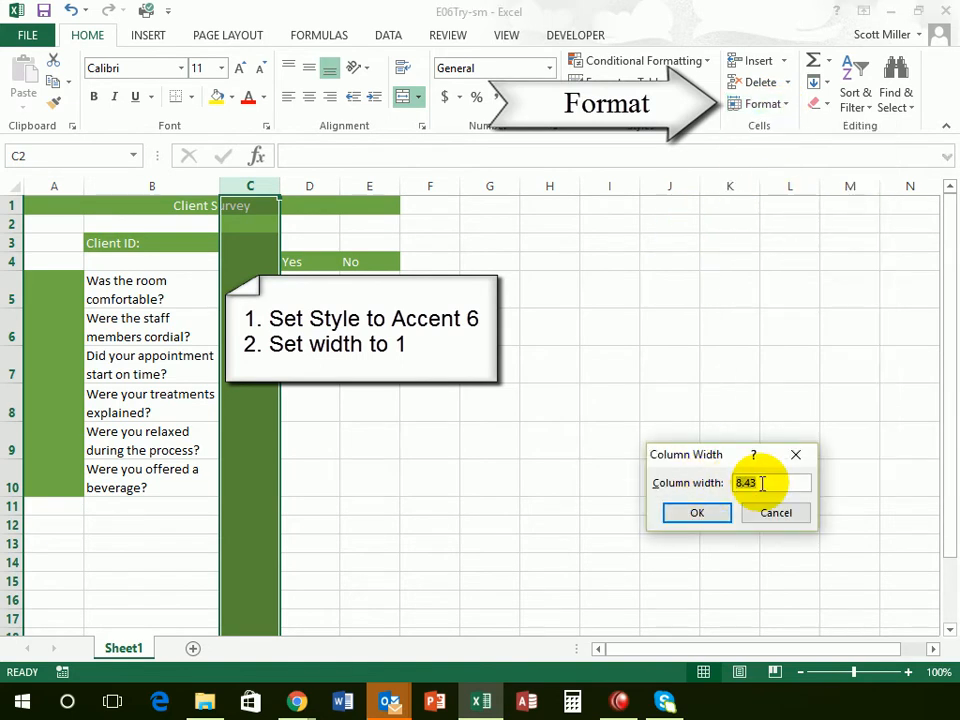
pyautogui.write('1')
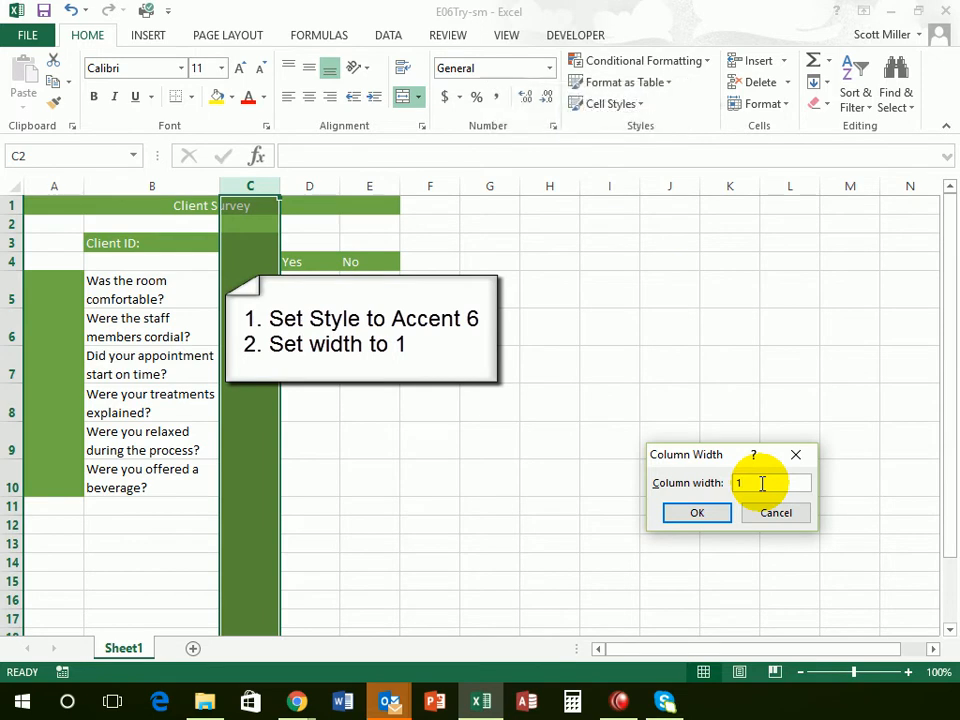
pyautogui.click(690, 516)
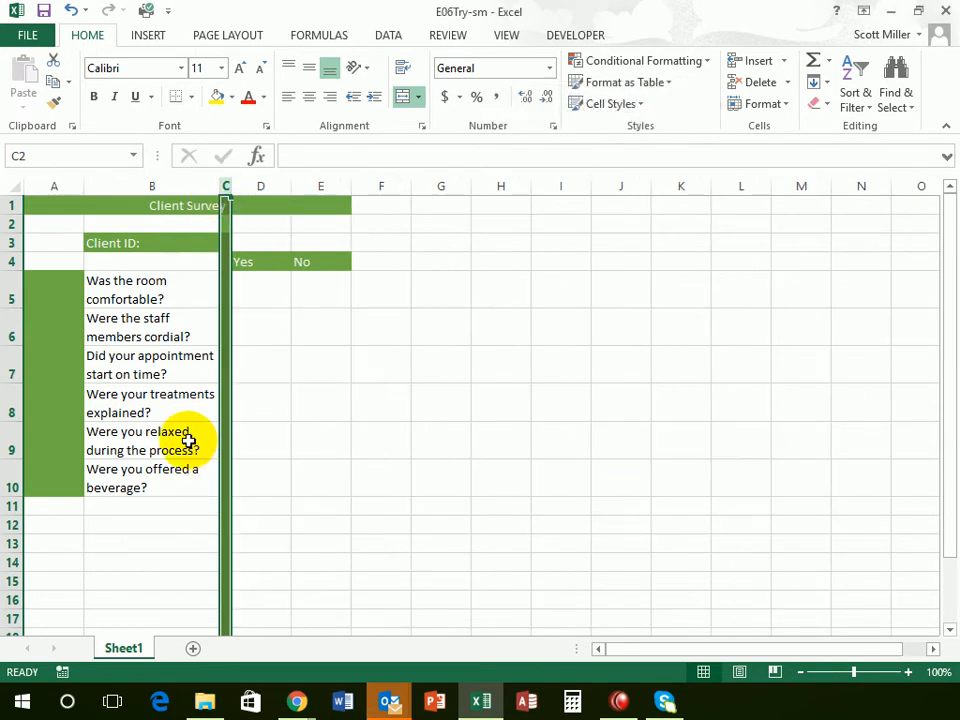
pyautogui.click(120, 294)
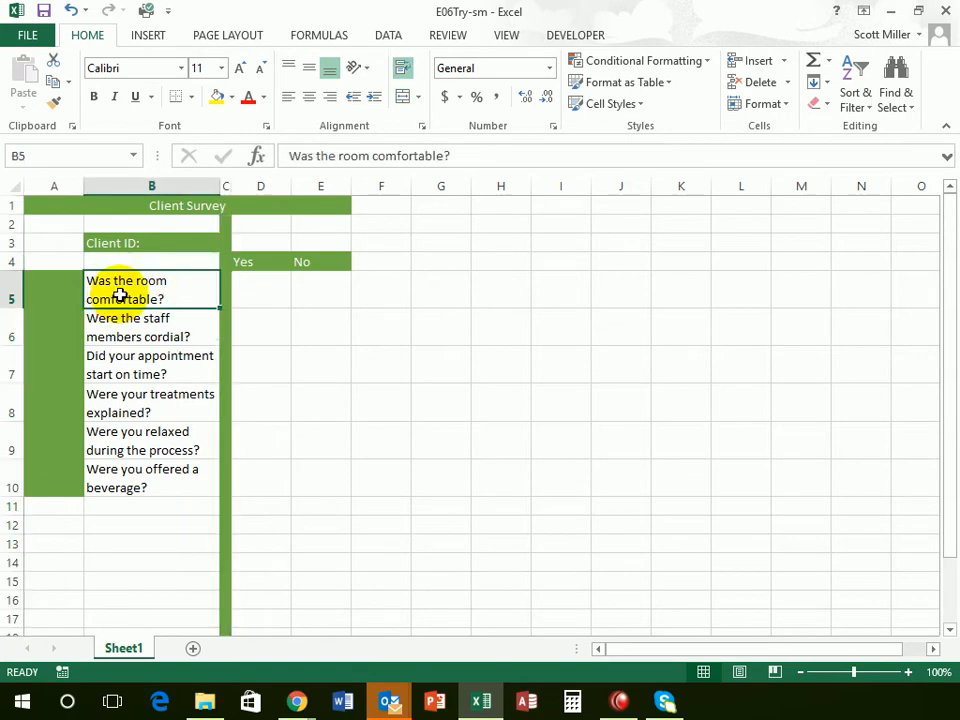
pyautogui.click(257, 298)
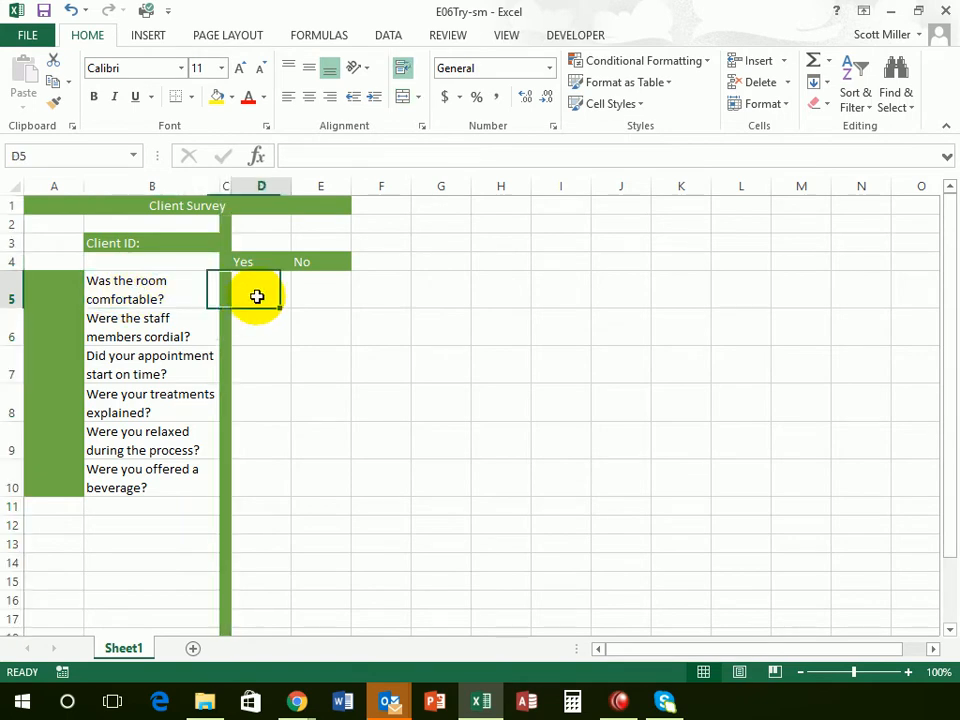
pyautogui.click(330, 297)
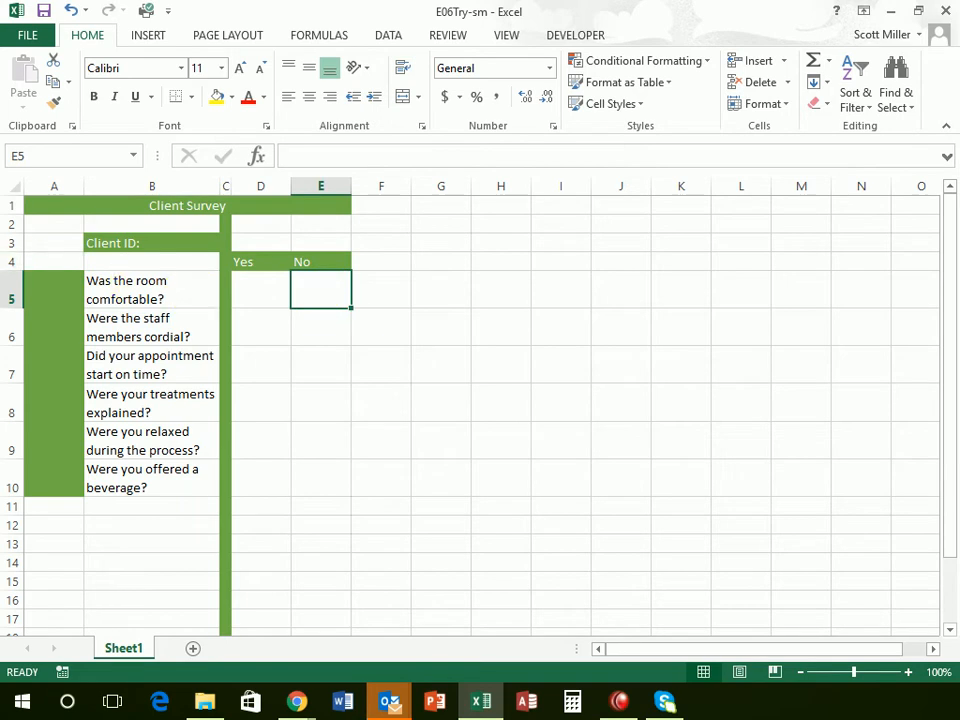
# Number the survey questions by entering 1 in A5 and 2 in A6 and filling the series down to A10.
pyautogui.click(64, 301)
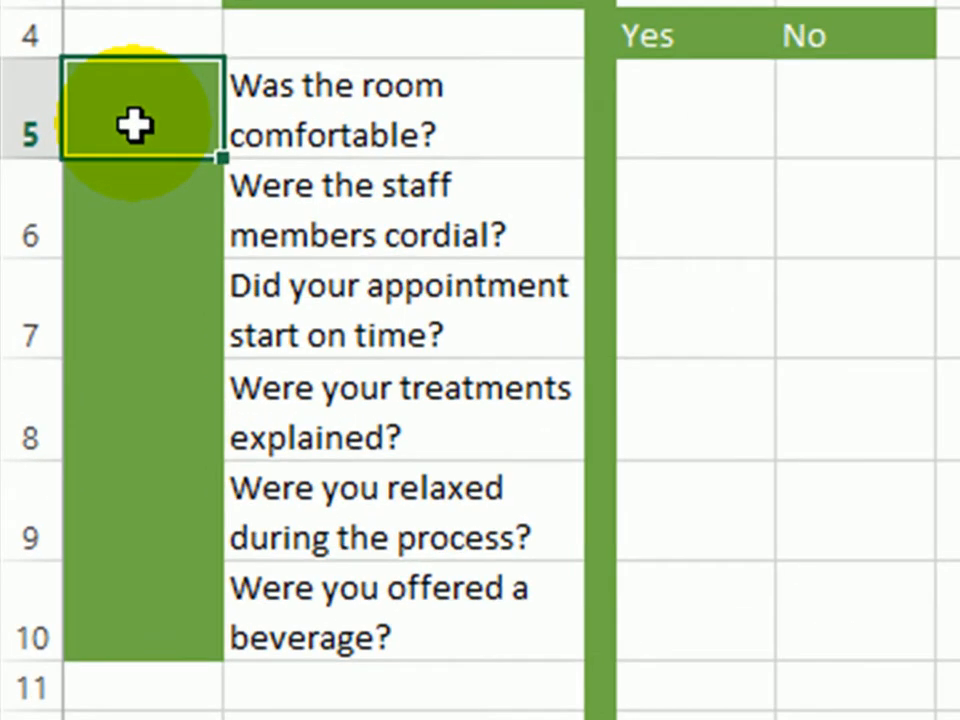
pyautogui.write('1')
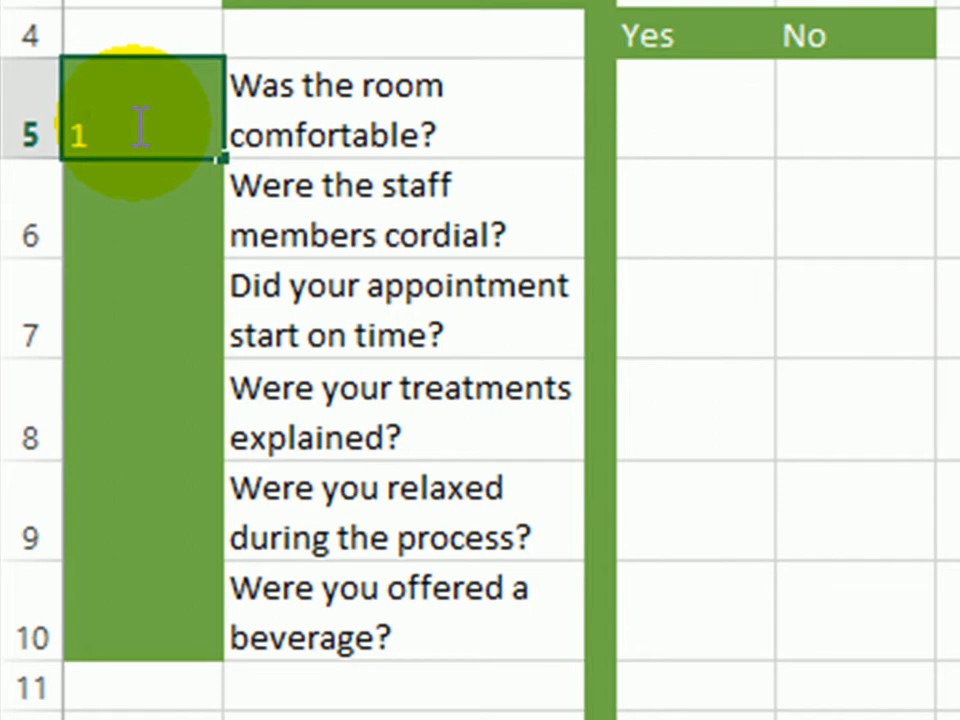
pyautogui.press('Return')
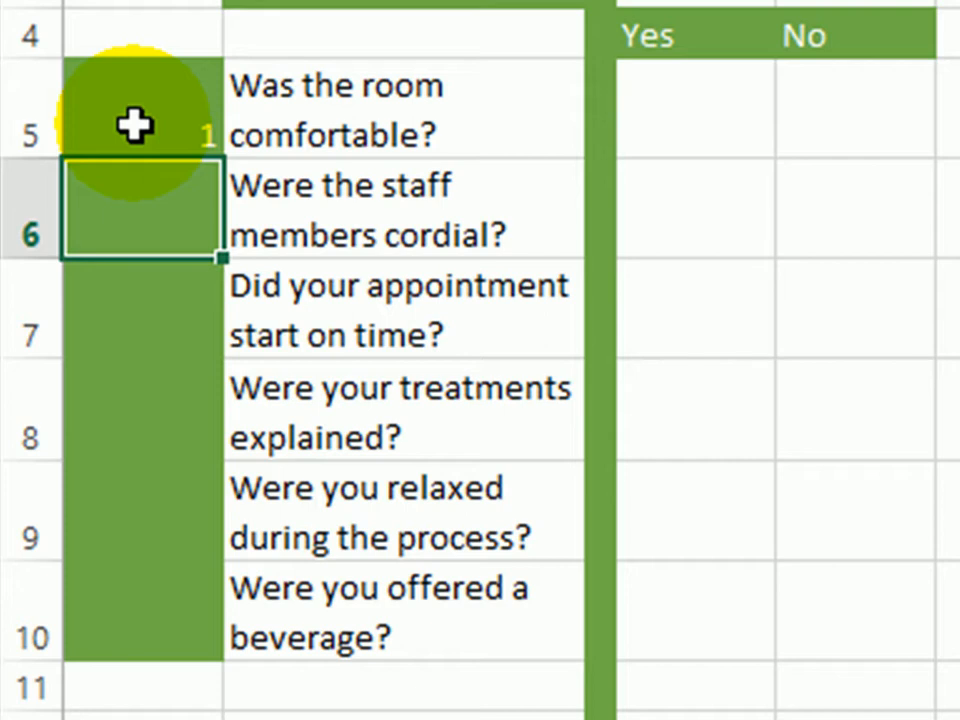
pyautogui.write('2')
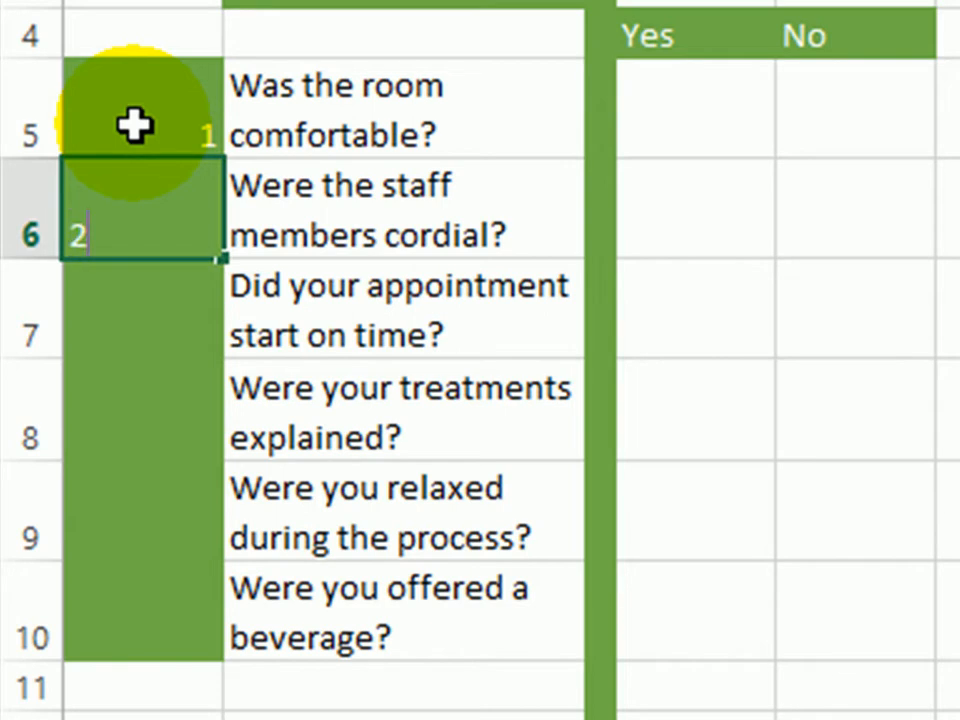
pyautogui.press('Return')
pyautogui.moveTo(134, 124); pyautogui.dragTo(154, 207)
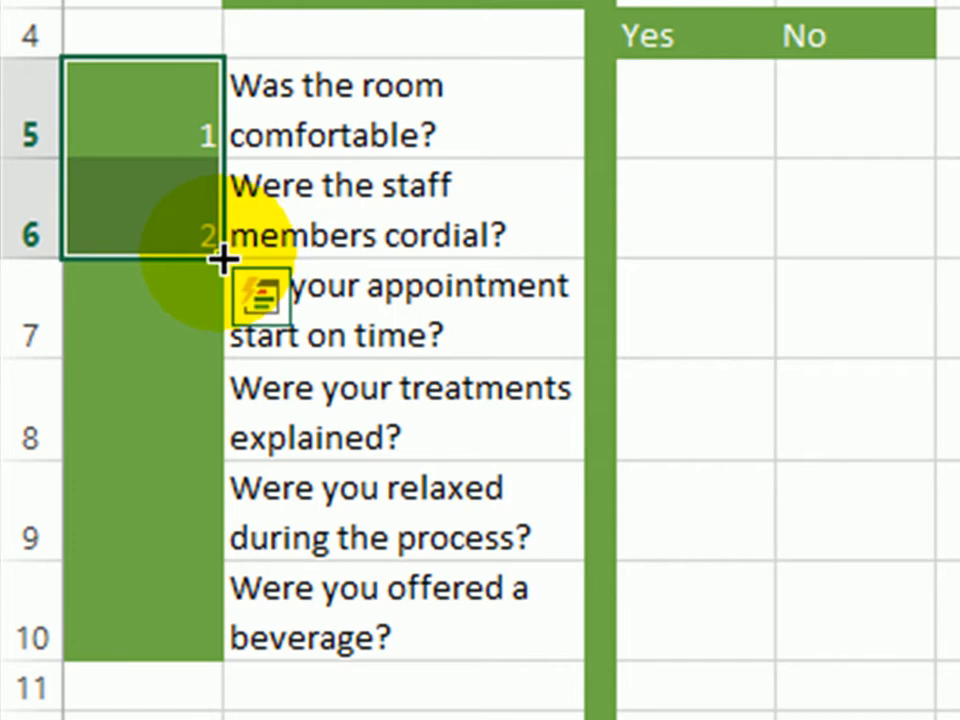
pyautogui.moveTo(221, 259); pyautogui.dragTo(215, 655)
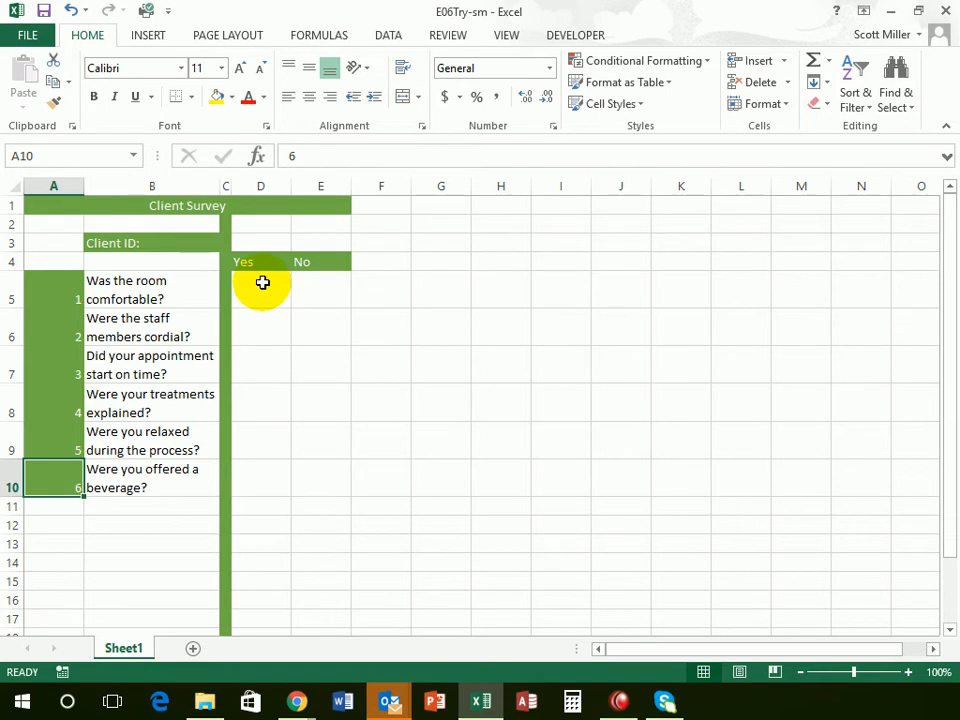
# Enter an X simultaneously in the answer cells D5, D6, D7, E8, D9 and D10.
pyautogui.click(261, 297)
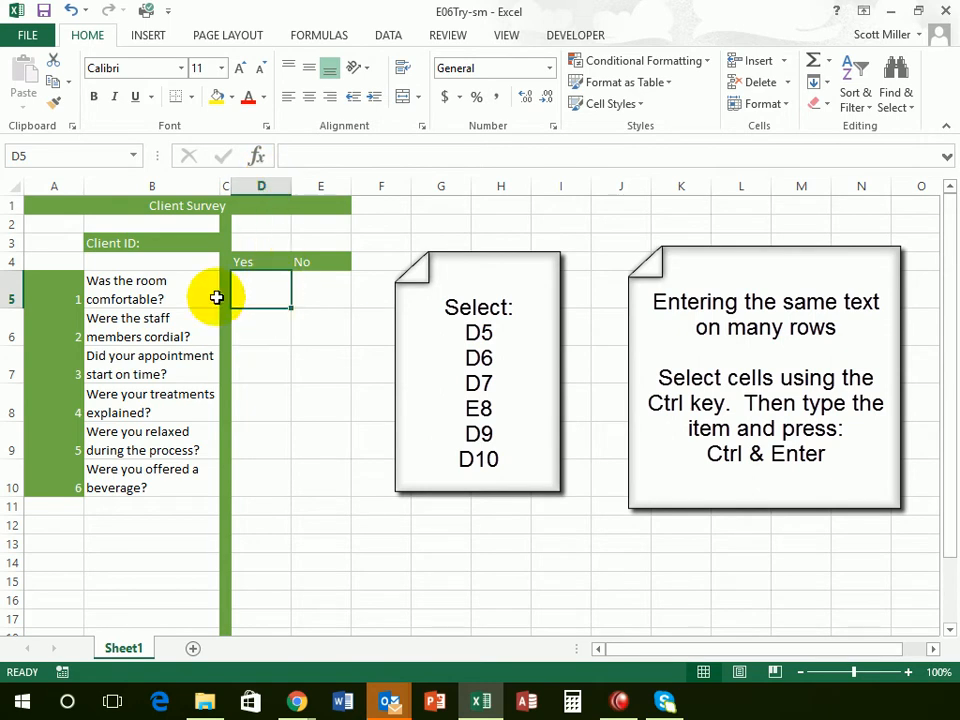
pyautogui.keyDown('ctrl'); pyautogui.click(263, 332); pyautogui.keyUp('ctrl')
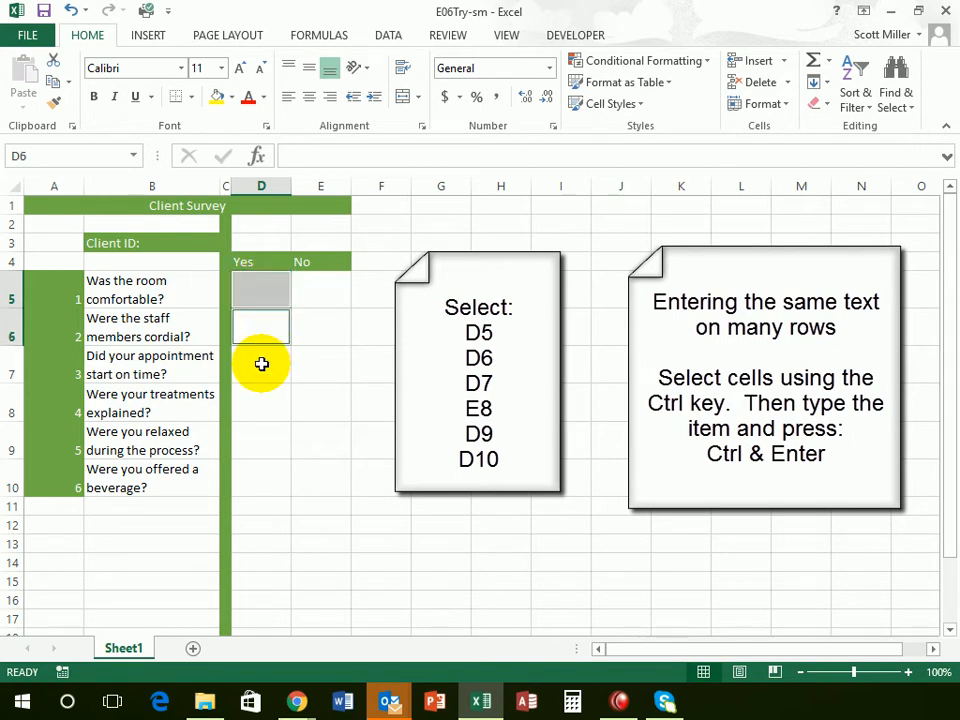
pyautogui.keyDown('ctrl'); pyautogui.click(261, 364); pyautogui.keyUp('ctrl')
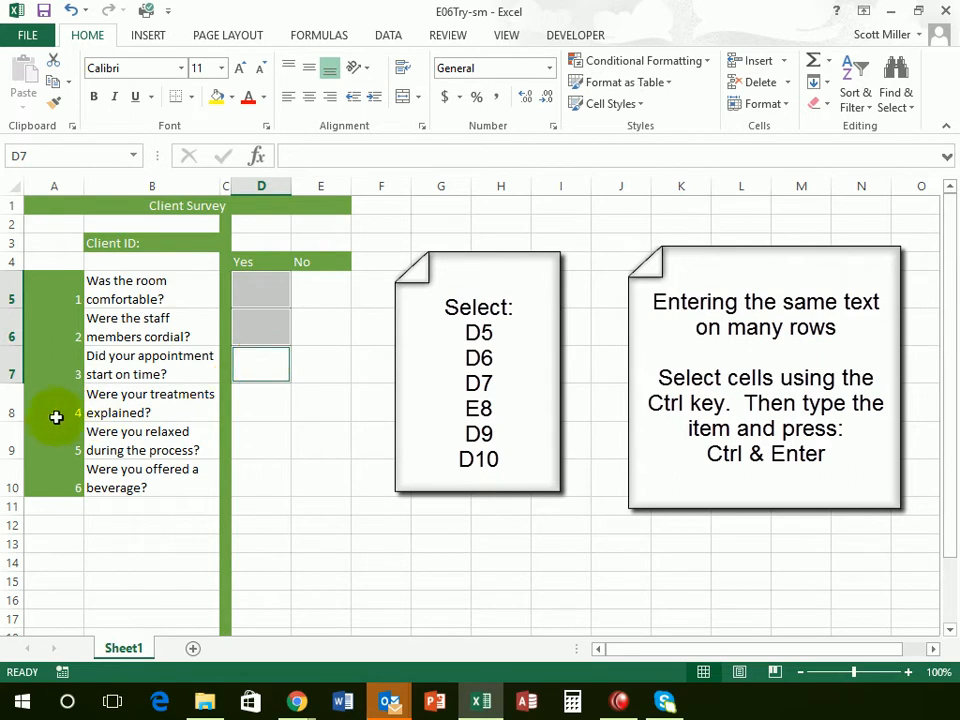
pyautogui.keyDown('ctrl'); pyautogui.click(320, 410); pyautogui.keyUp('ctrl')
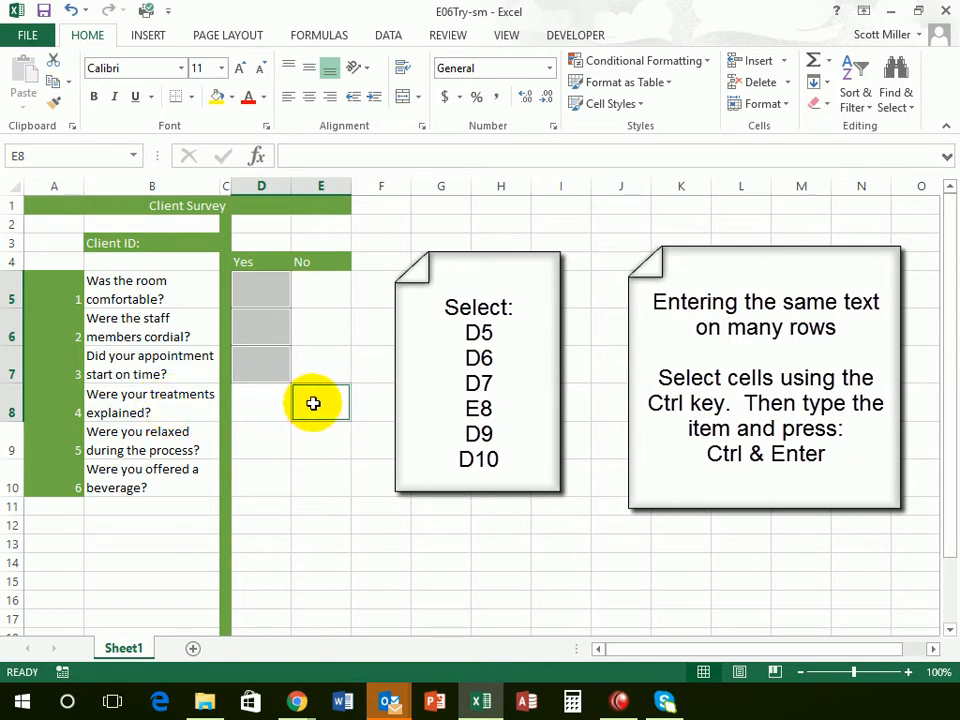
pyautogui.keyDown('ctrl'); pyautogui.click(256, 450); pyautogui.keyUp('ctrl')
pyautogui.keyDown('ctrl'); pyautogui.click(261, 481); pyautogui.keyUp('ctrl')
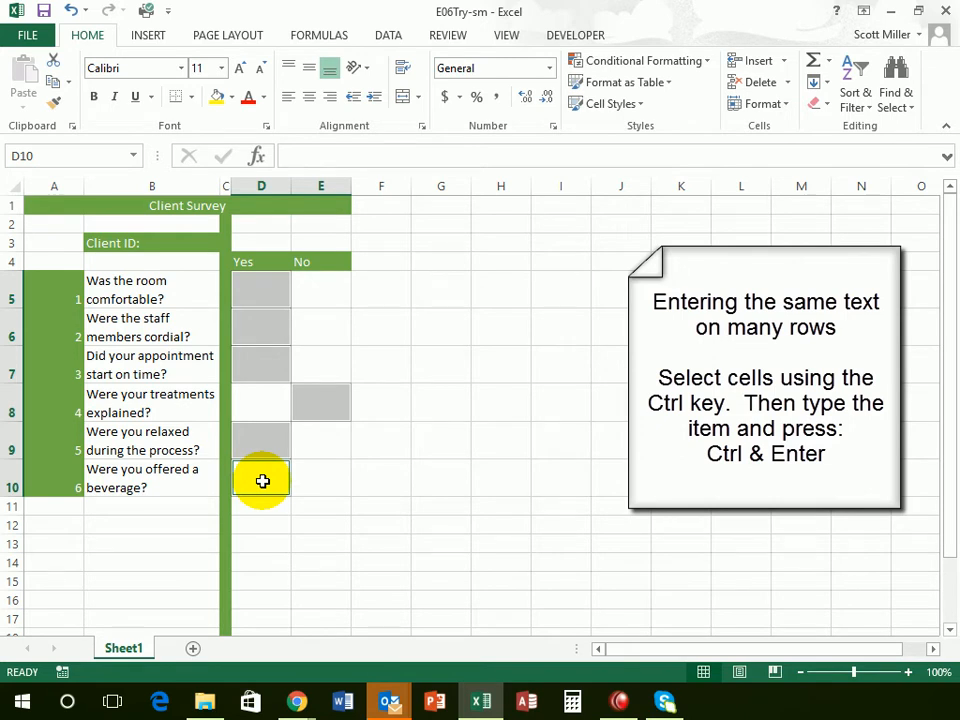
pyautogui.write('x')
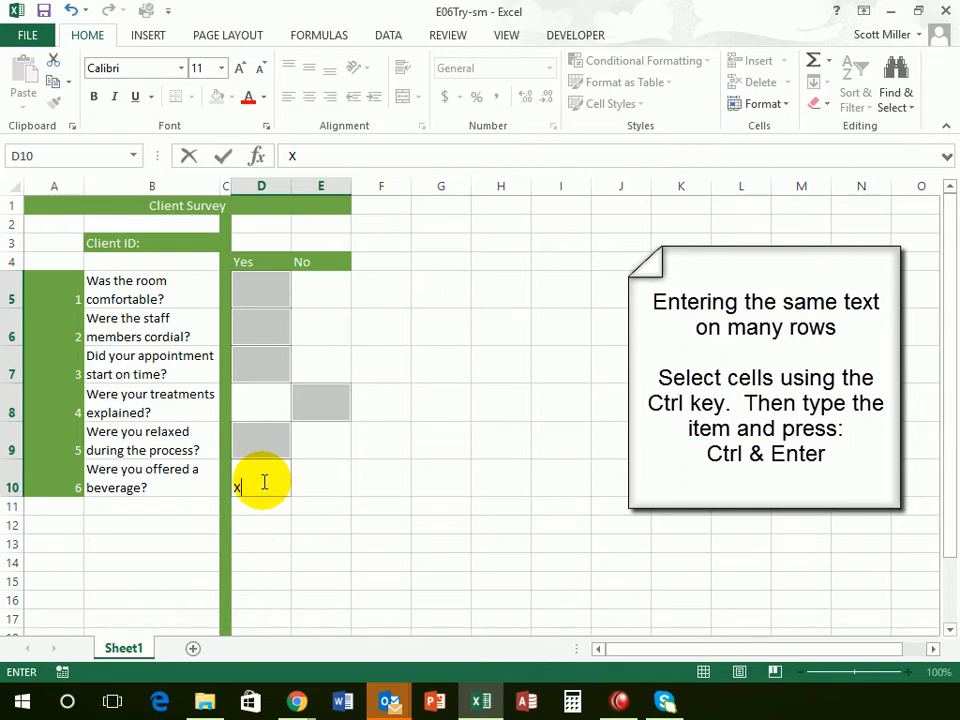
pyautogui.hotkey('ctrl', 'Return')
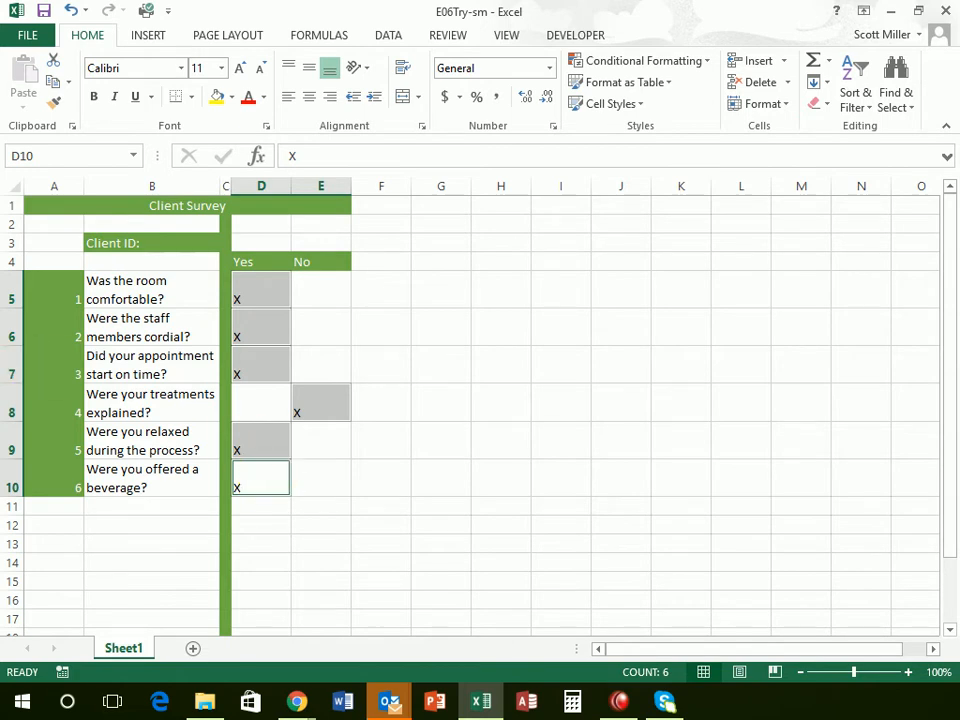
# Center the contents of the answer range D5:E10 horizontally.
pyautogui.click(257, 292)
pyautogui.moveTo(256, 292); pyautogui.dragTo(315, 477)
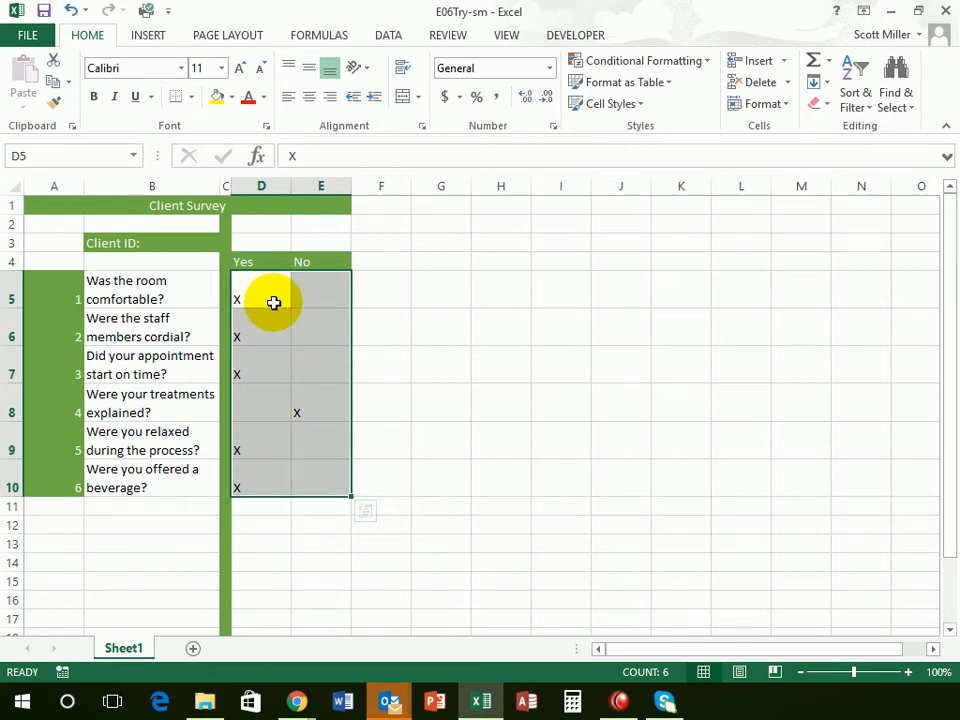
pyautogui.click(311, 100)
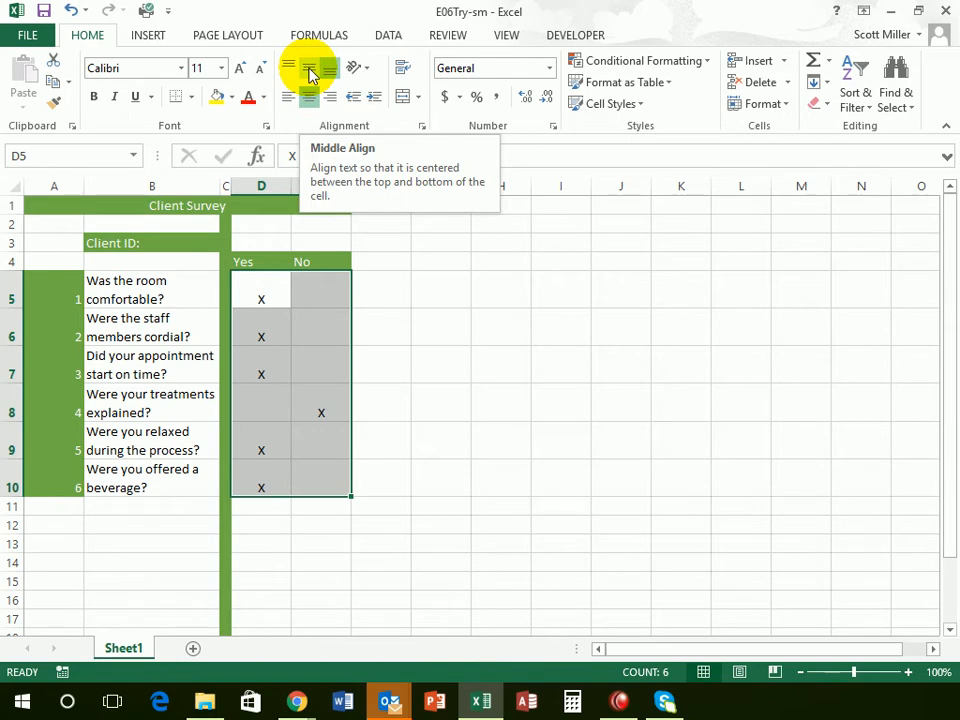
# Middle-align the answer range D5:E10 vertically and increase its font size to 16.
pyautogui.click(310, 72)
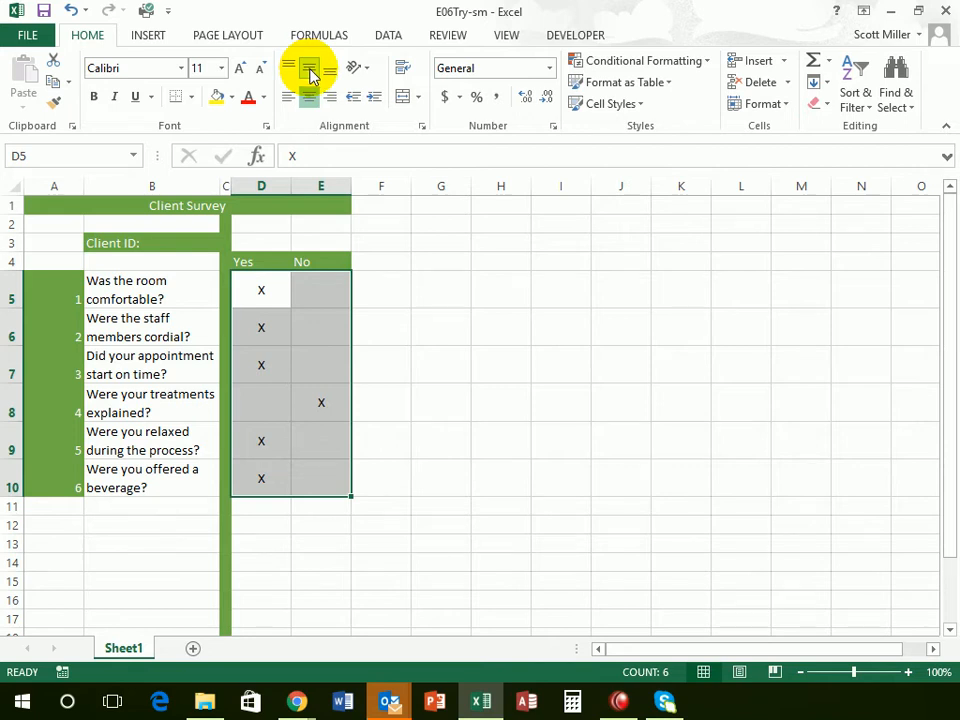
pyautogui.click(241, 70)
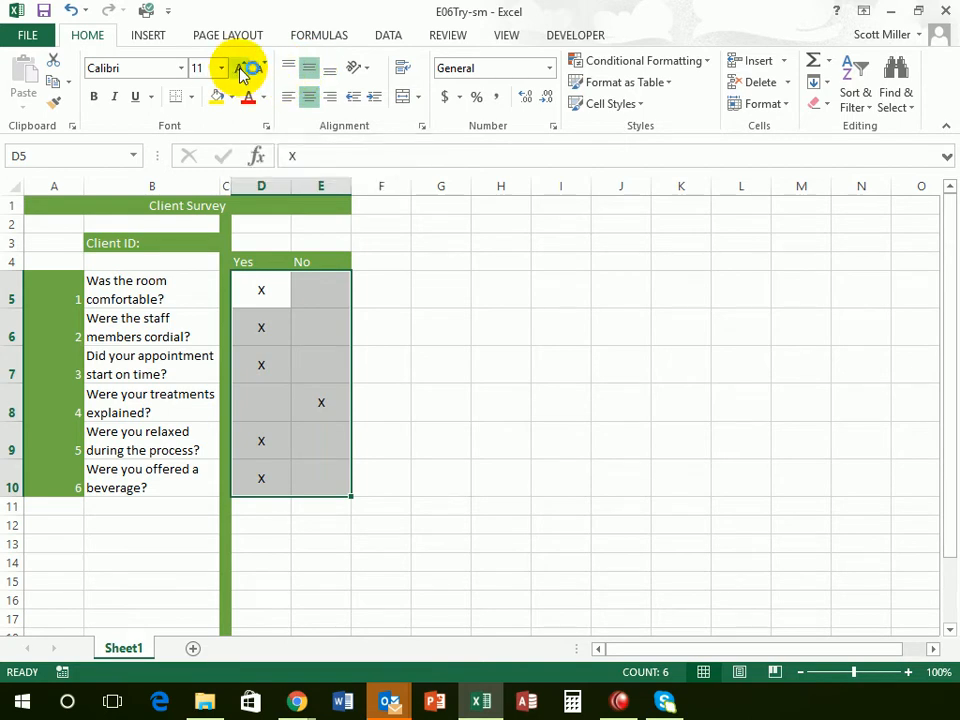
pyautogui.click(241, 70)
pyautogui.click(241, 70)
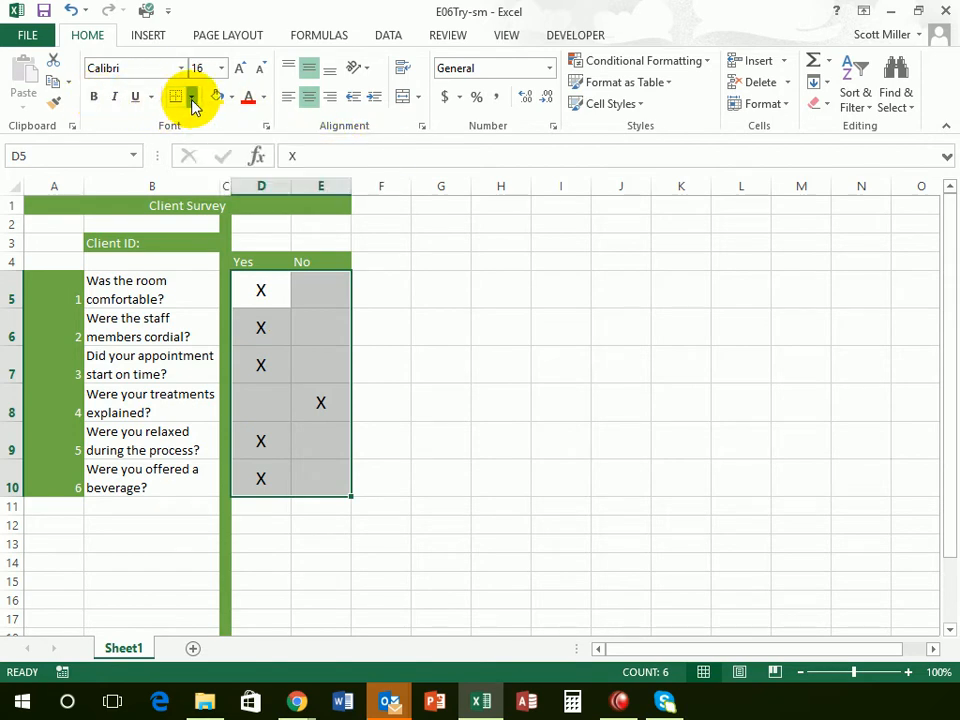
# Apply all borders to the answer range D5:E10 and to the numbered questions in A5:B10.
pyautogui.click(191, 98)
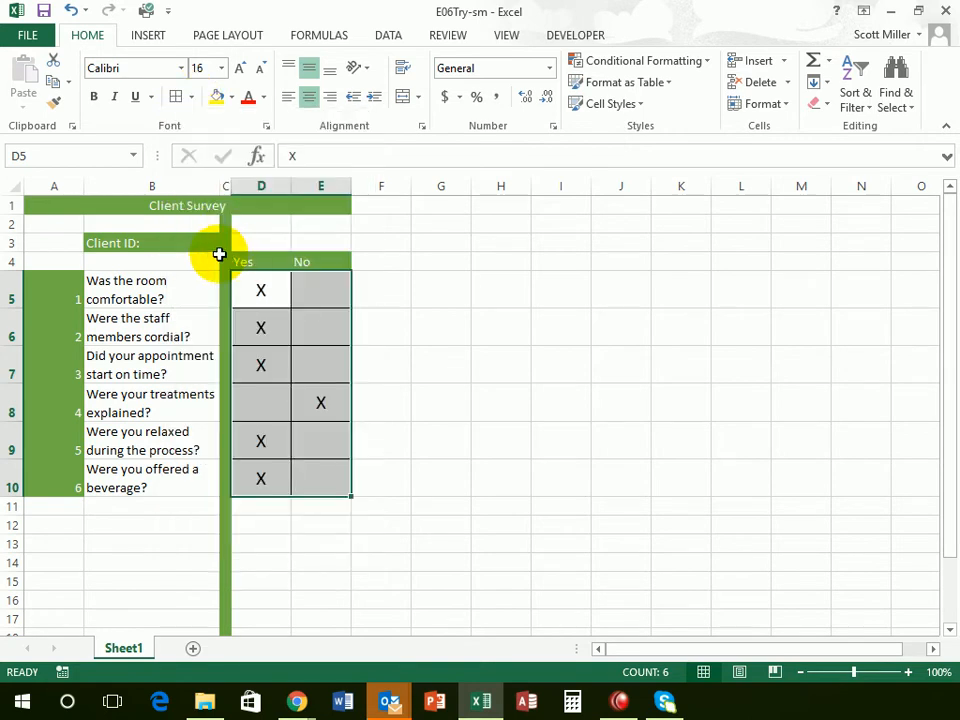
pyautogui.moveTo(41, 296); pyautogui.dragTo(152, 476)
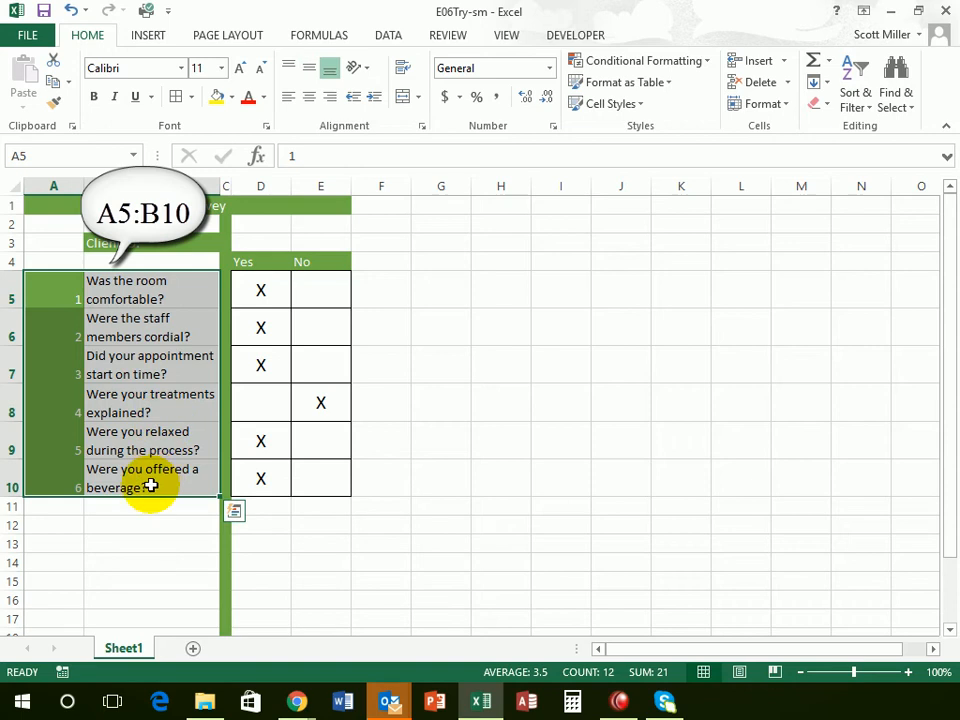
pyautogui.click(175, 97)
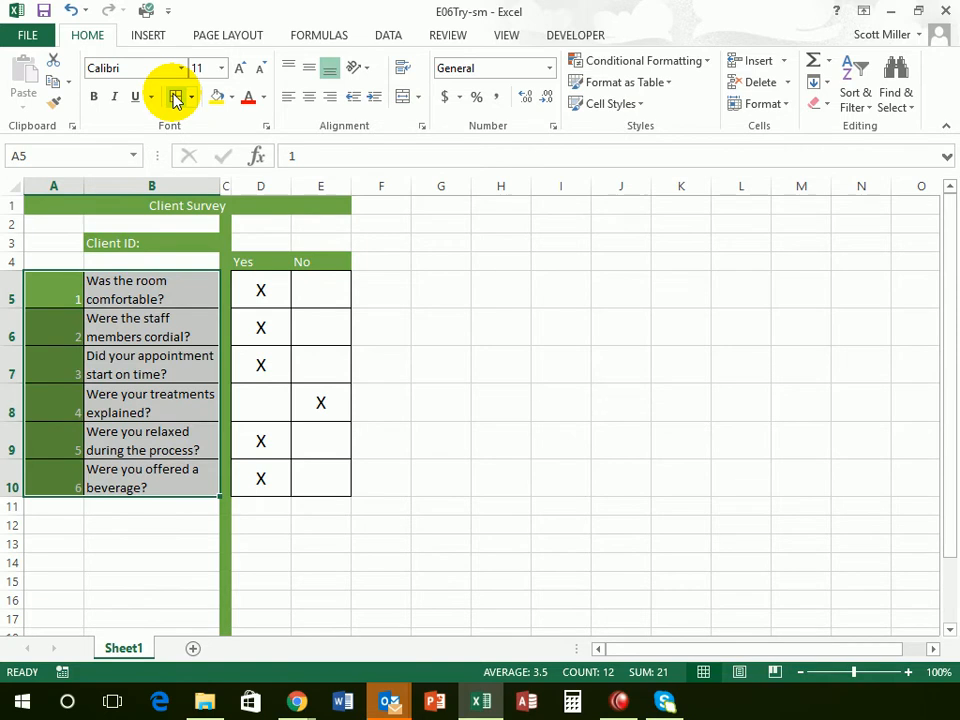
pyautogui.click(318, 372)
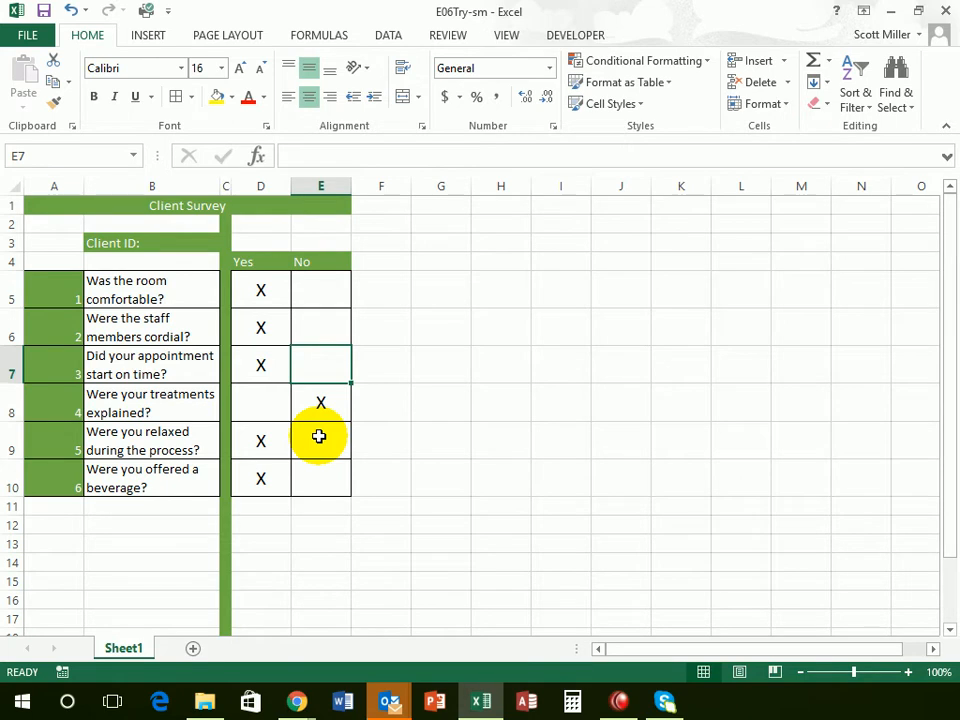
pyautogui.click(66, 290)
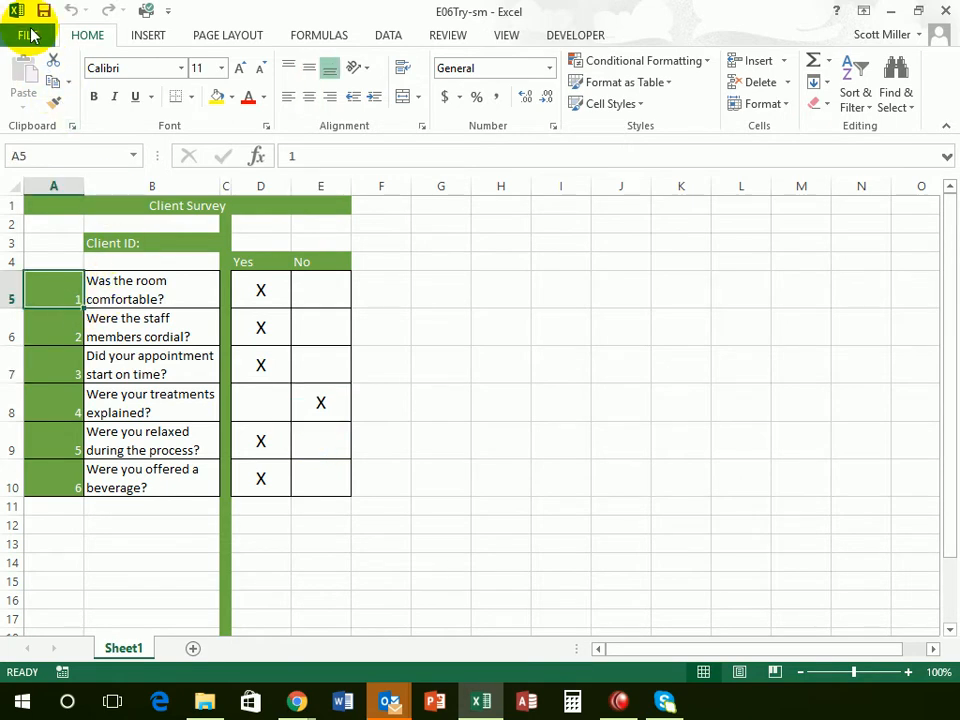
# Check the whole Client Survey sheet in the print preview and return to the worksheet.
pyautogui.click(30, 35)
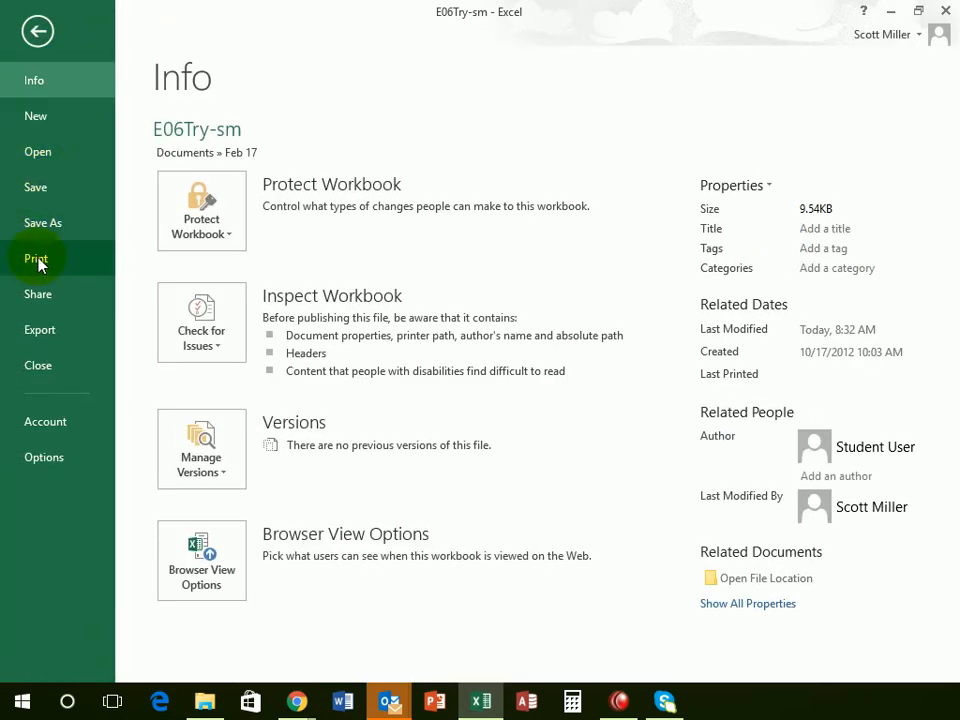
pyautogui.click(38, 262)
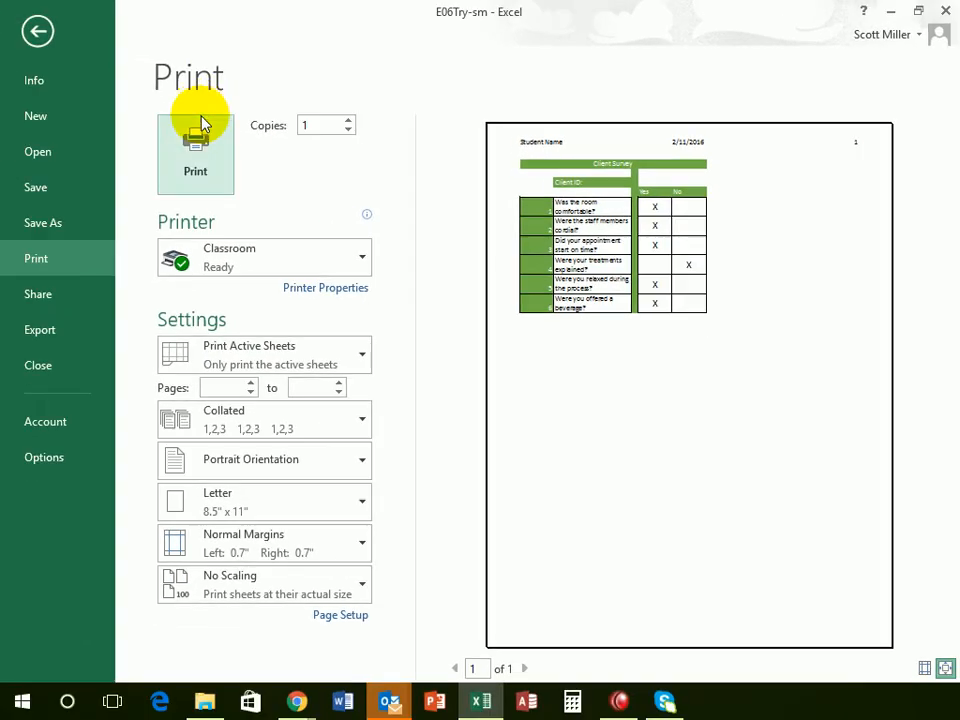
pyautogui.click(40, 34)
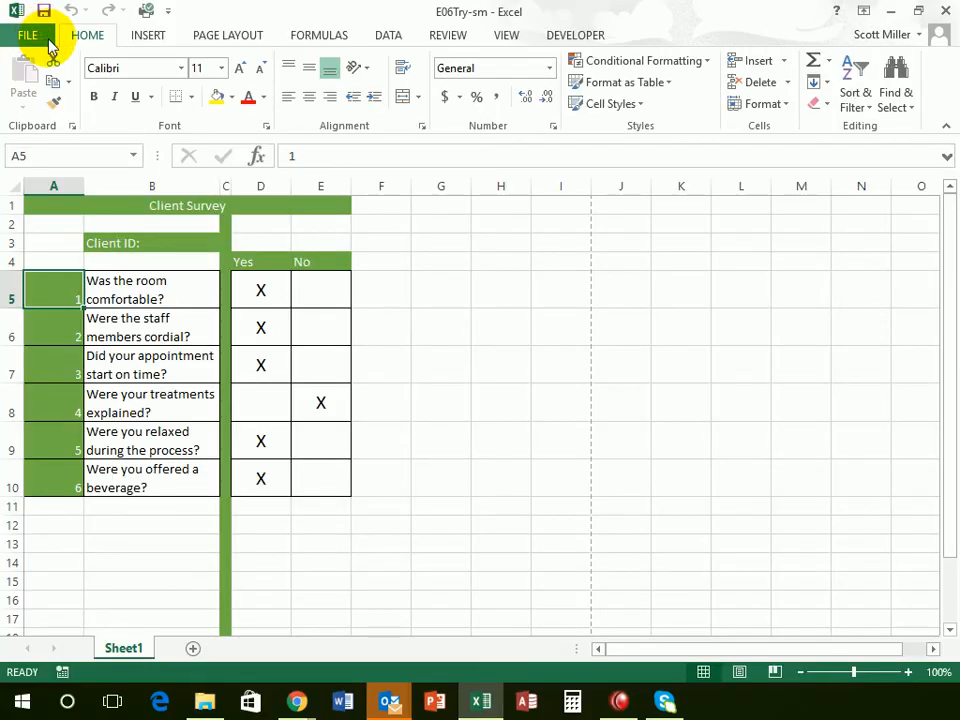
# Set the range A4:E10 as the print area of the survey sheet.
pyautogui.moveTo(55, 262); pyautogui.dragTo(318, 472)
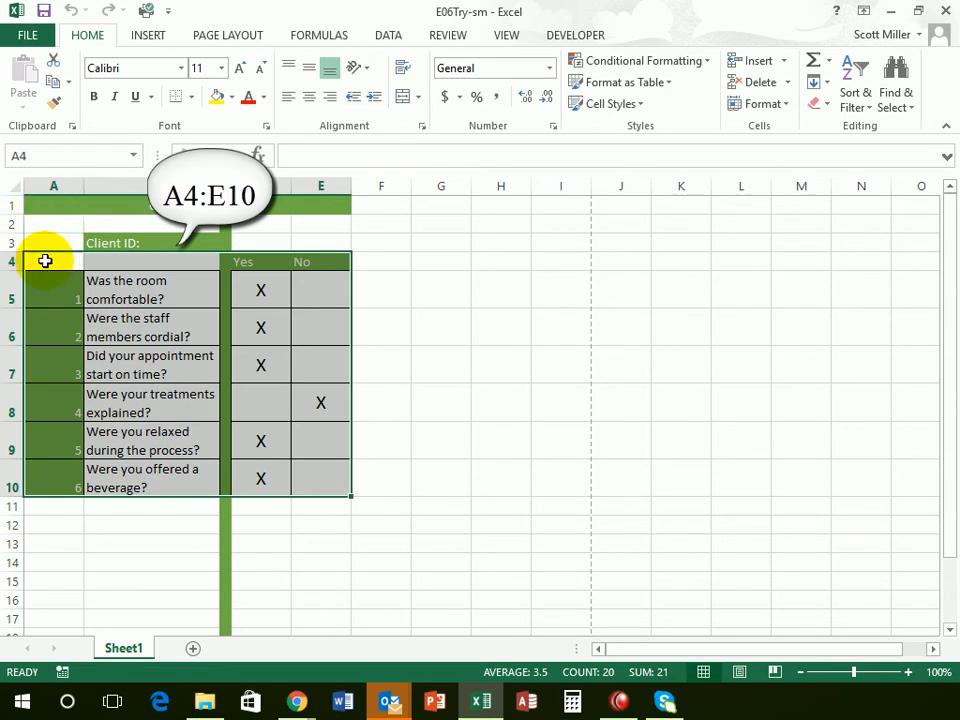
pyautogui.moveTo(315, 476)
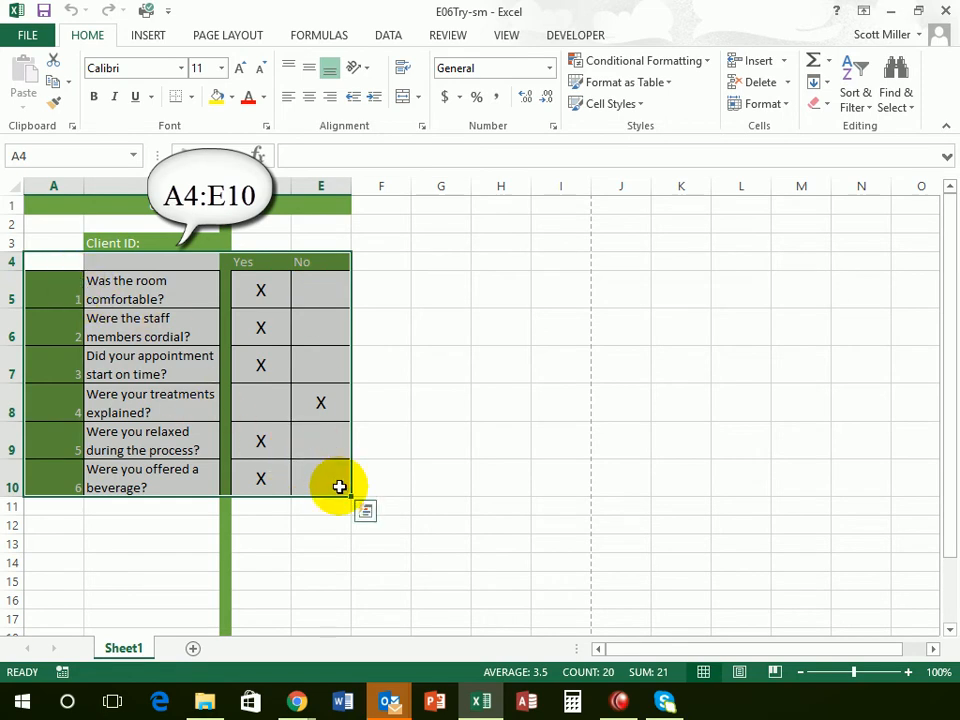
pyautogui.click(226, 38)
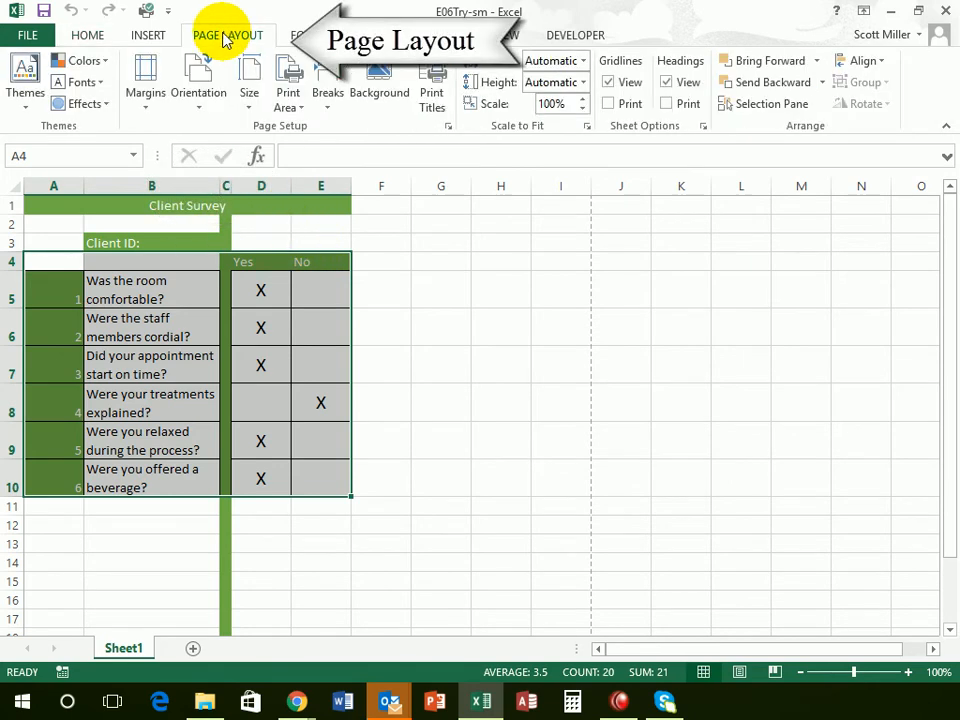
pyautogui.click(297, 107)
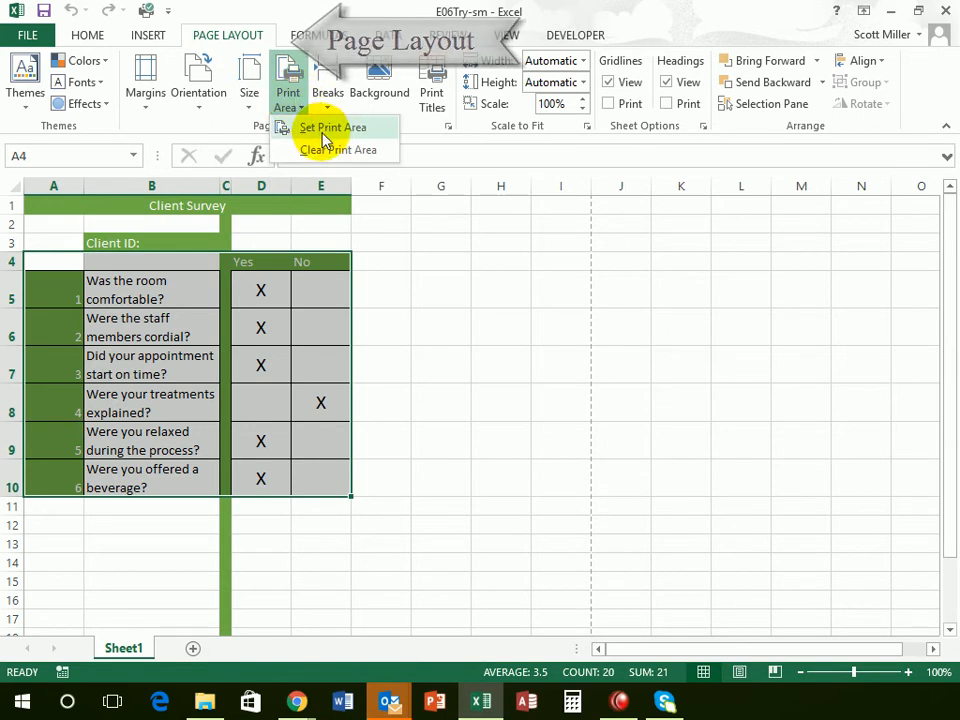
pyautogui.click(288, 100)
pyautogui.click(286, 92)
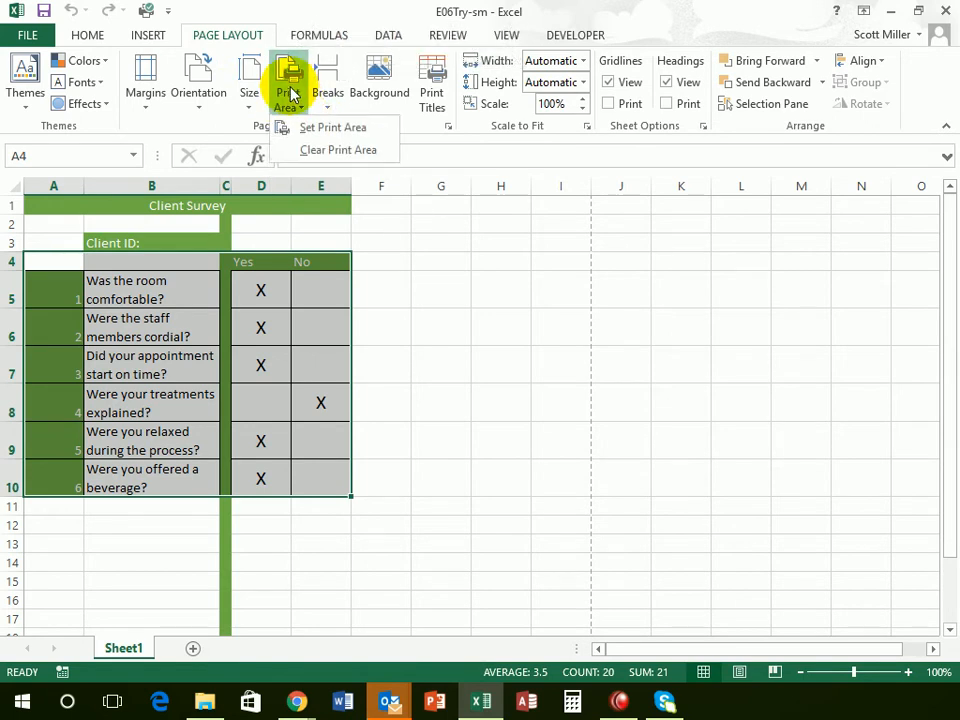
pyautogui.click(335, 130)
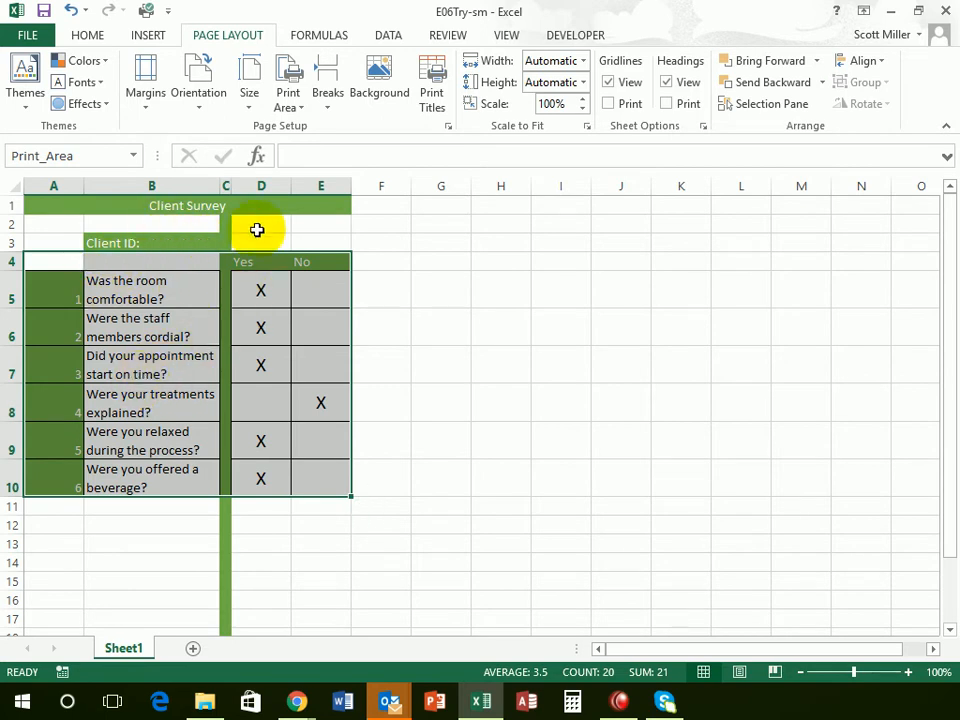
pyautogui.click(489, 259)
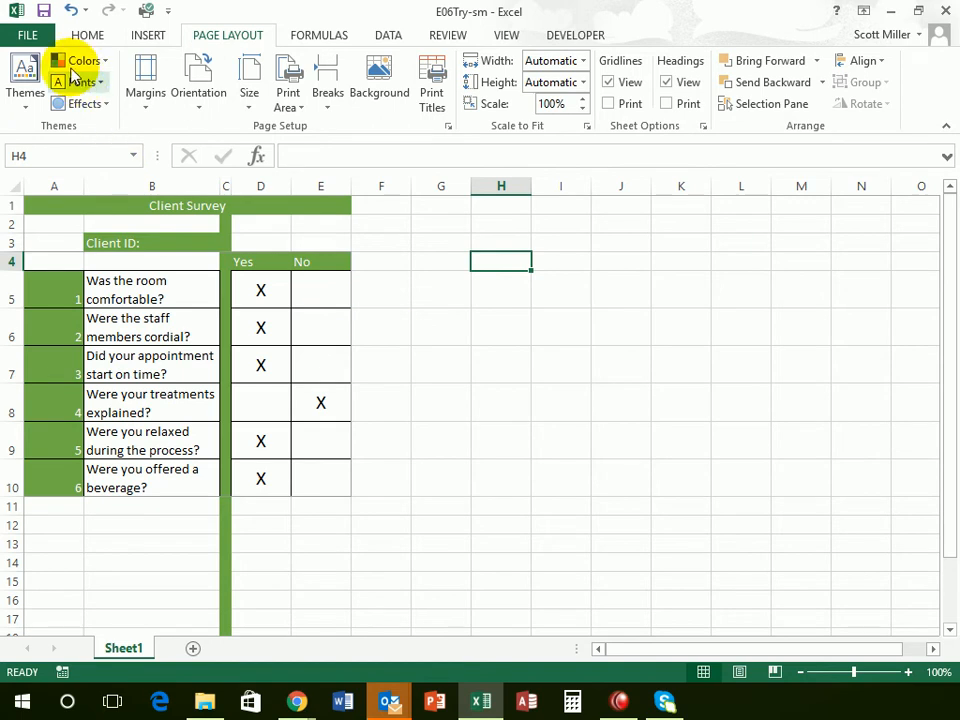
# Check in the print preview what the defined print area includes, and return to the worksheet.
pyautogui.click(27, 38)
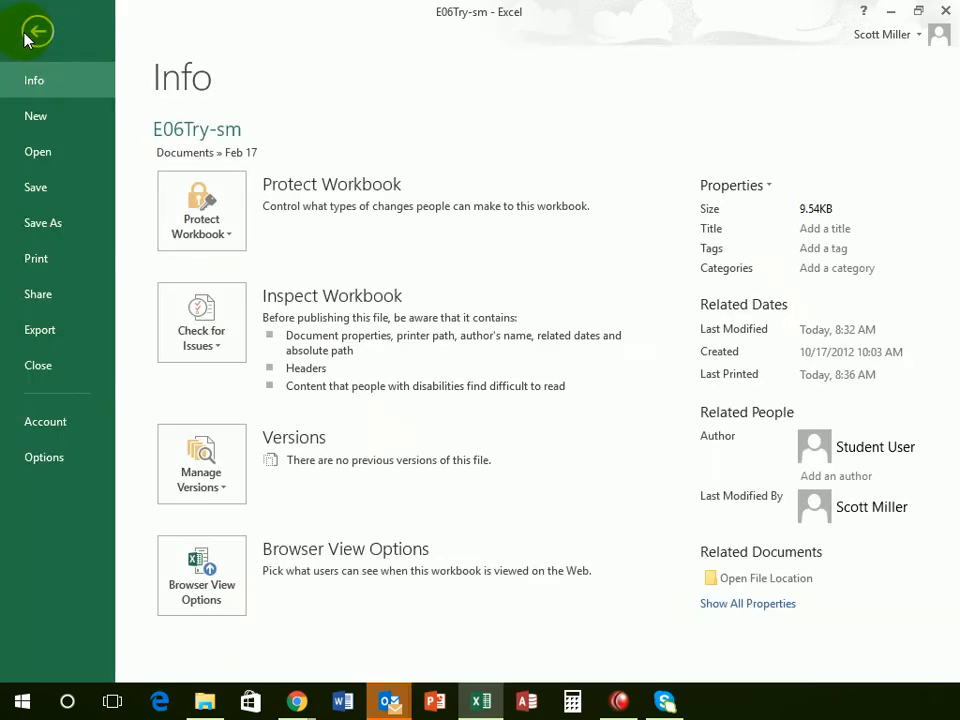
pyautogui.click(37, 261)
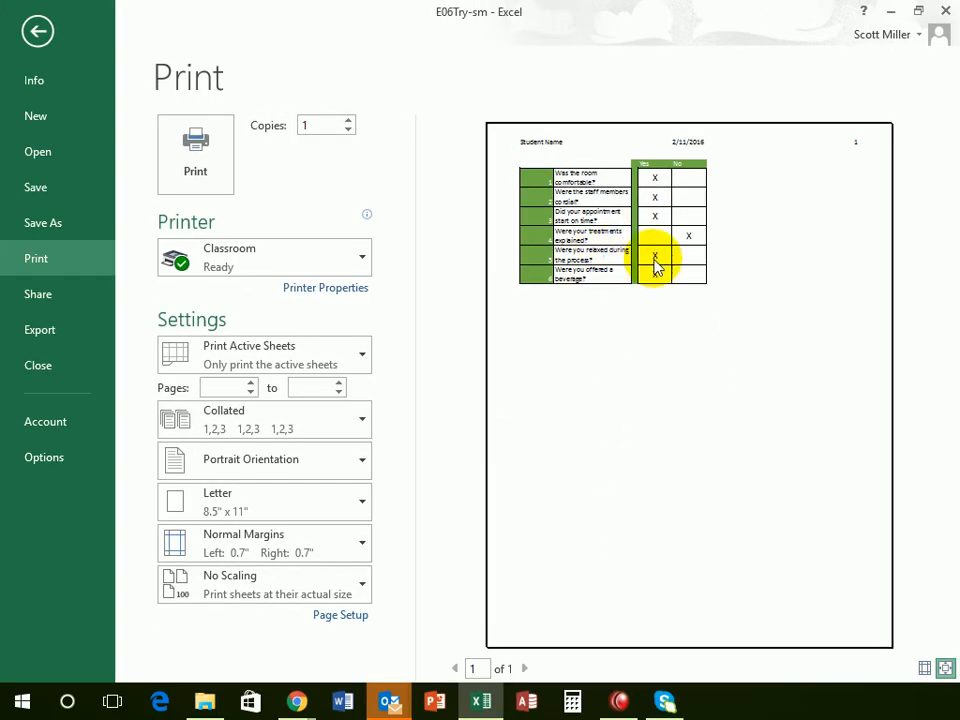
pyautogui.click(40, 36)
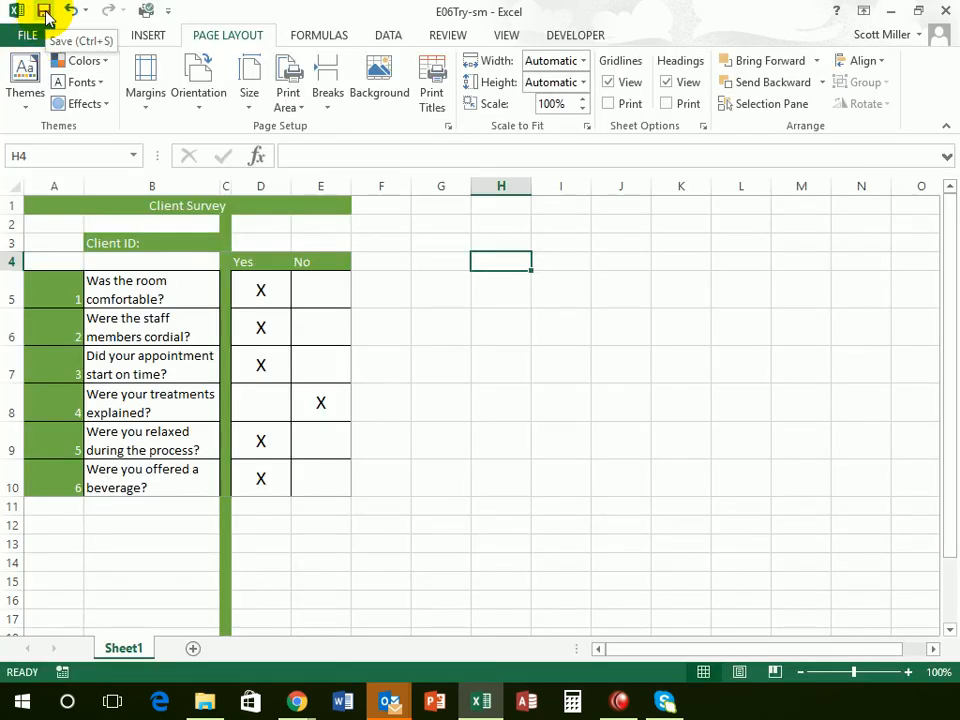
# Save the E06Try-sm workbook and close it.
pyautogui.click(45, 14)
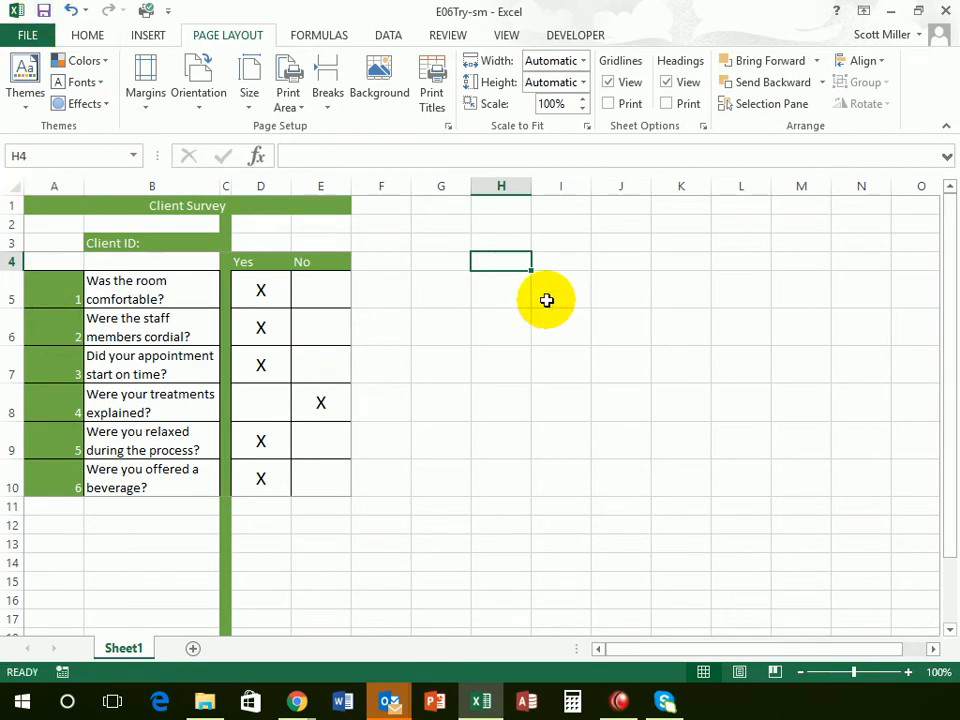
pyautogui.click(945, 14)
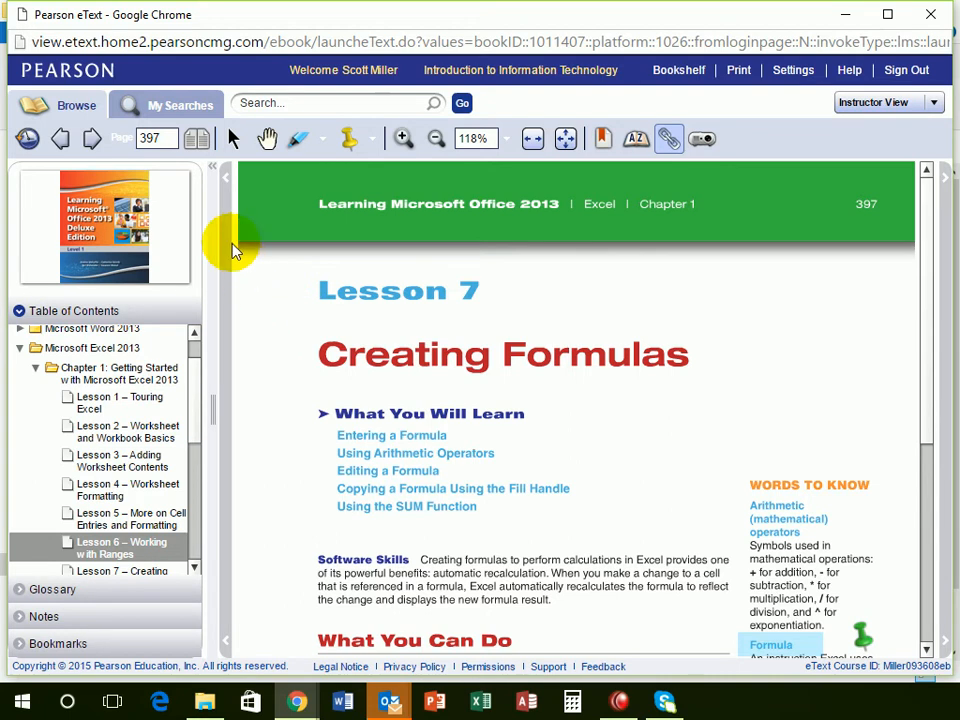
# Go to page 398 of the Pearson eText to read the Entering a Formula exercise.
pyautogui.doubleClick(163, 139)
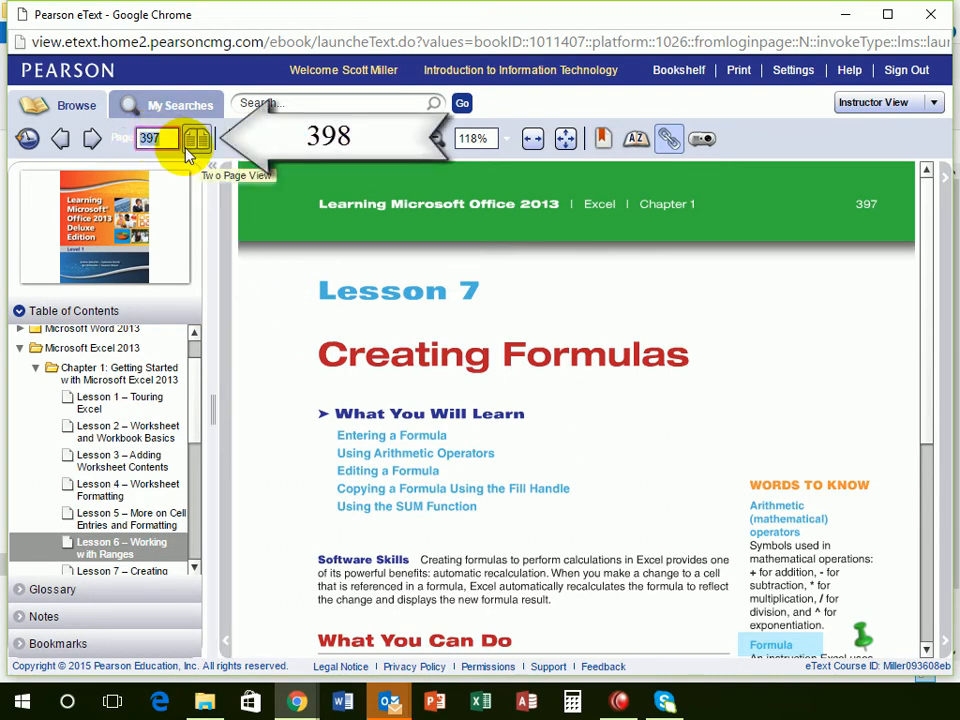
pyautogui.write('3')
pyautogui.press('Return')
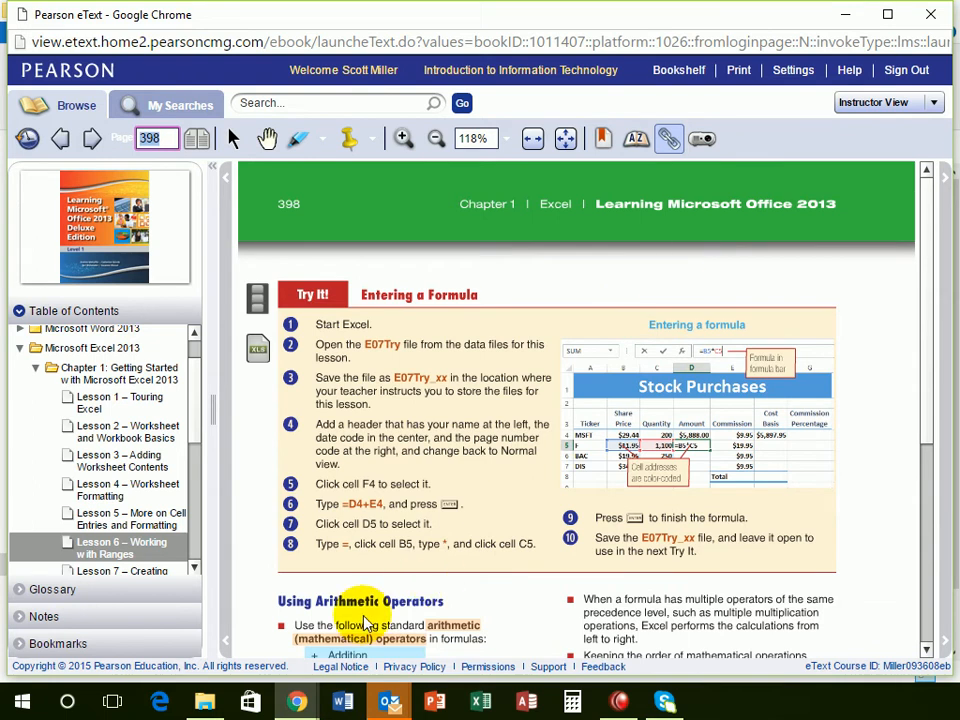
# Switch to File Explorer and open the E07Try workbook from the Chapter1 folder.
pyautogui.click(212, 699)
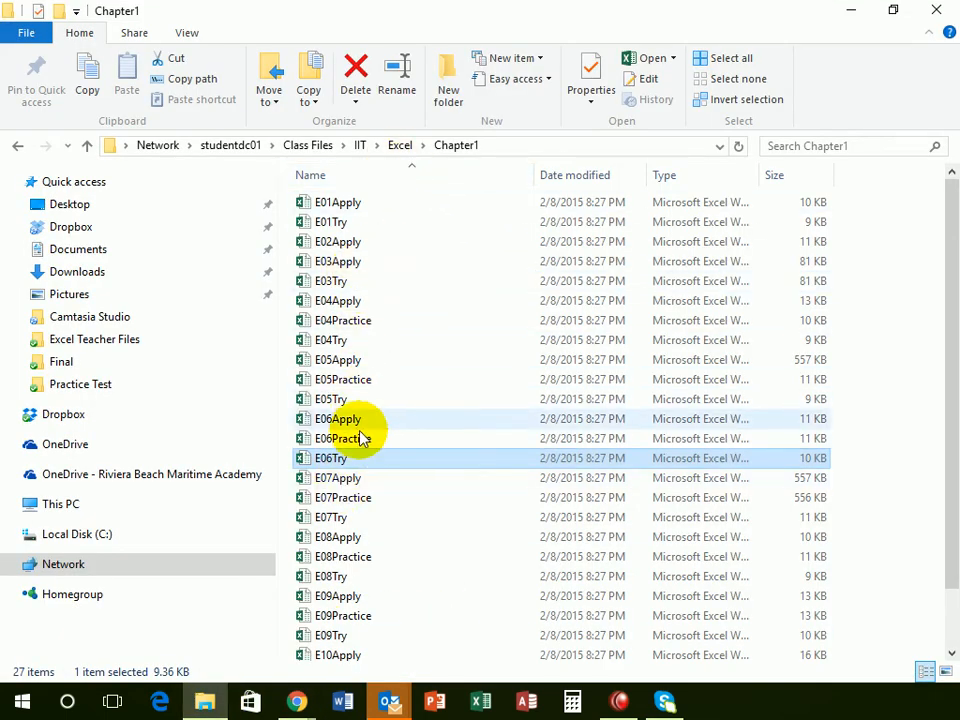
pyautogui.click(333, 518)
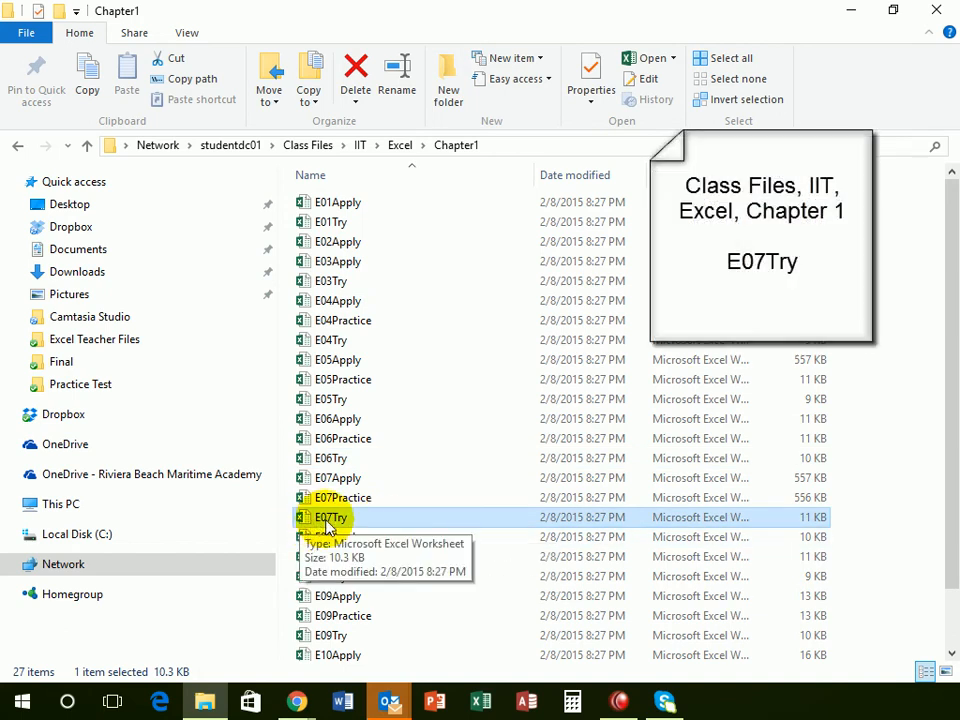
pyautogui.doubleClick(330, 520)
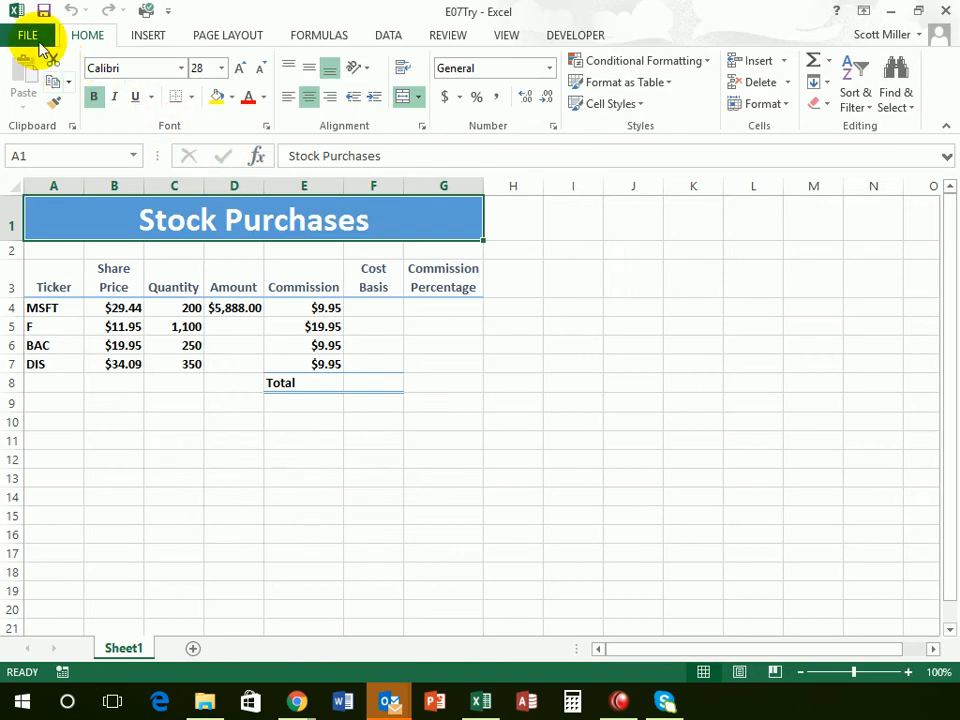
# Save a copy of the workbook as E07Try-sm in the Feb 17 documents folder.
pyautogui.click(30, 38)
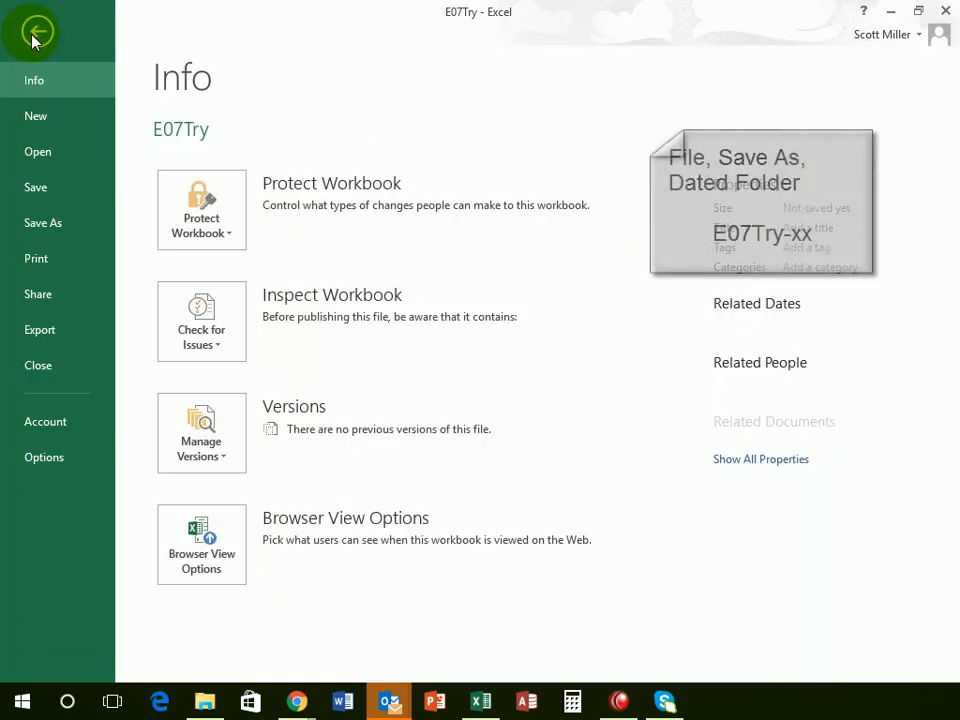
pyautogui.click(52, 224)
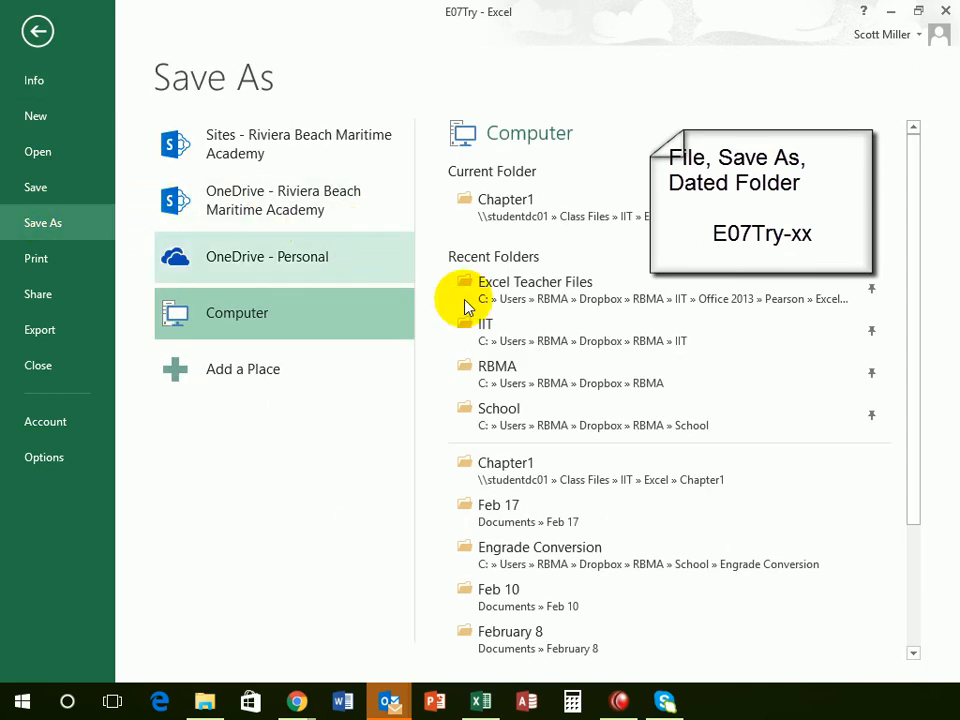
pyautogui.click(503, 512)
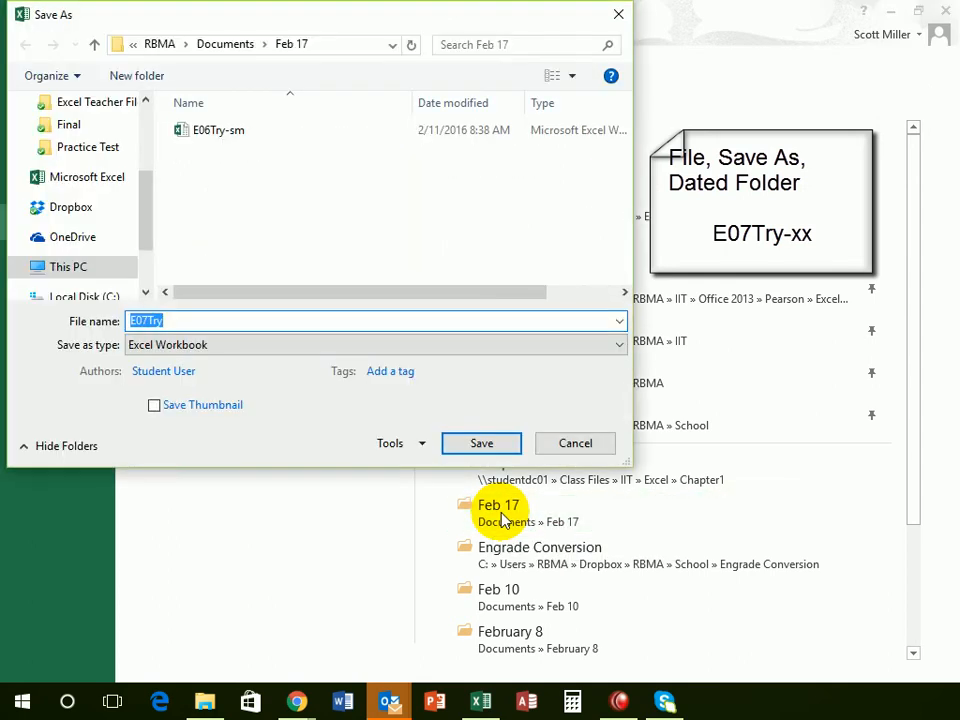
pyautogui.click(243, 318)
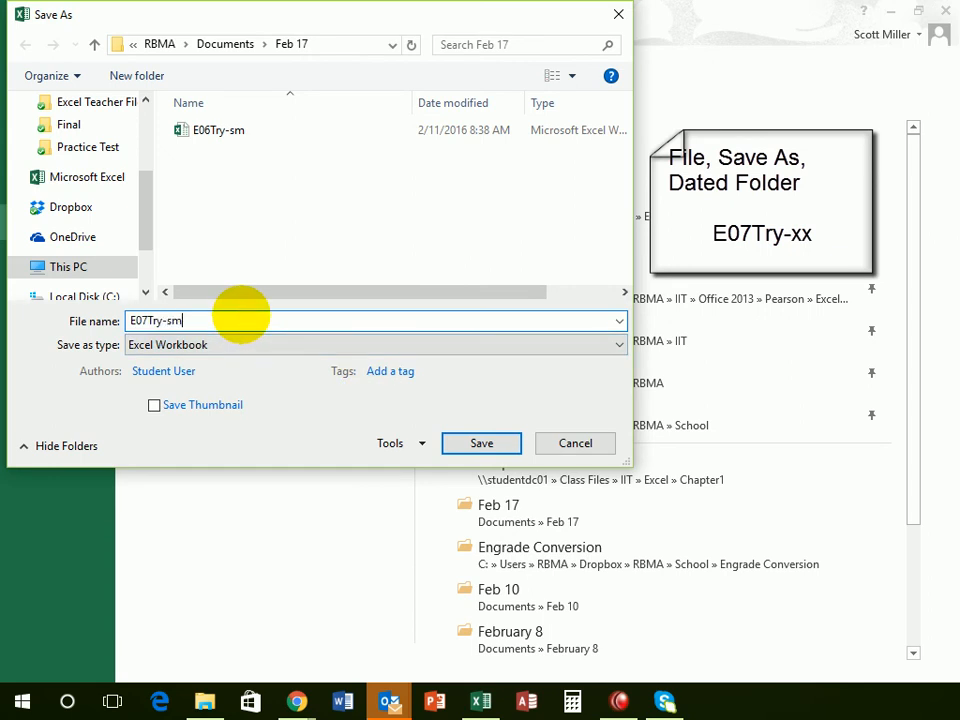
pyautogui.click(482, 446)
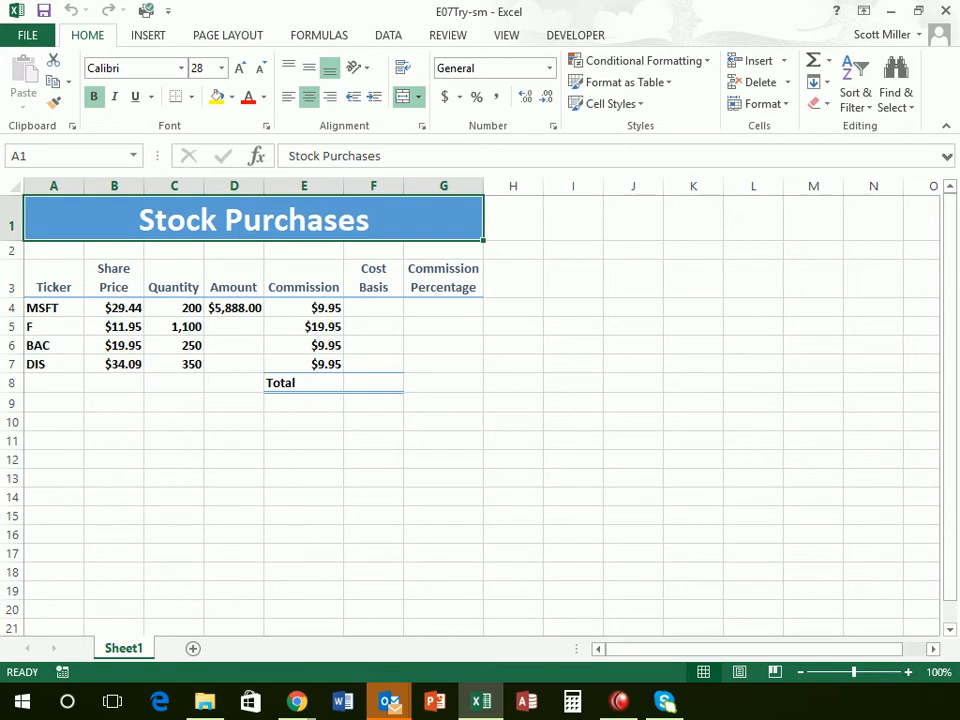
# Examine the MSFT Amount formula in D4 and the share price and quantity cells B4 and C4 it references.
pyautogui.click(232, 307)
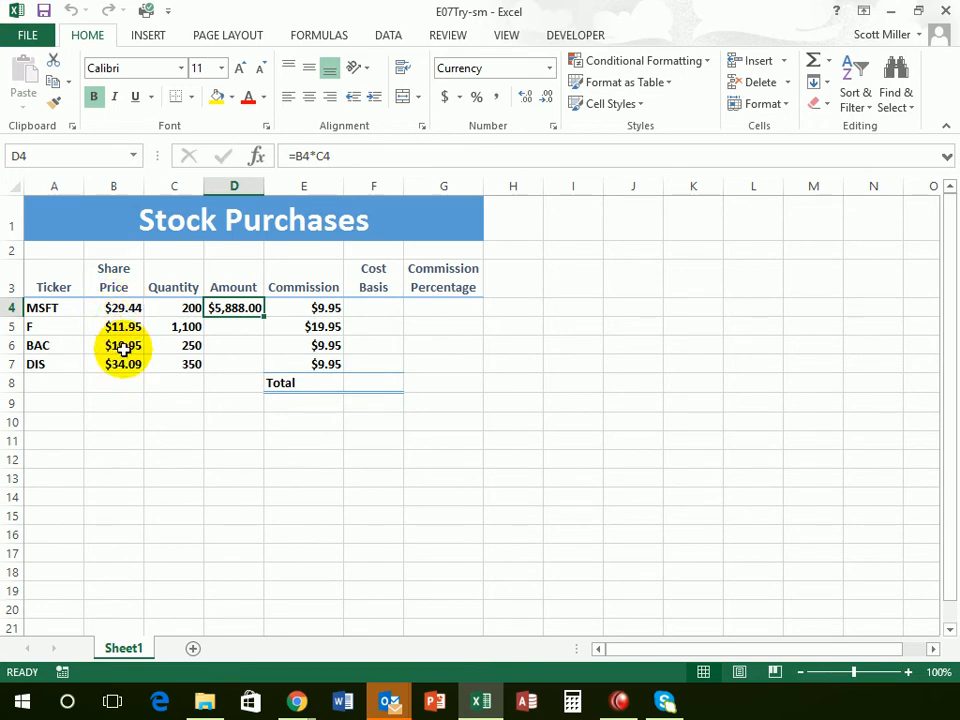
pyautogui.click(180, 308)
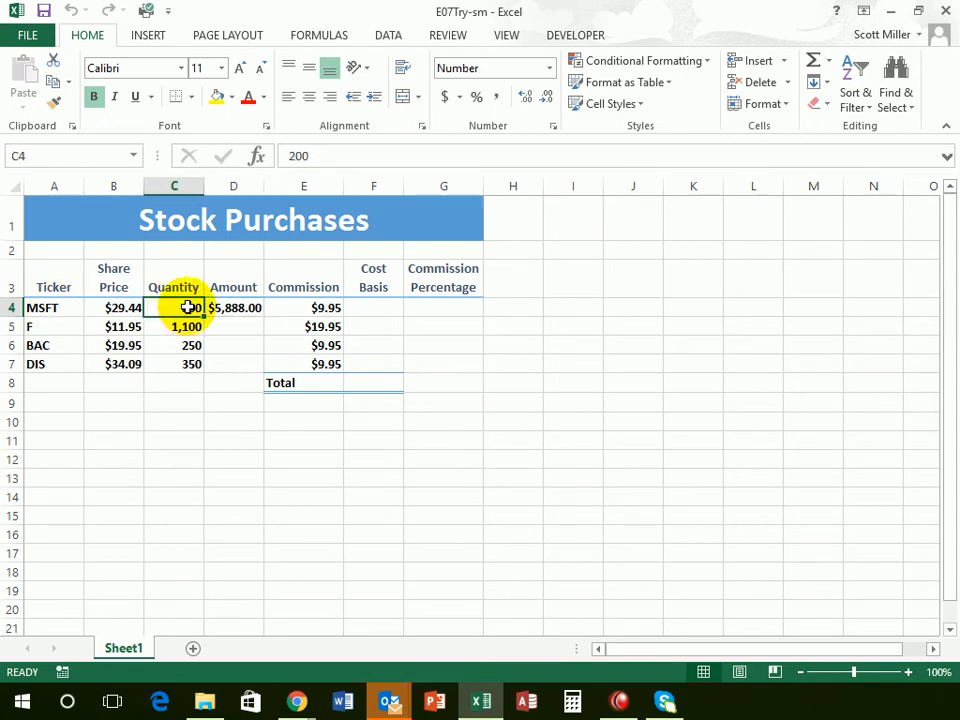
pyautogui.click(102, 310)
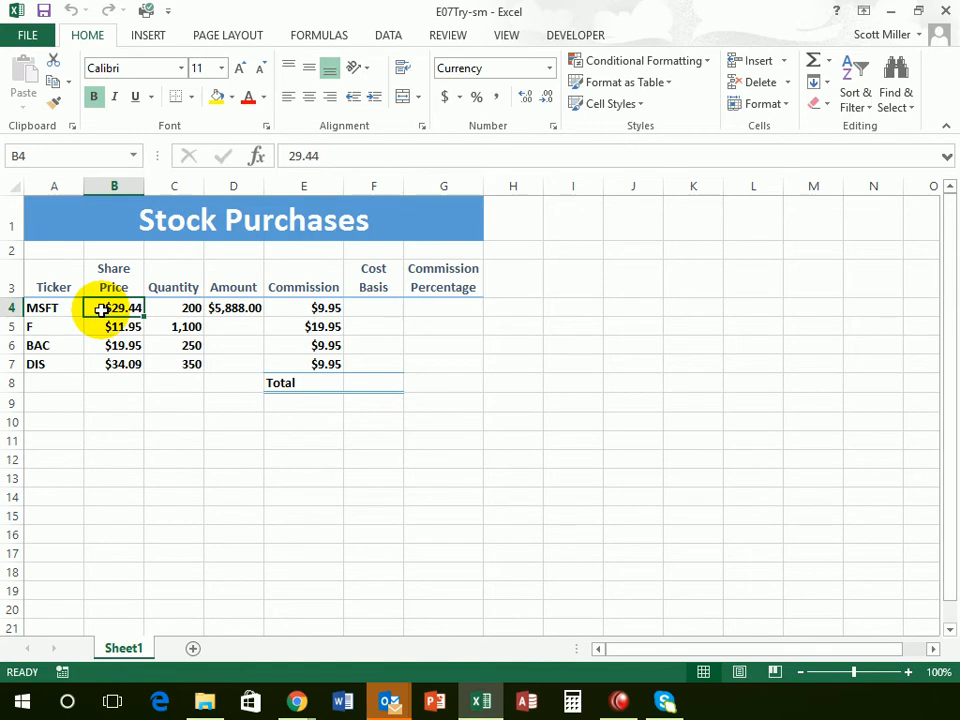
pyautogui.click(178, 308)
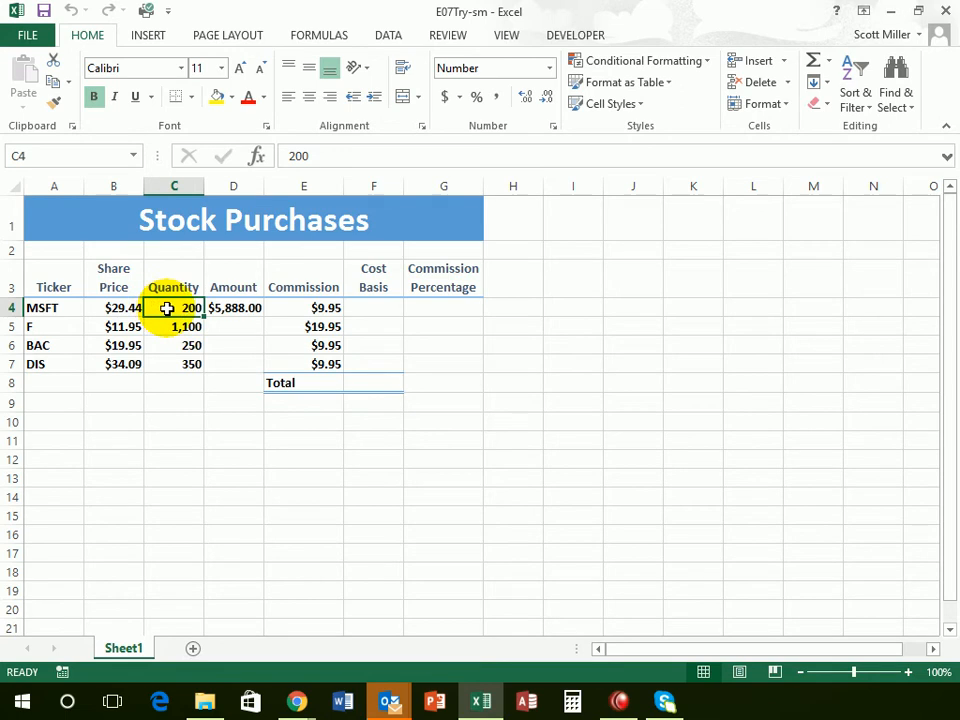
pyautogui.click(228, 307)
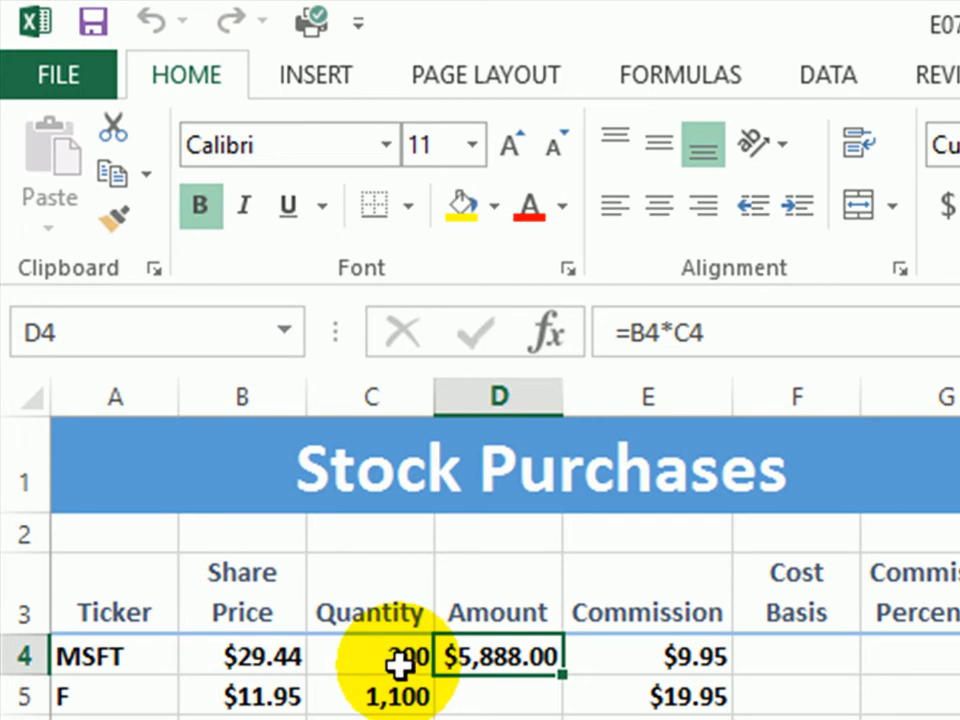
# Enter the formula =B5*C5 in D5 to calculate the Amount for F, and reselect the cell to check it.
pyautogui.click(497, 703)
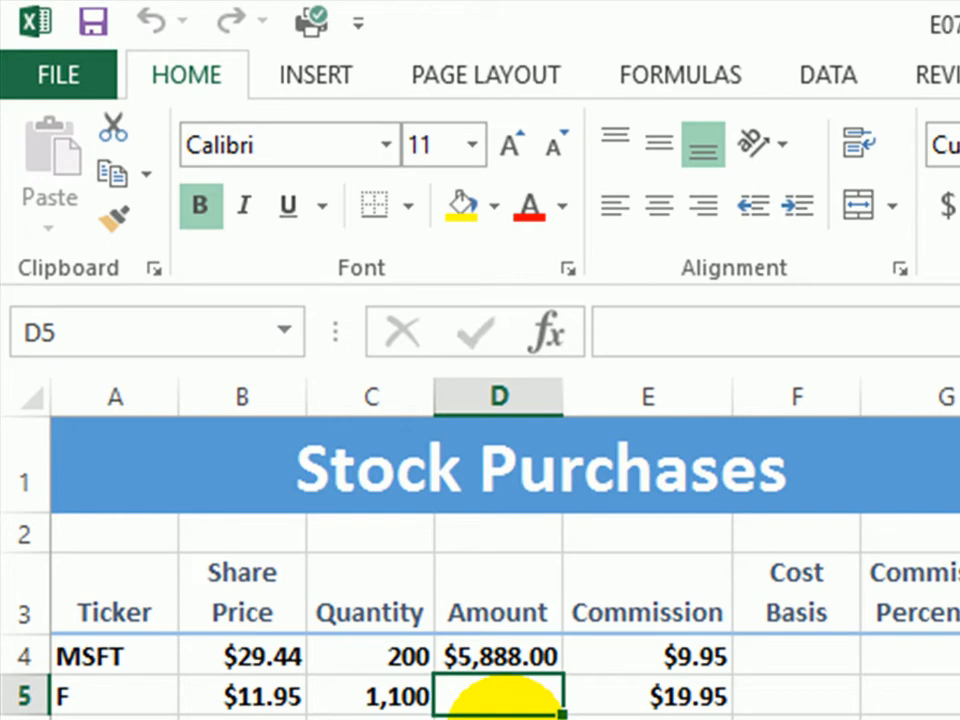
pyautogui.write('=')
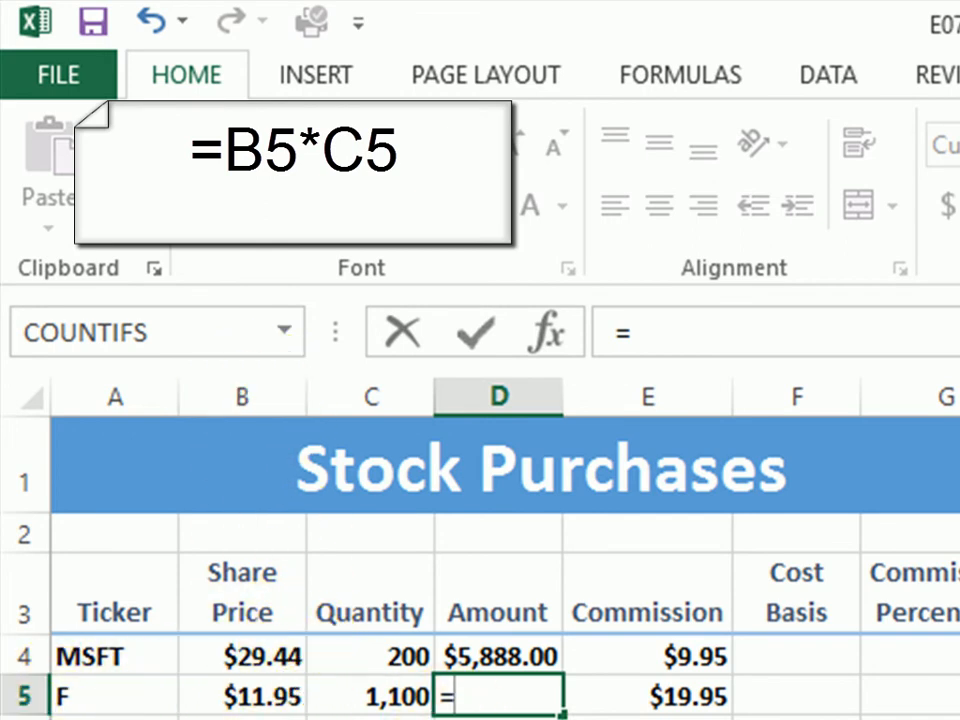
pyautogui.write('b')
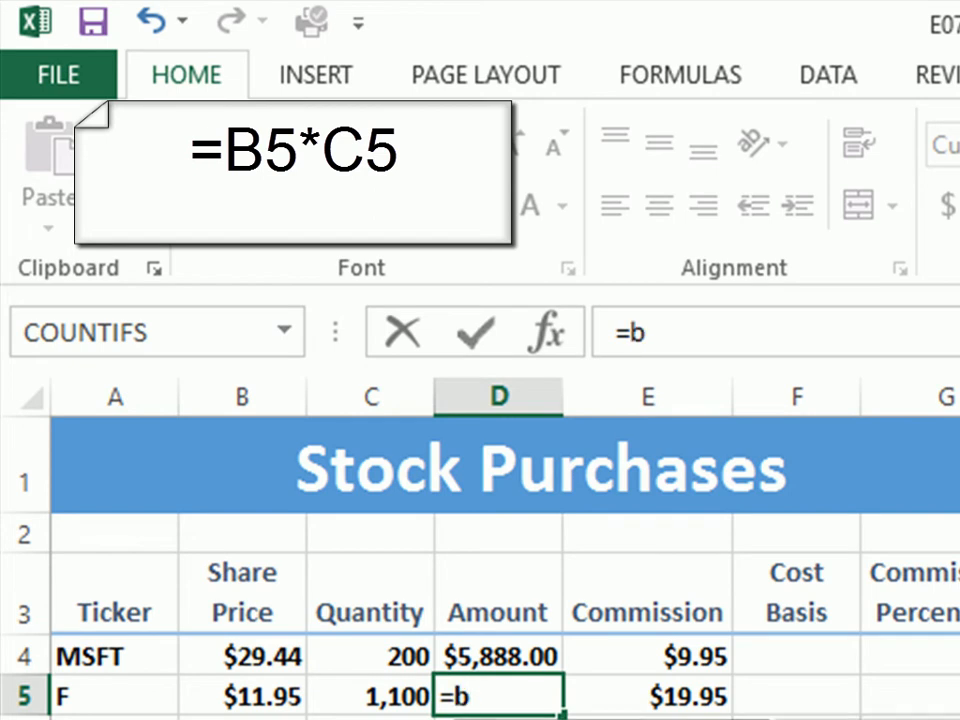
pyautogui.write('5')
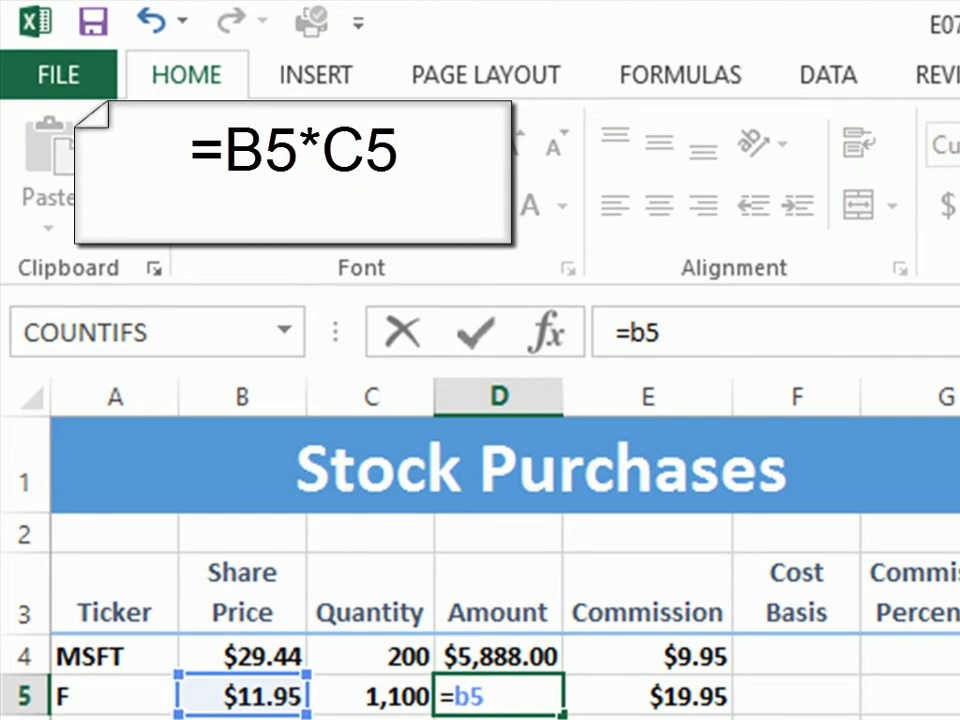
pyautogui.write('*')
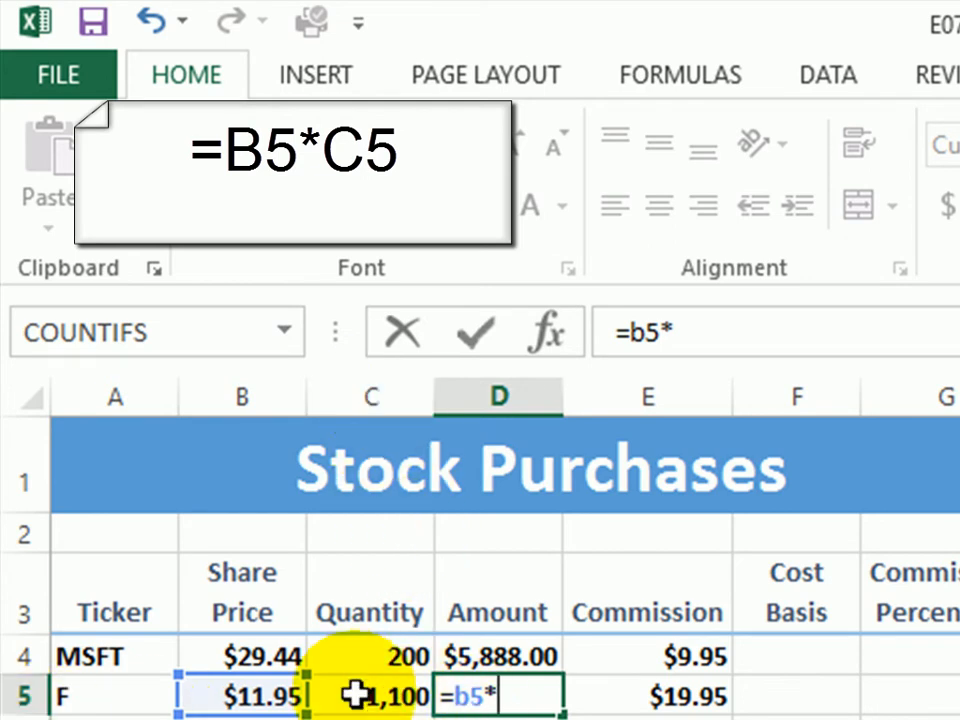
pyautogui.write('c5')
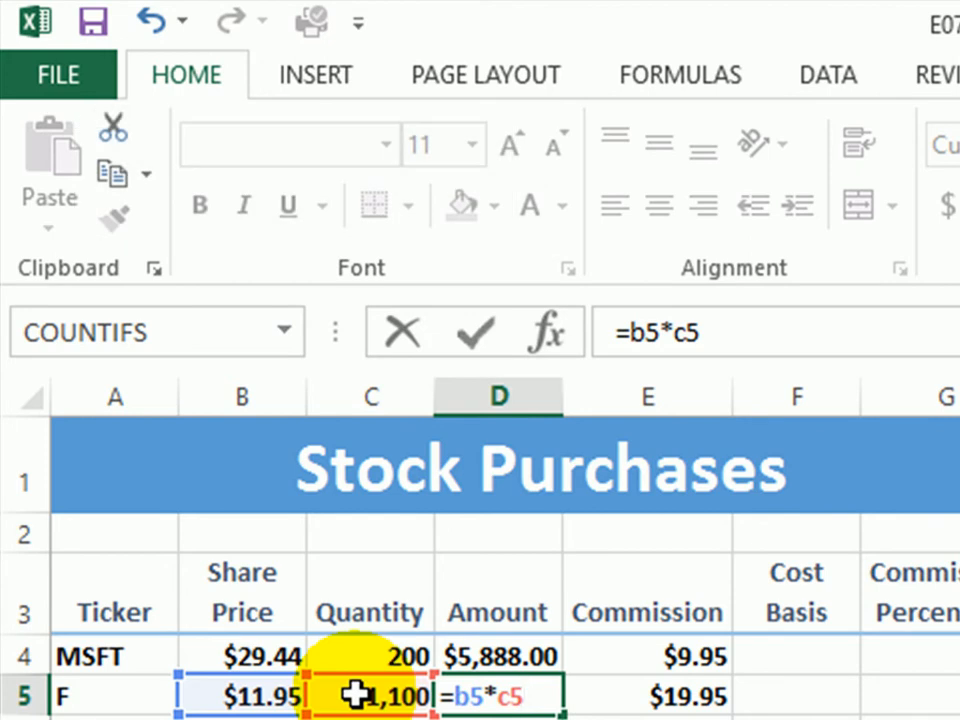
pyautogui.press('Return')
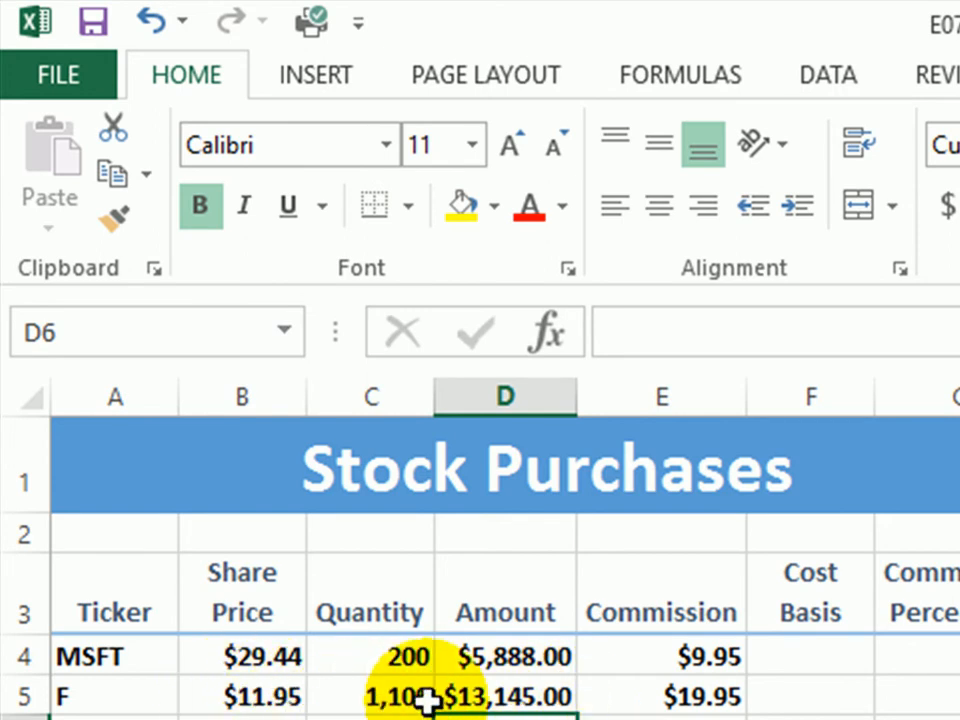
pyautogui.click(528, 700)
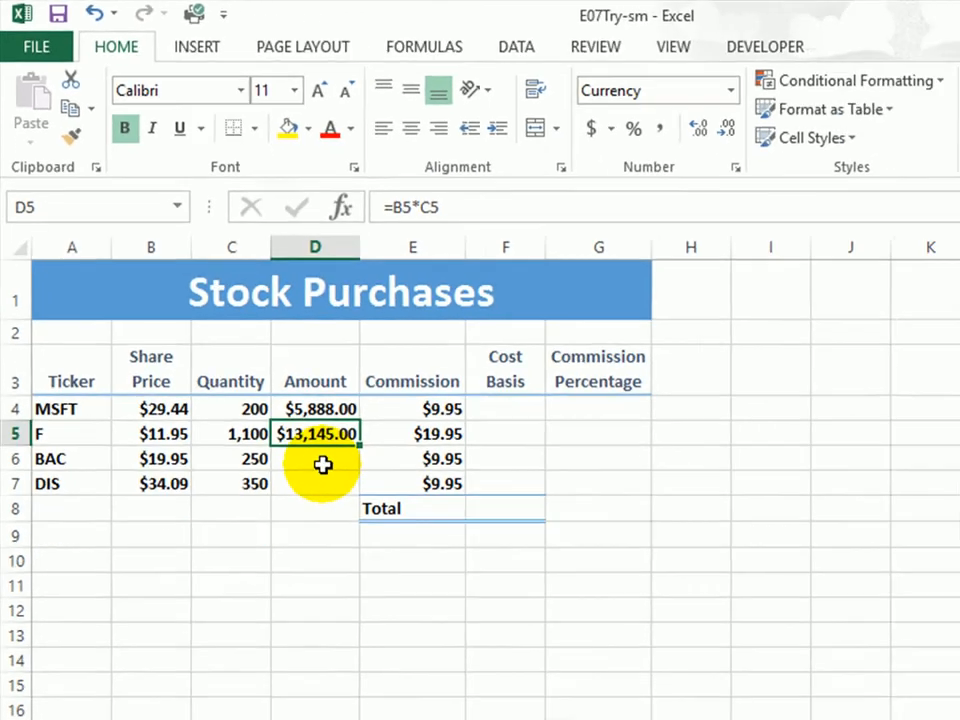
# Calculate the Amount for BAC in D6 with the formula =B6*C6, multiplying share price by quantity.
pyautogui.click(242, 349)
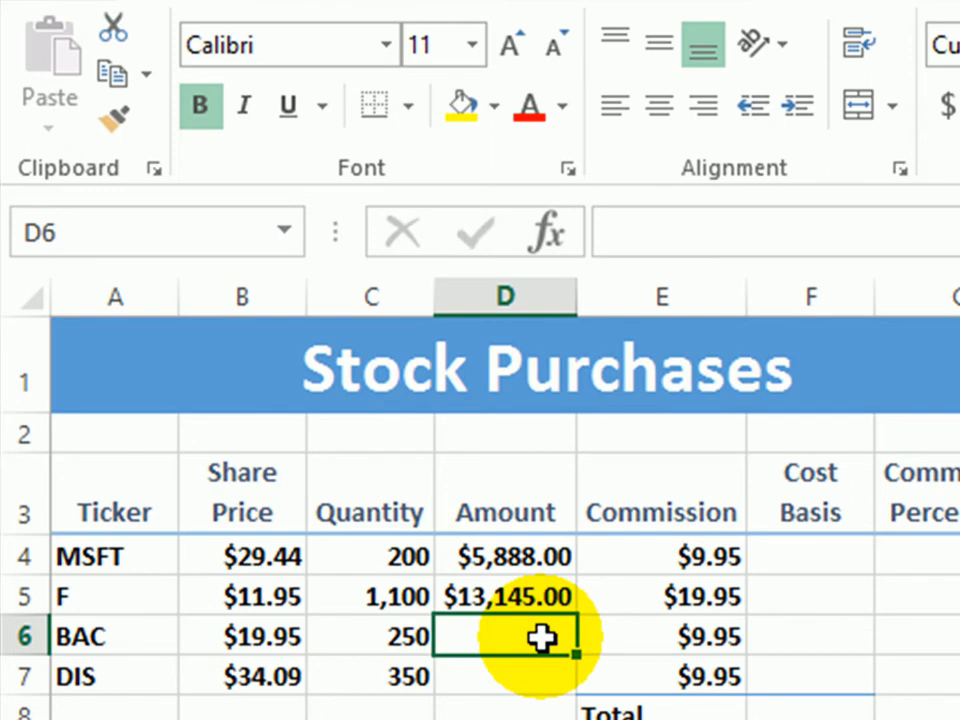
pyautogui.write('=')
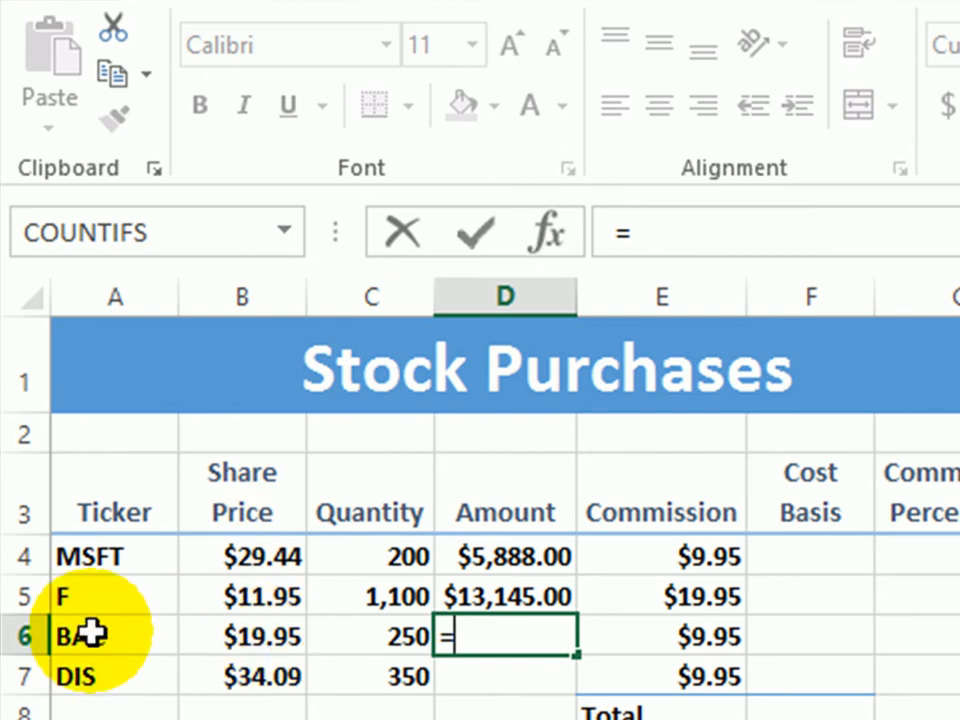
pyautogui.click(240, 636)
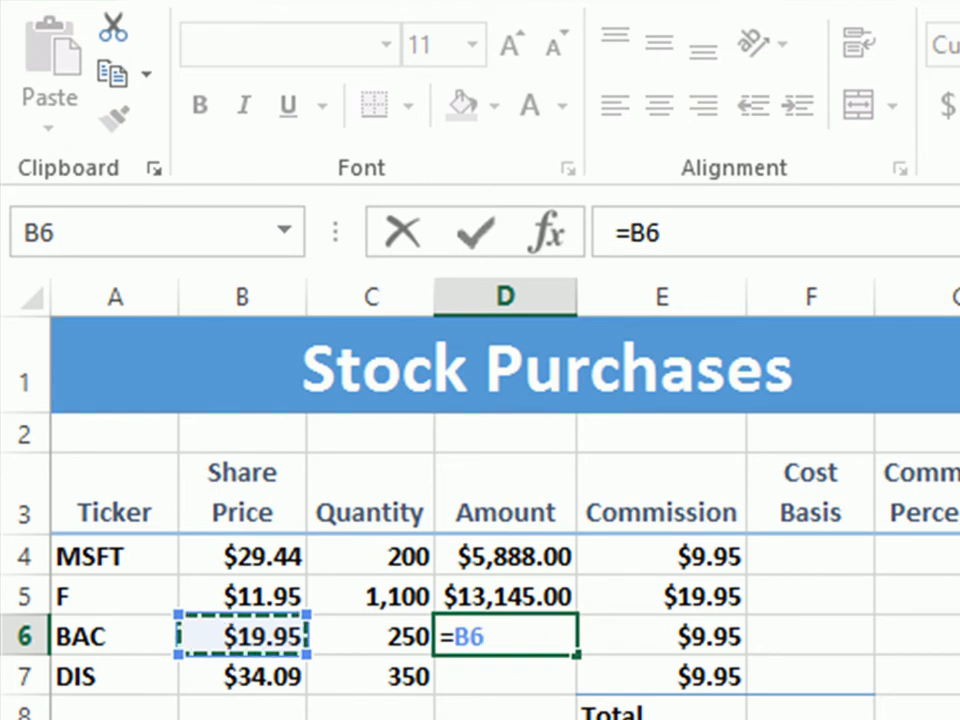
pyautogui.write('*')
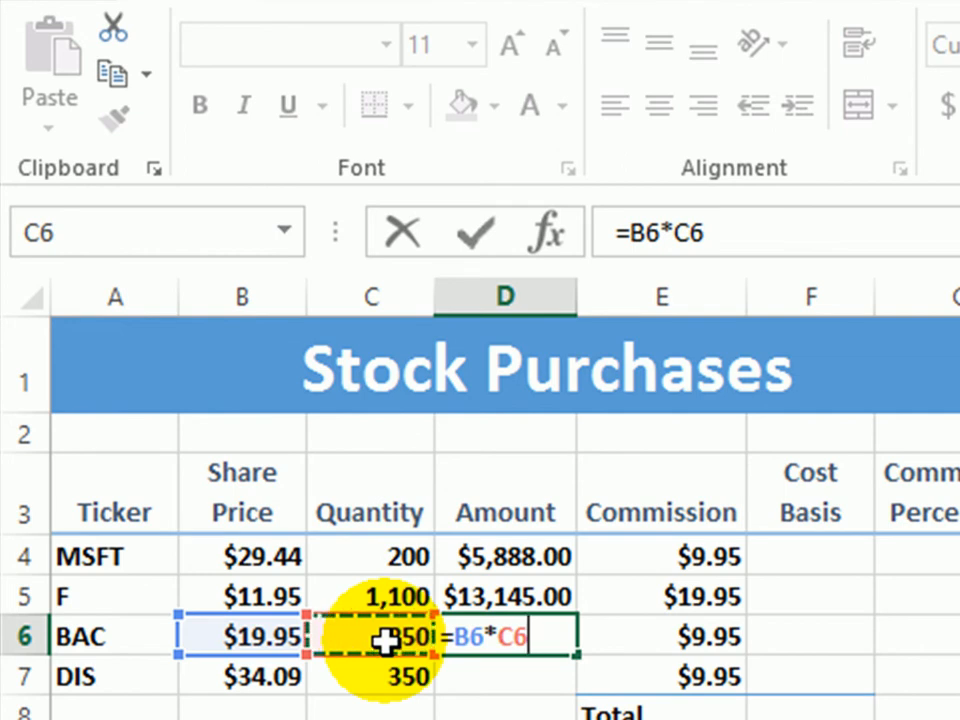
pyautogui.press('Return')
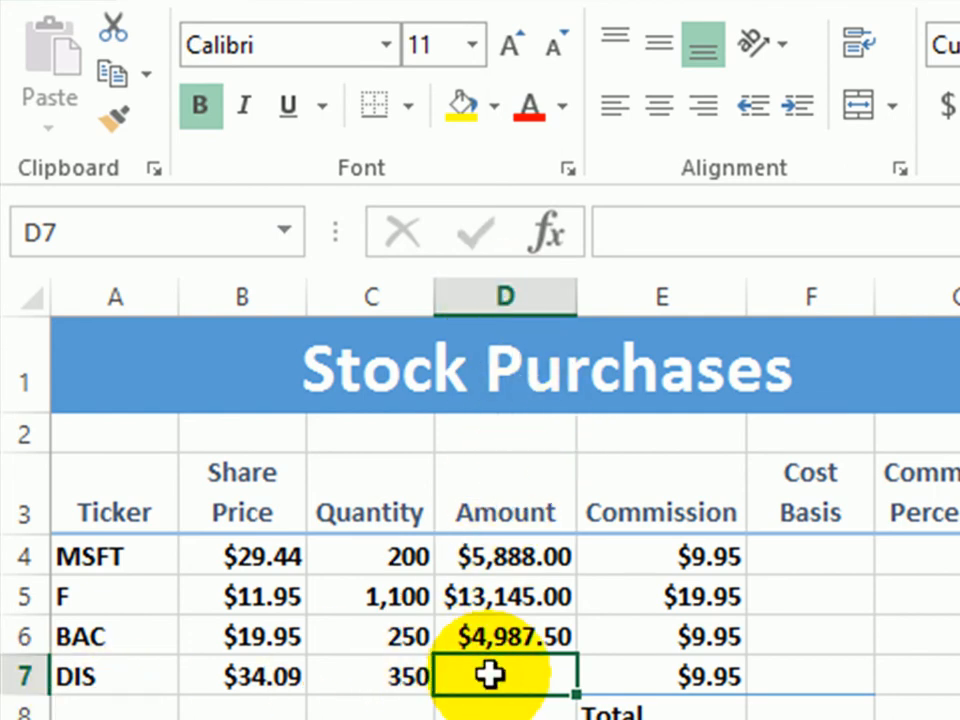
# Calculate the Amount for DIS in D7 with the formula =B7*C7, and check the formula in D4.
pyautogui.write('=')
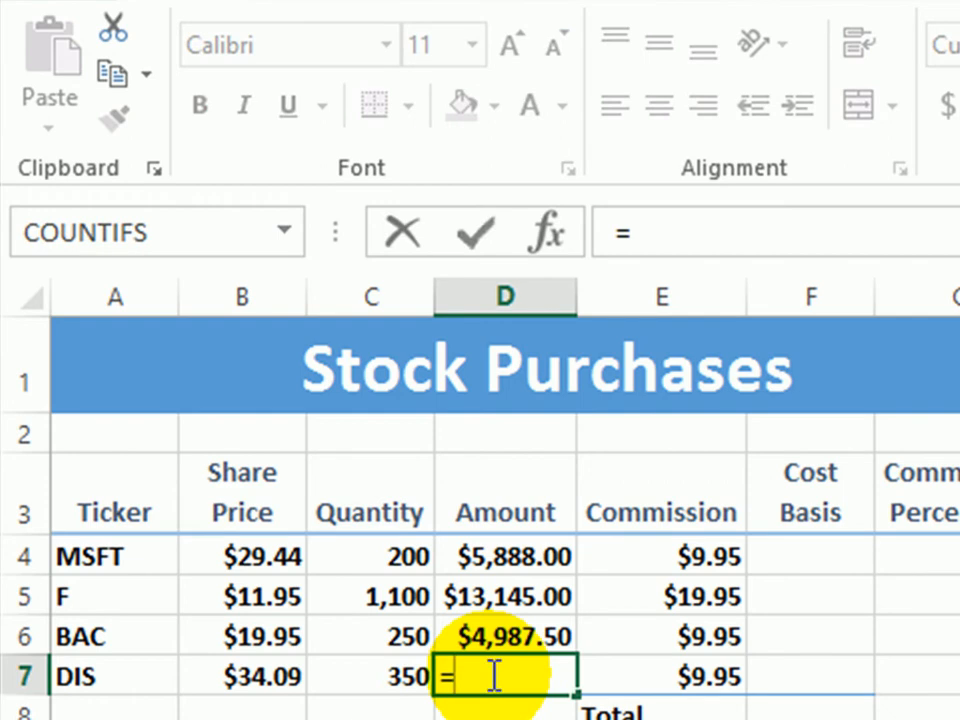
pyautogui.click(245, 678)
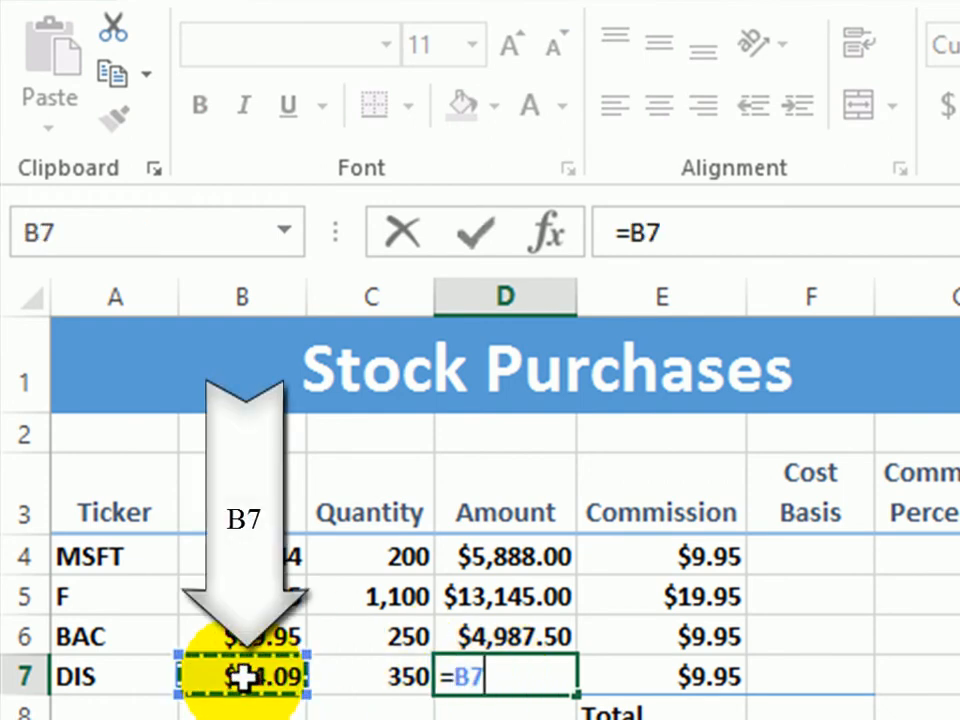
pyautogui.write('*')
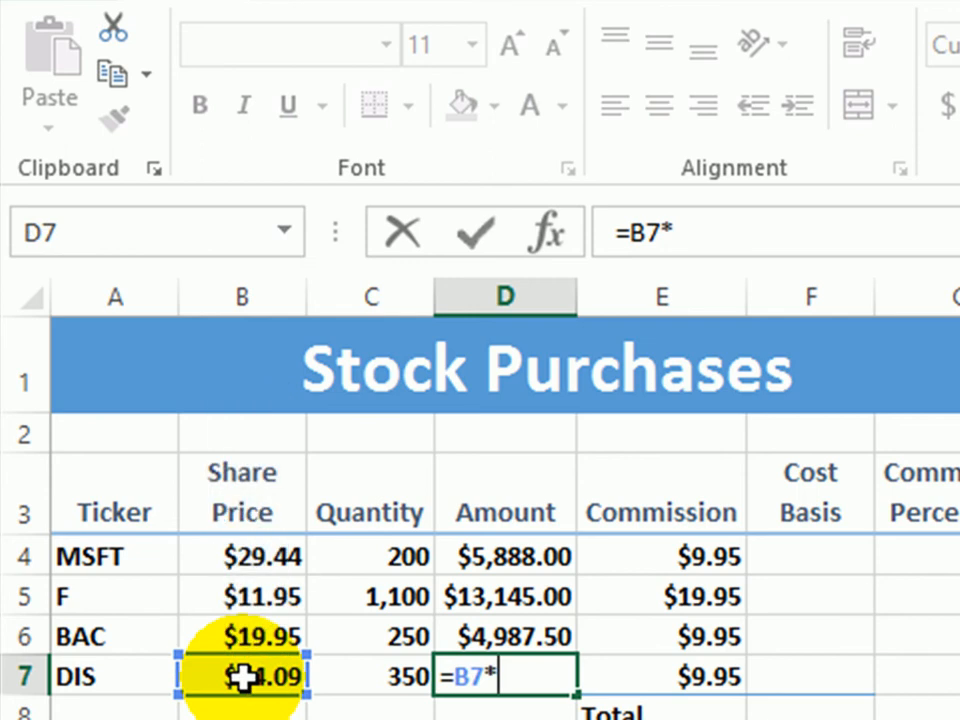
pyautogui.click(396, 680)
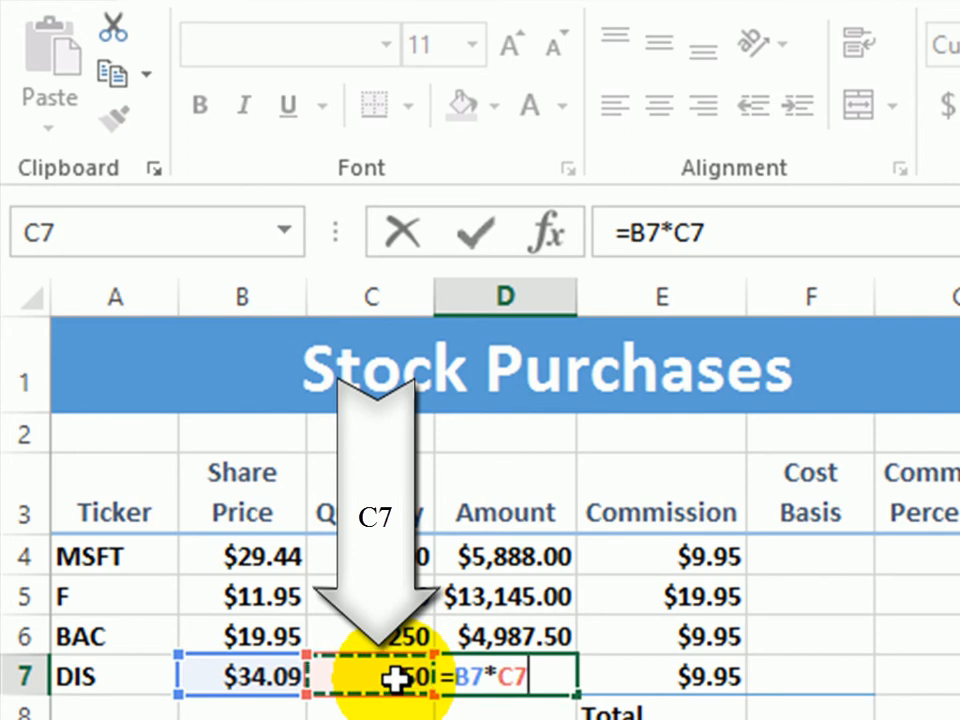
pyautogui.press('Return')
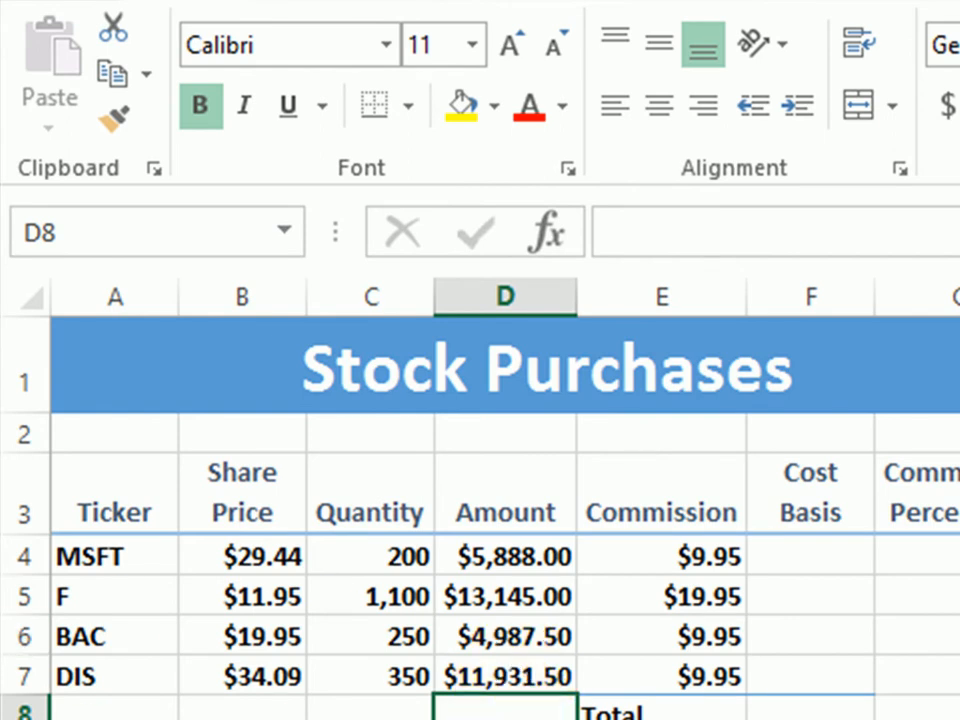
pyautogui.click(510, 563)
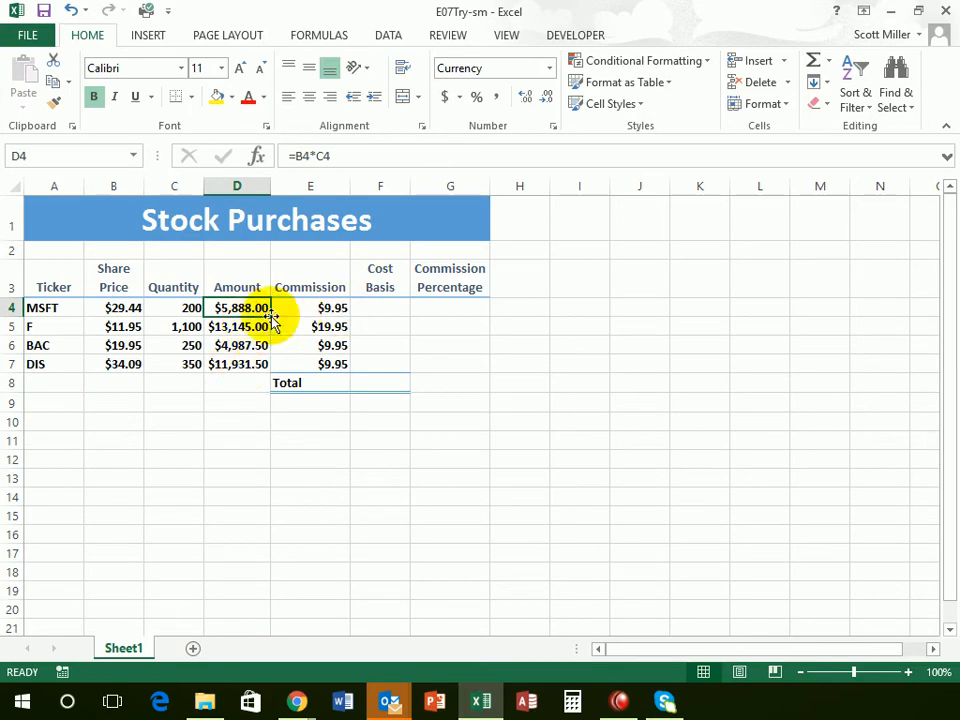
# Calculate the Cost Basis for MSFT in F4 by adding amount and commission with =D4+E4.
pyautogui.click(375, 309)
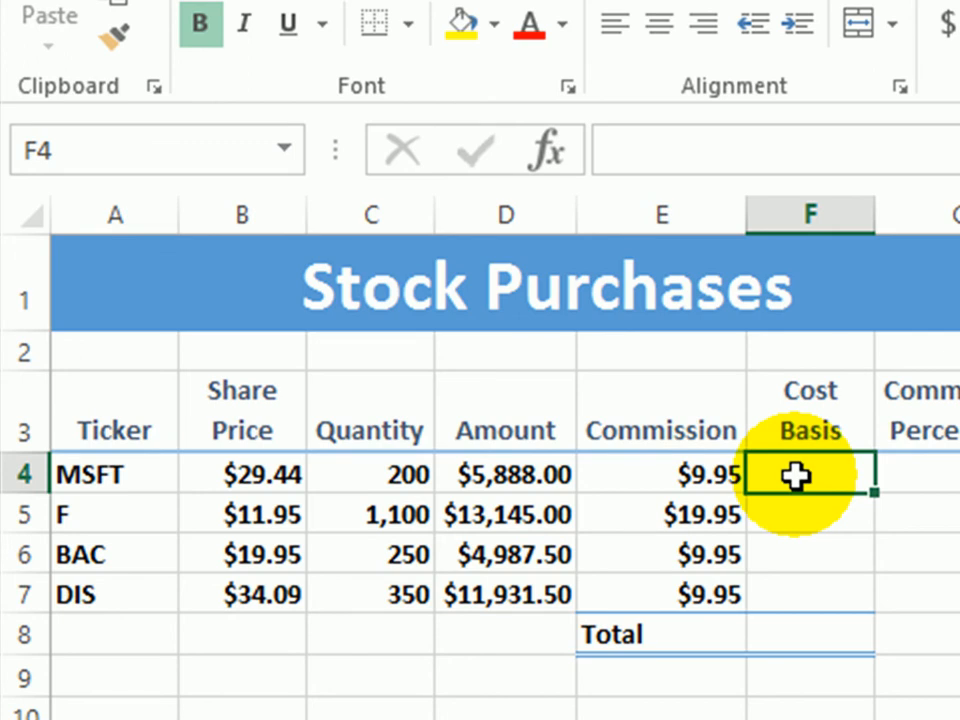
pyautogui.write('=')
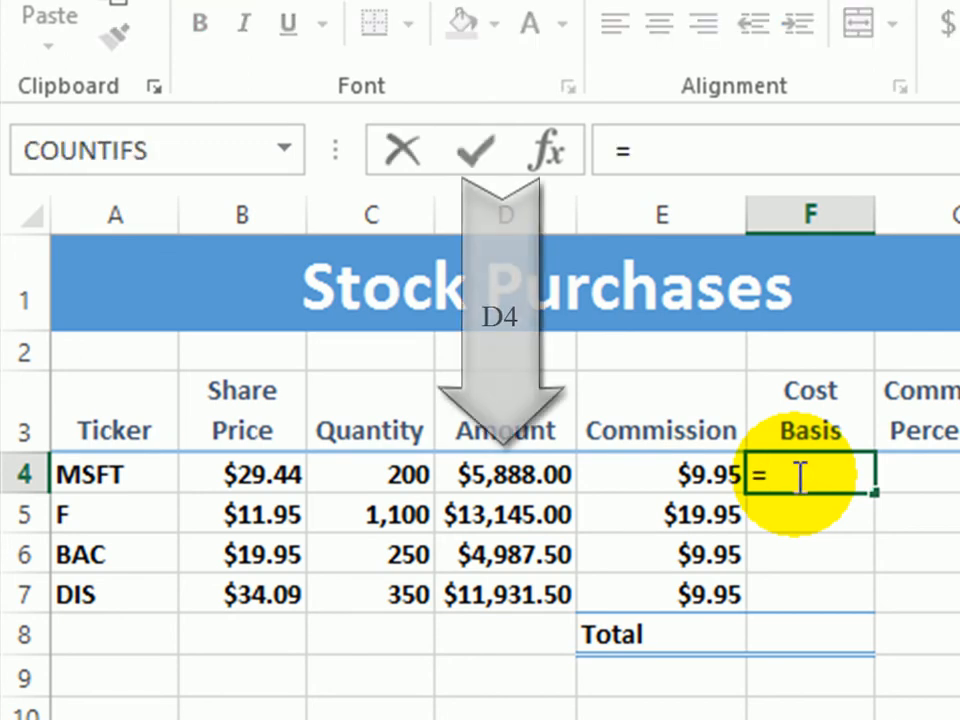
pyautogui.click(502, 478)
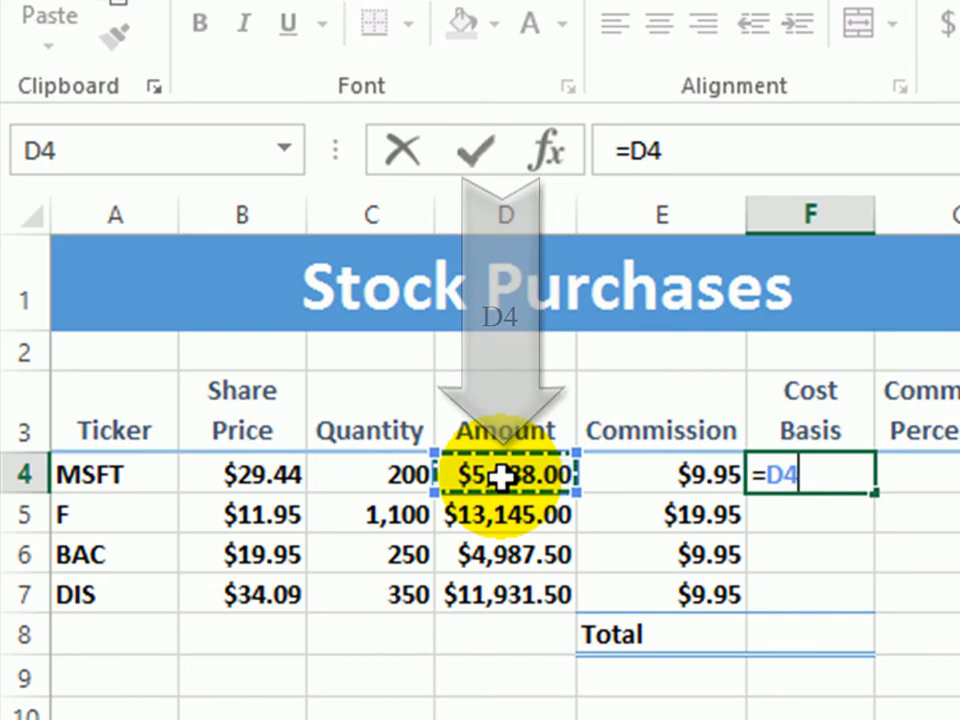
pyautogui.write('+')
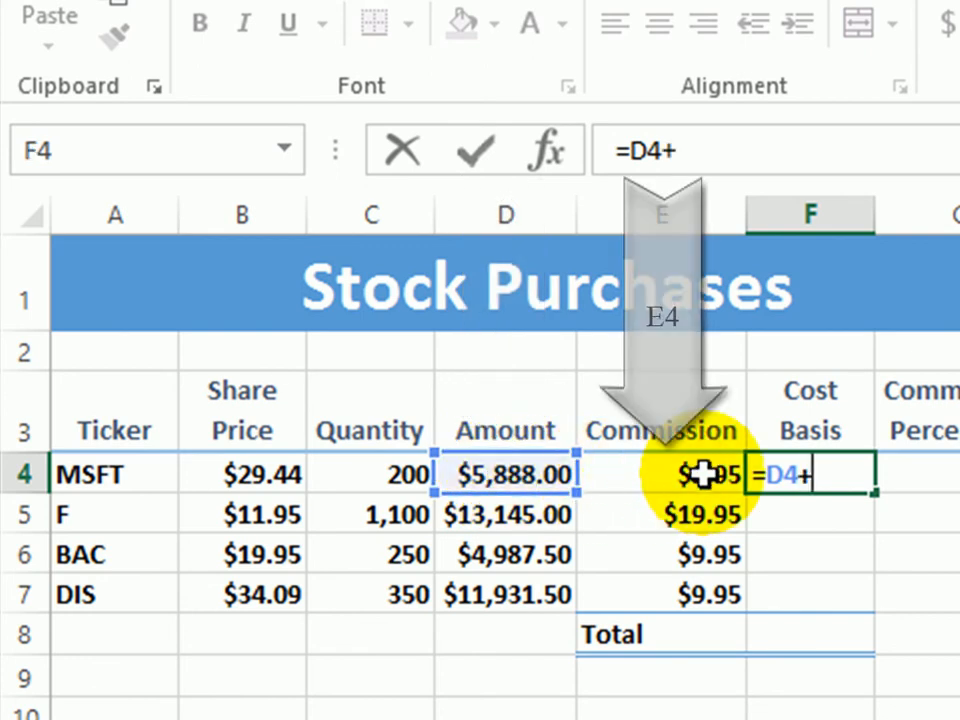
pyautogui.click(670, 476)
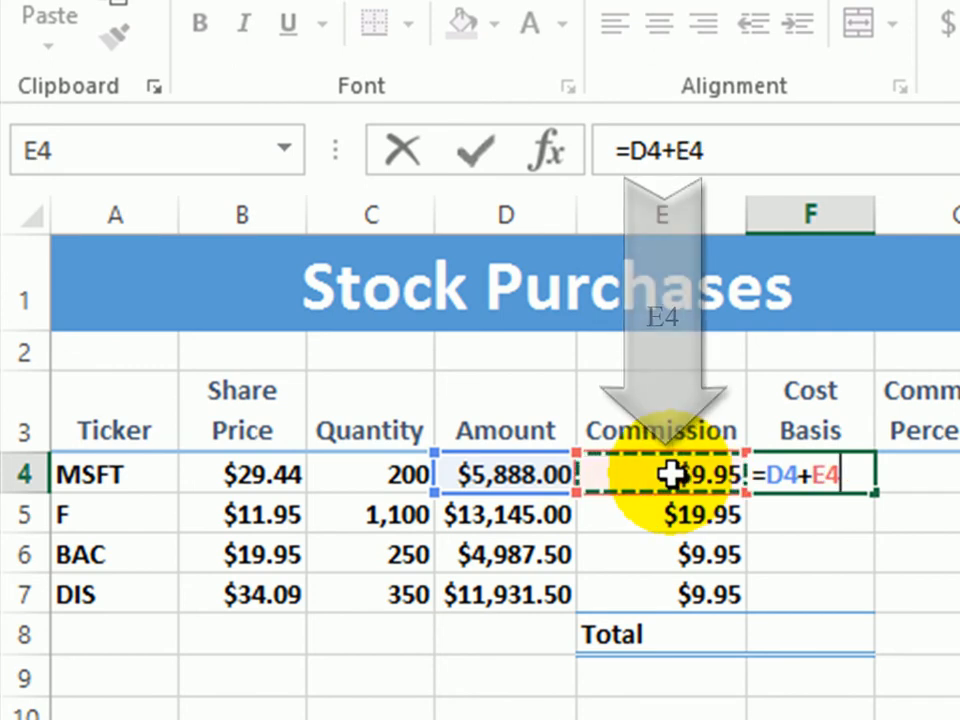
pyautogui.press('Return')
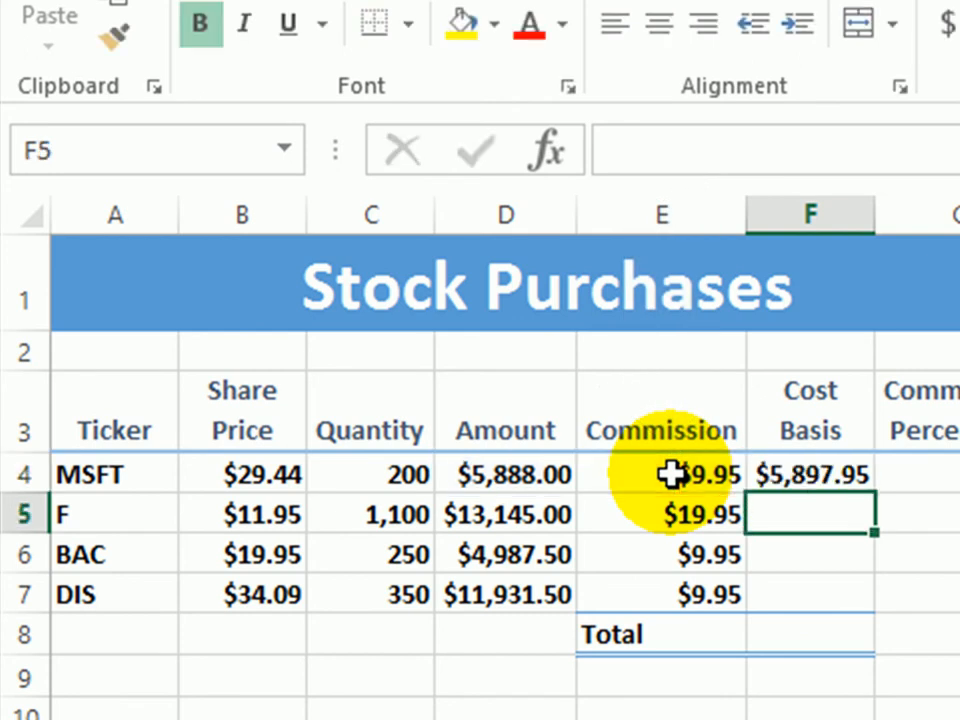
# Enter =D5+E5 in F5 to calculate the Cost Basis for F.
pyautogui.doubleClick(808, 517)
pyautogui.write('=')
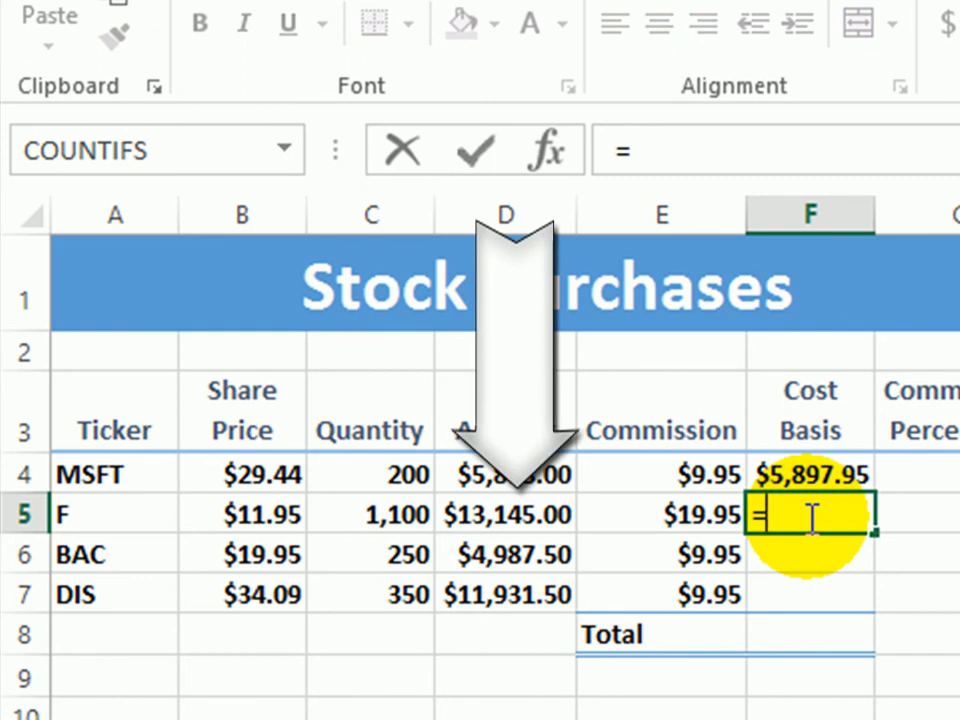
pyautogui.click(519, 517)
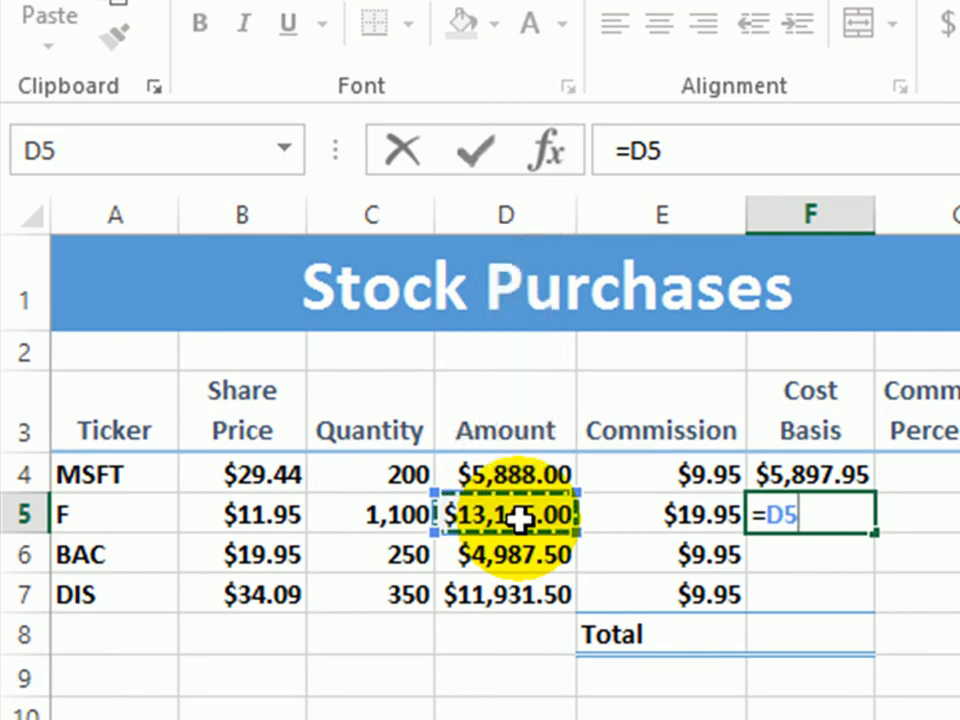
pyautogui.write('+')
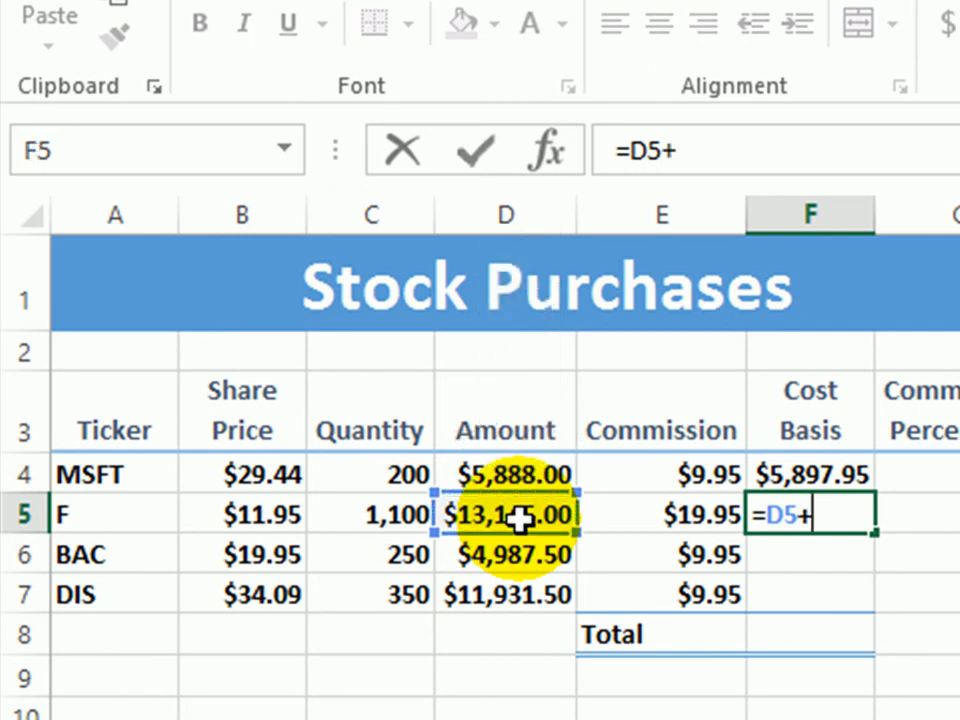
pyautogui.click(660, 514)
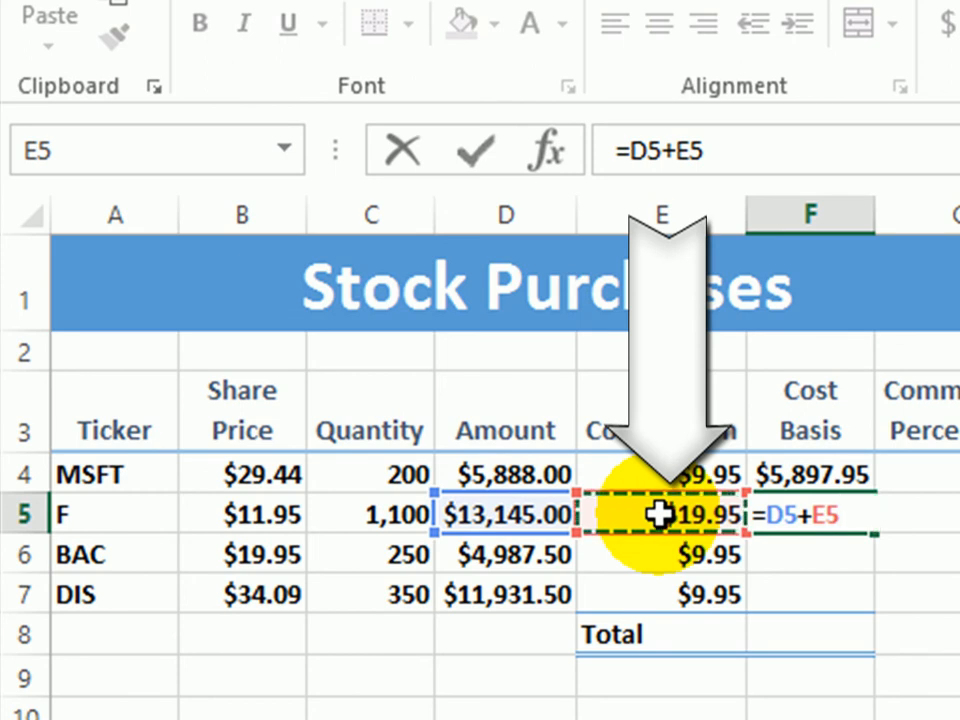
pyautogui.press('Return')
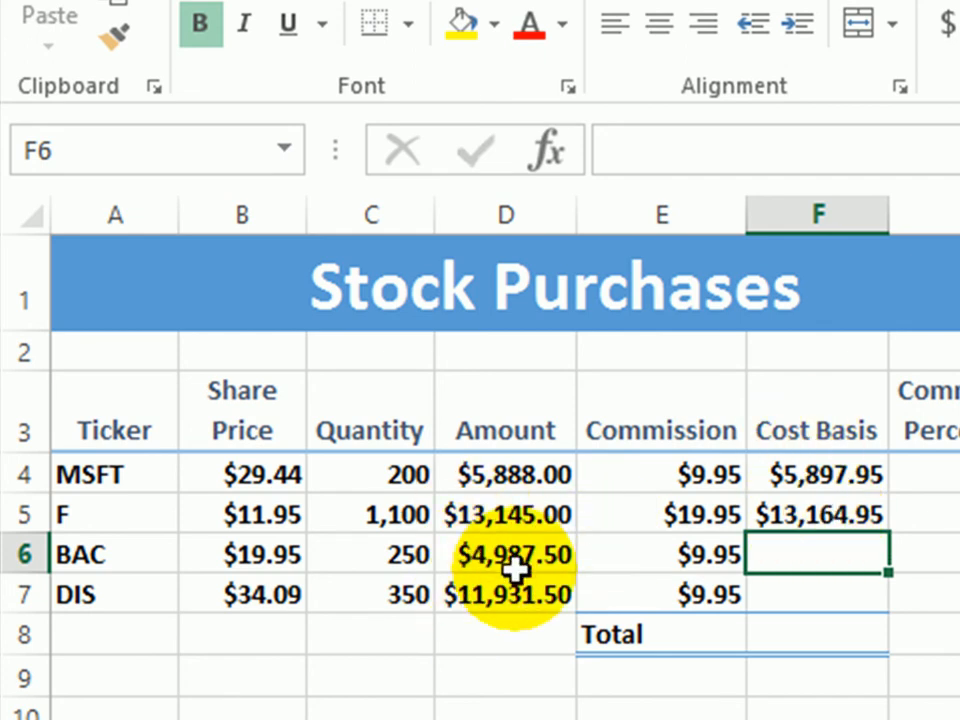
# Fill the Cost Basis formula from F5 down to F7 and check the copied formulas in F6 and F7.
pyautogui.click(830, 515)
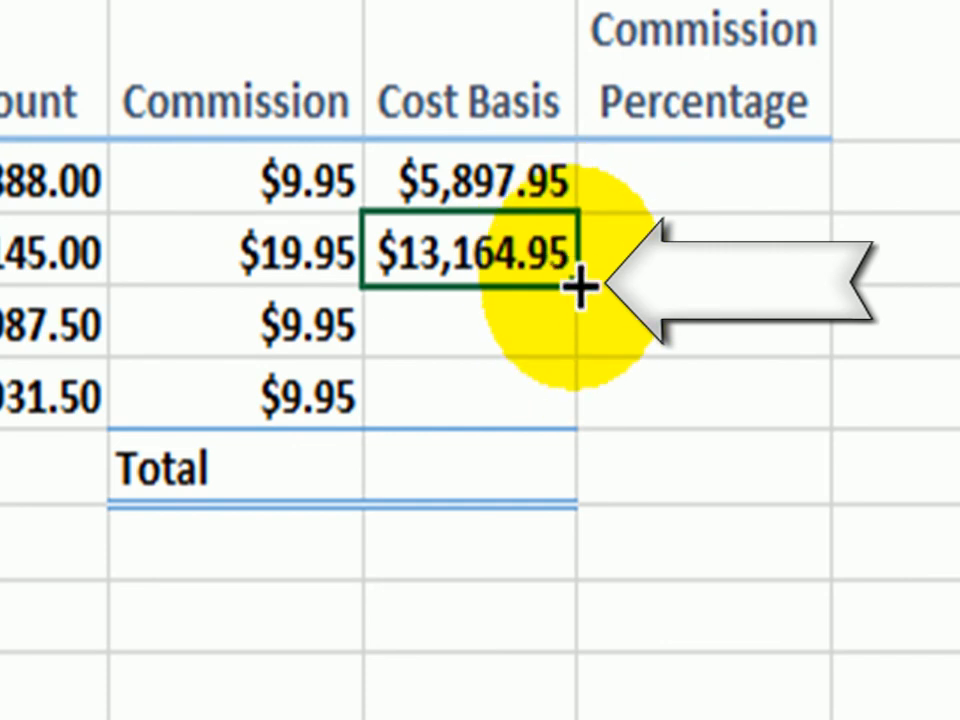
pyautogui.moveTo(578, 287); pyautogui.dragTo(582, 418)
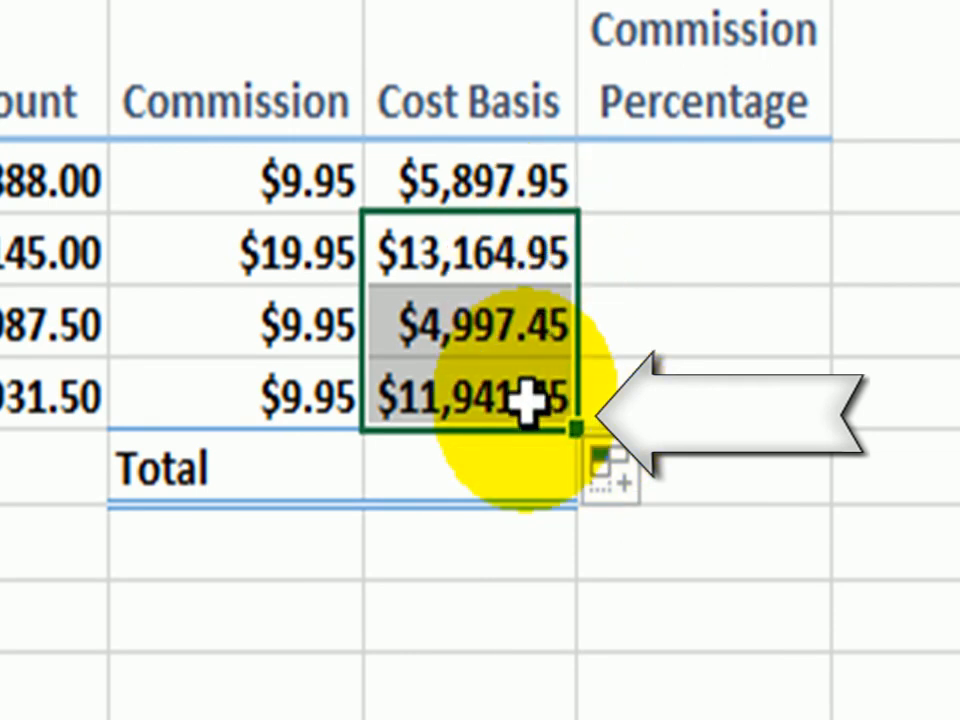
pyautogui.click(433, 258)
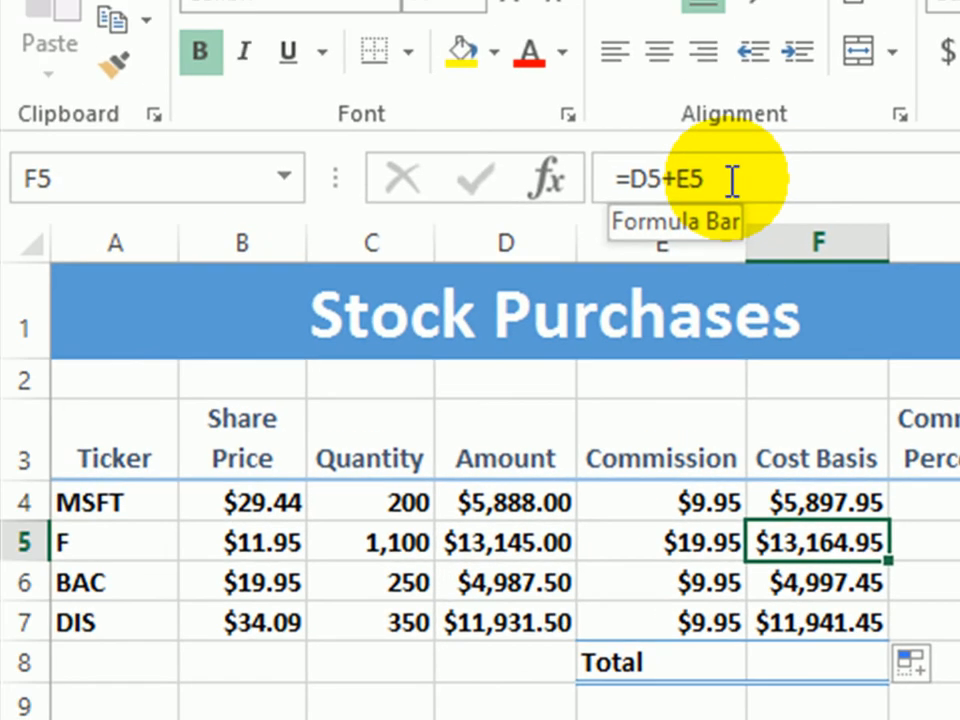
pyautogui.click(797, 579)
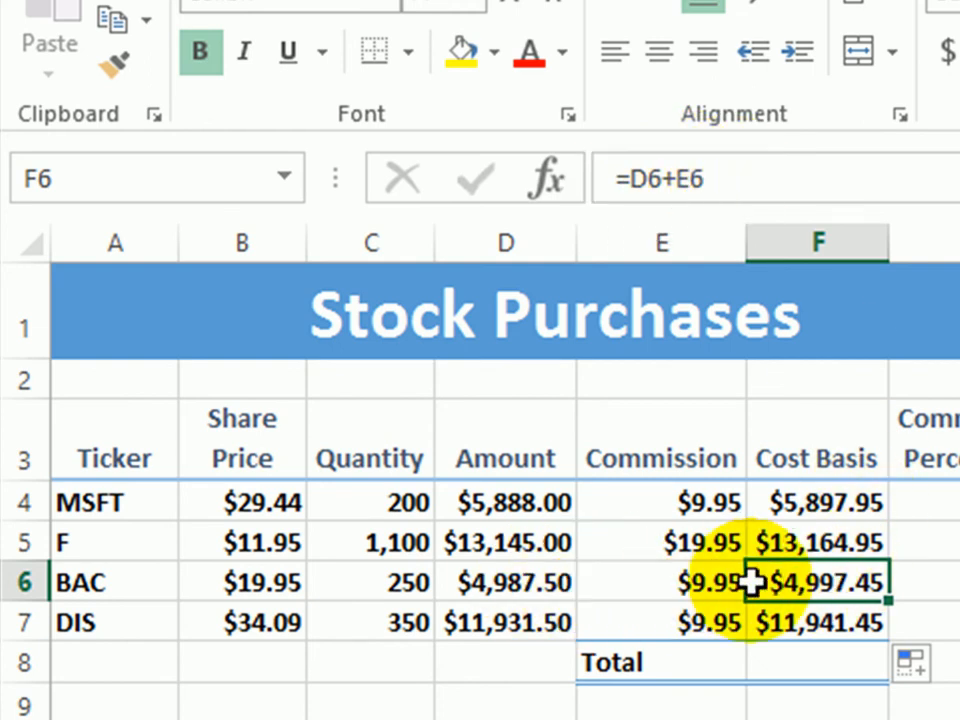
pyautogui.click(815, 622)
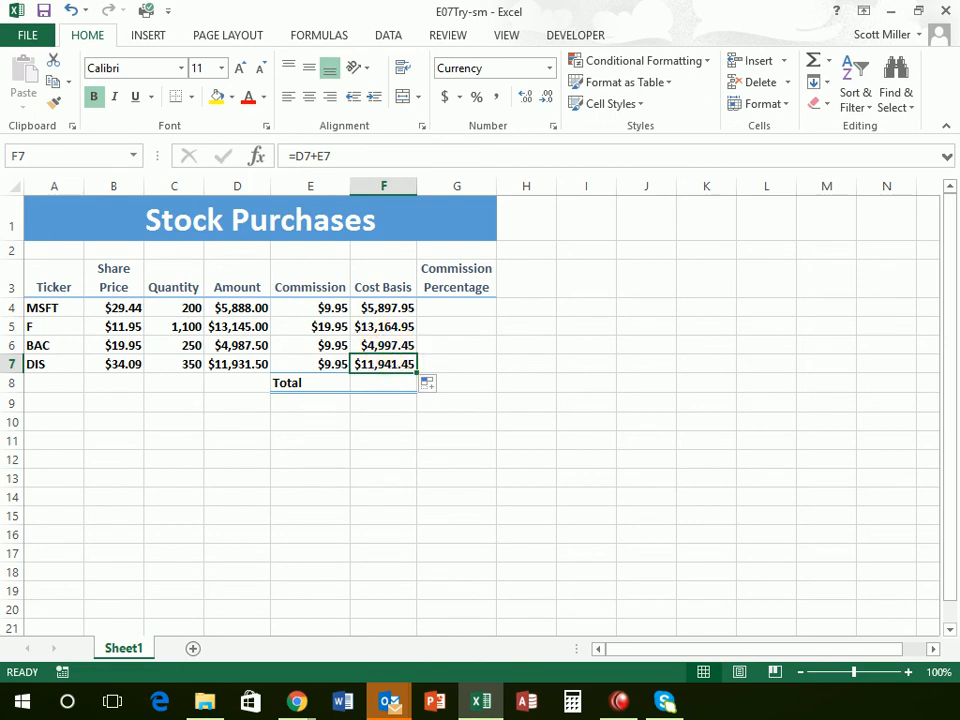
# Calculate the Commission Percentage for MSFT in G4 by dividing commission by cost basis with =E4/F4.
pyautogui.click(471, 310)
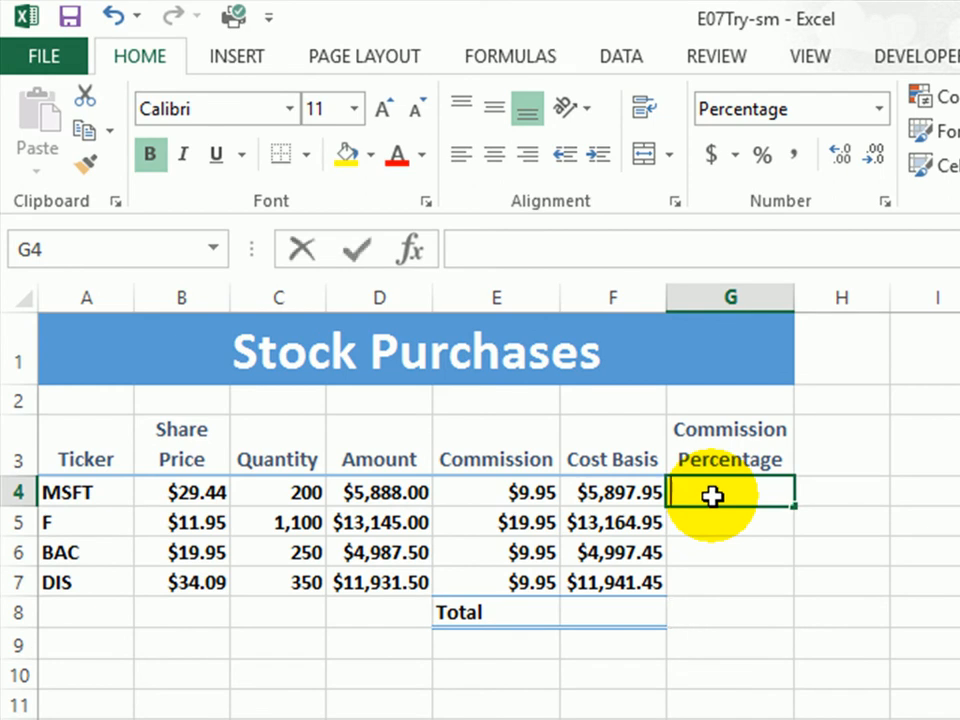
pyautogui.write('=')
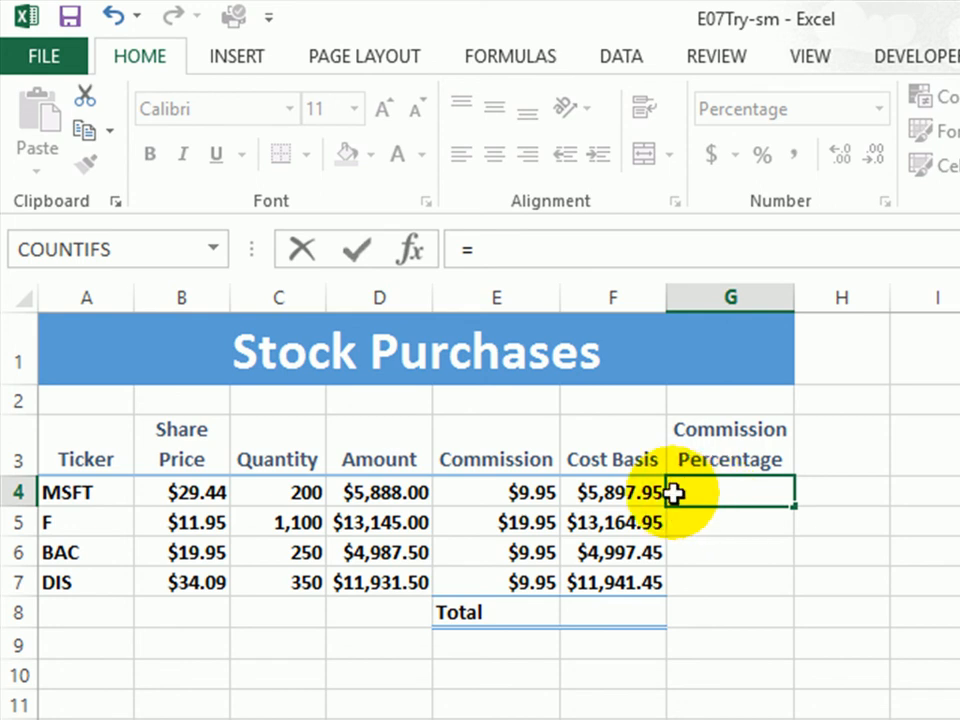
pyautogui.click(517, 492)
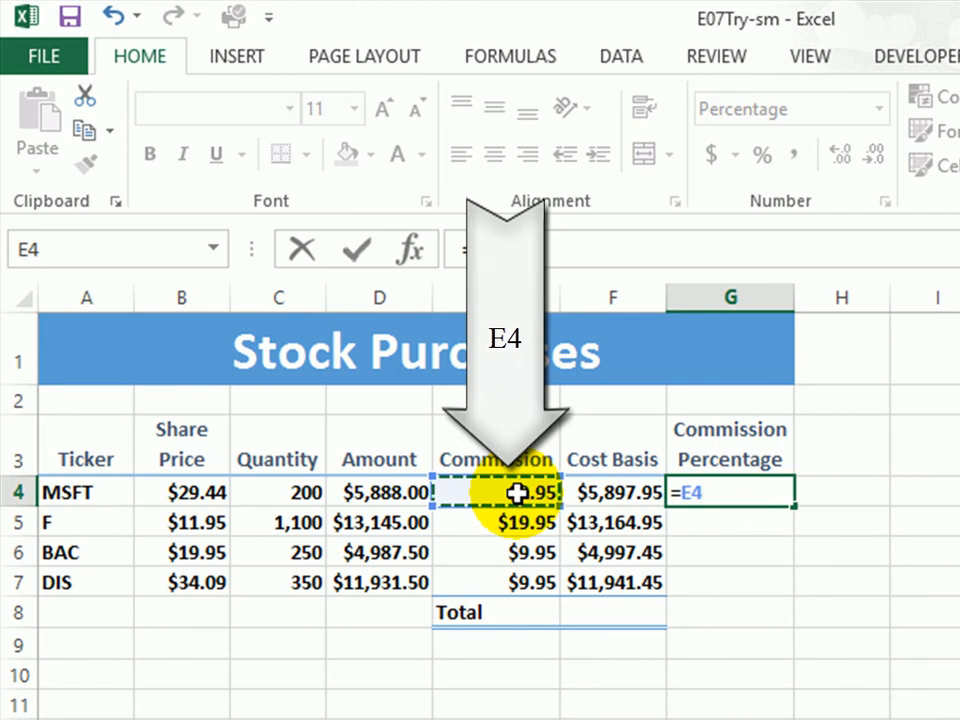
pyautogui.write('/')
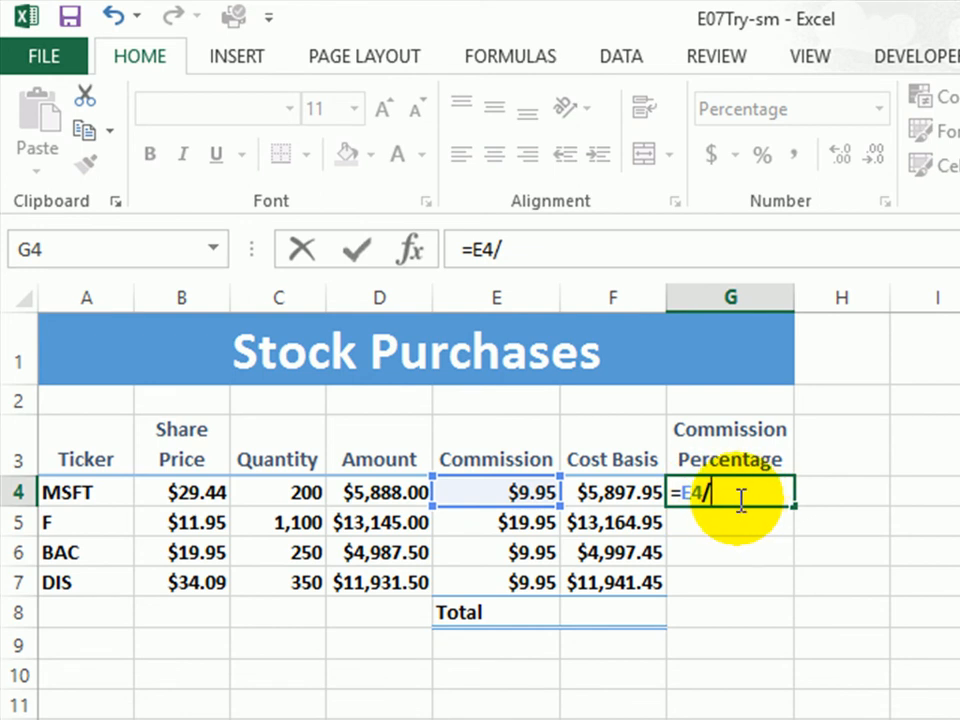
pyautogui.click(630, 492)
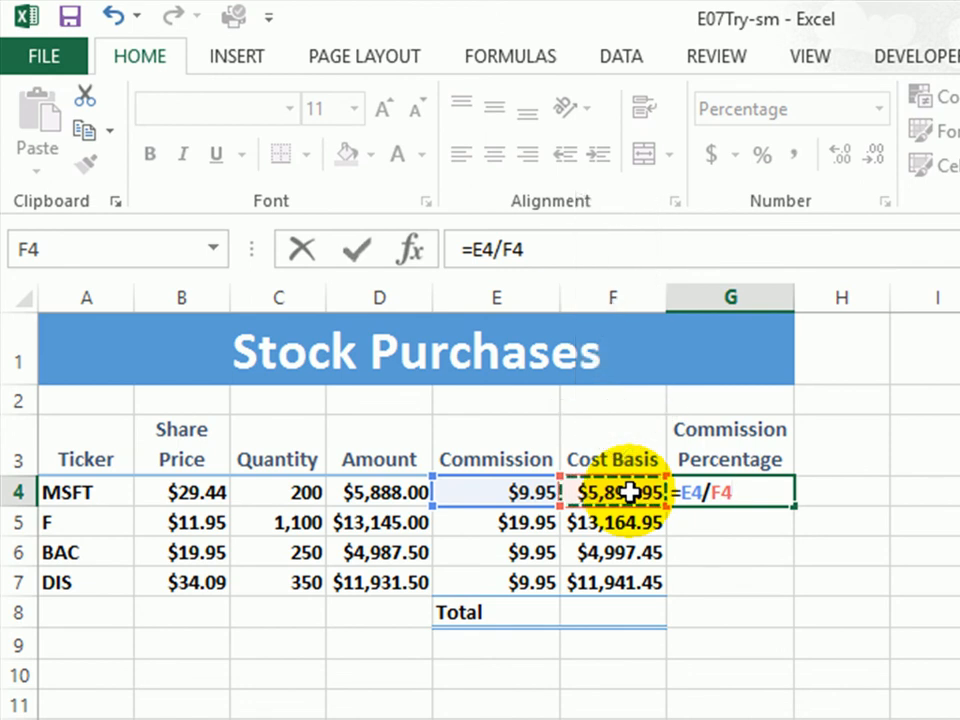
pyautogui.press('Return')
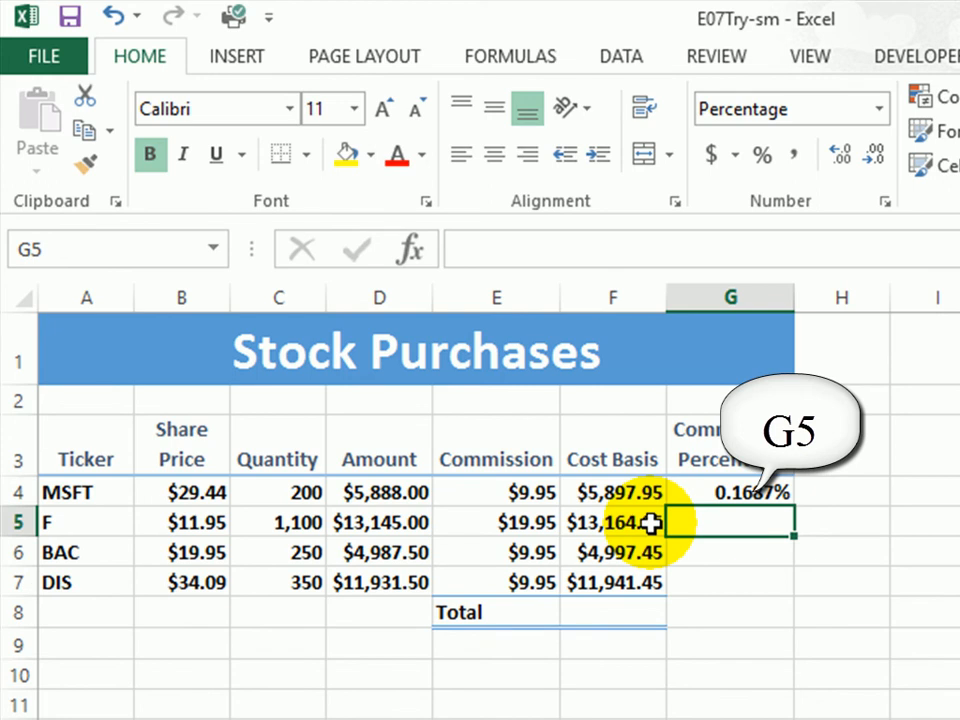
# Enter =E5/F5 in G5 to calculate the Commission Percentage for F, and check the formula.
pyautogui.write('=')
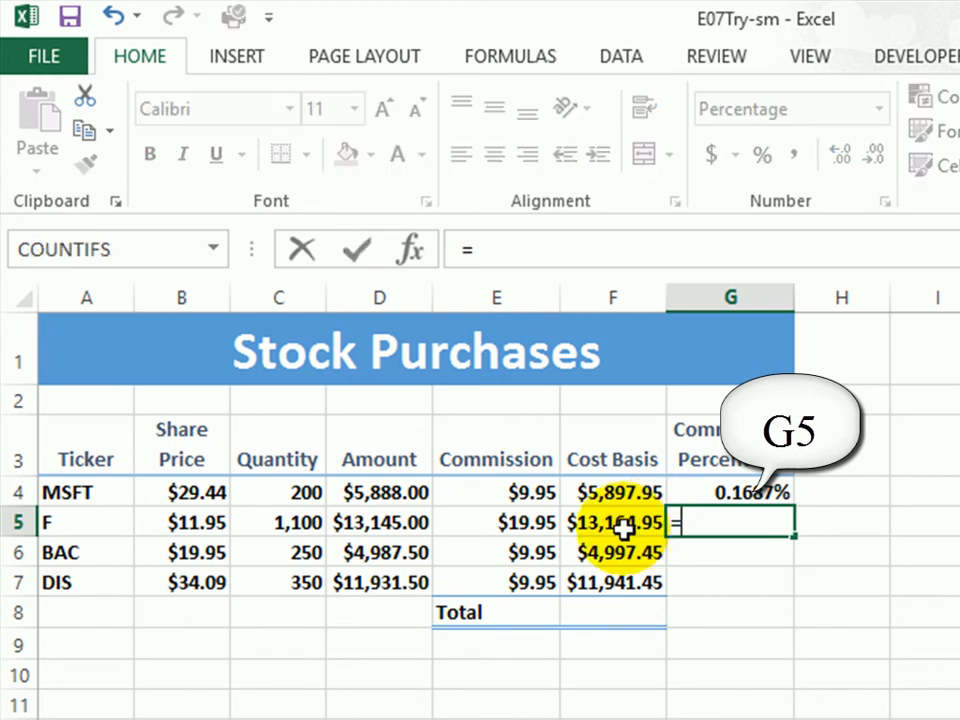
pyautogui.click(516, 522)
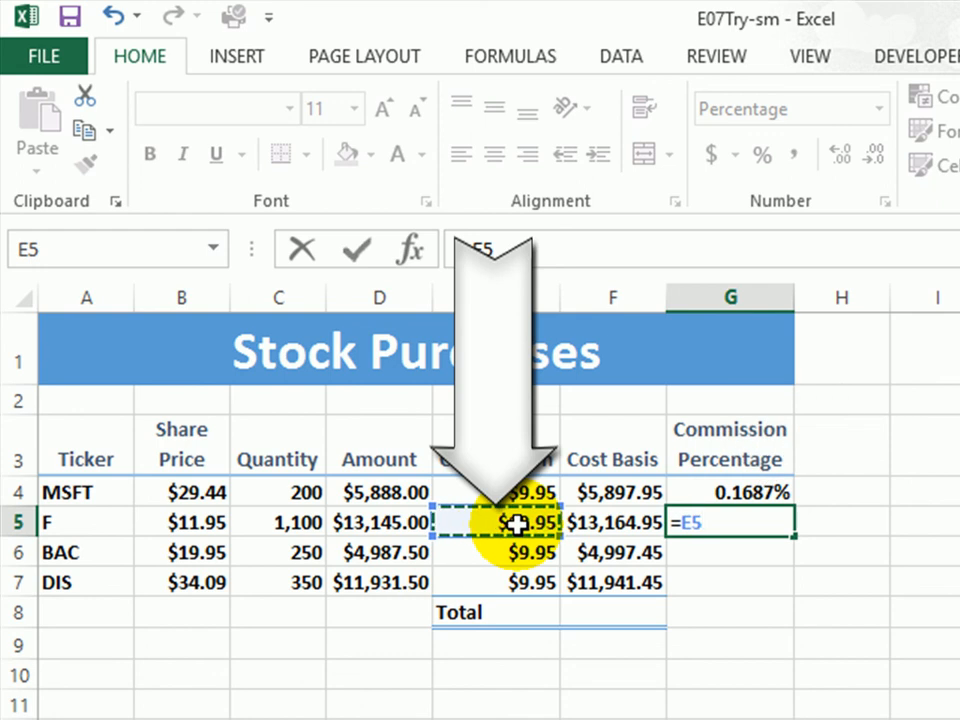
pyautogui.write('/')
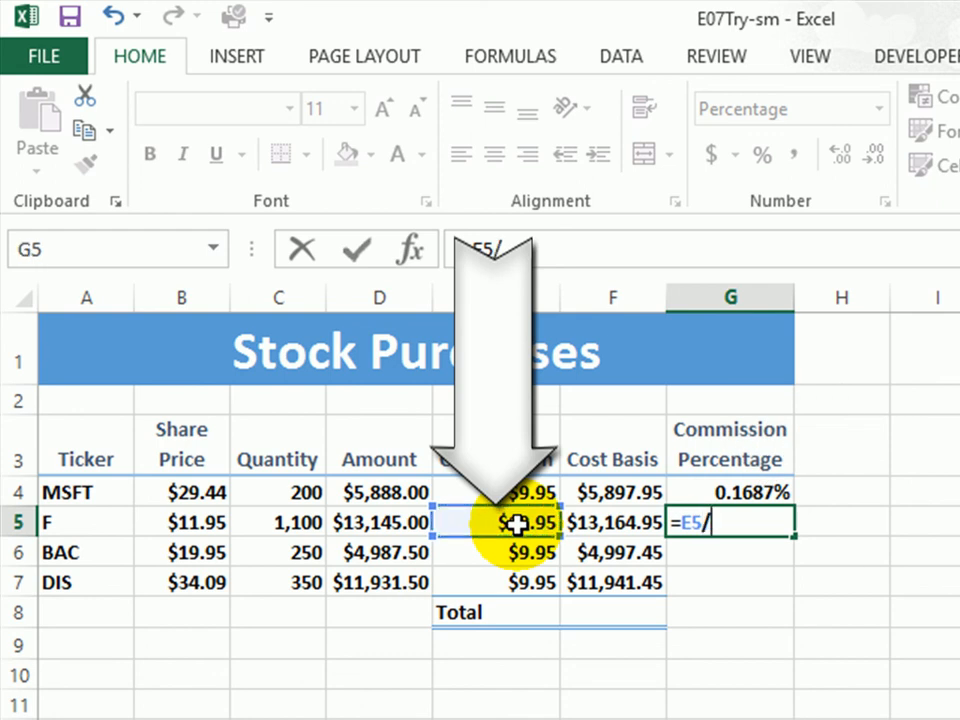
pyautogui.click(604, 528)
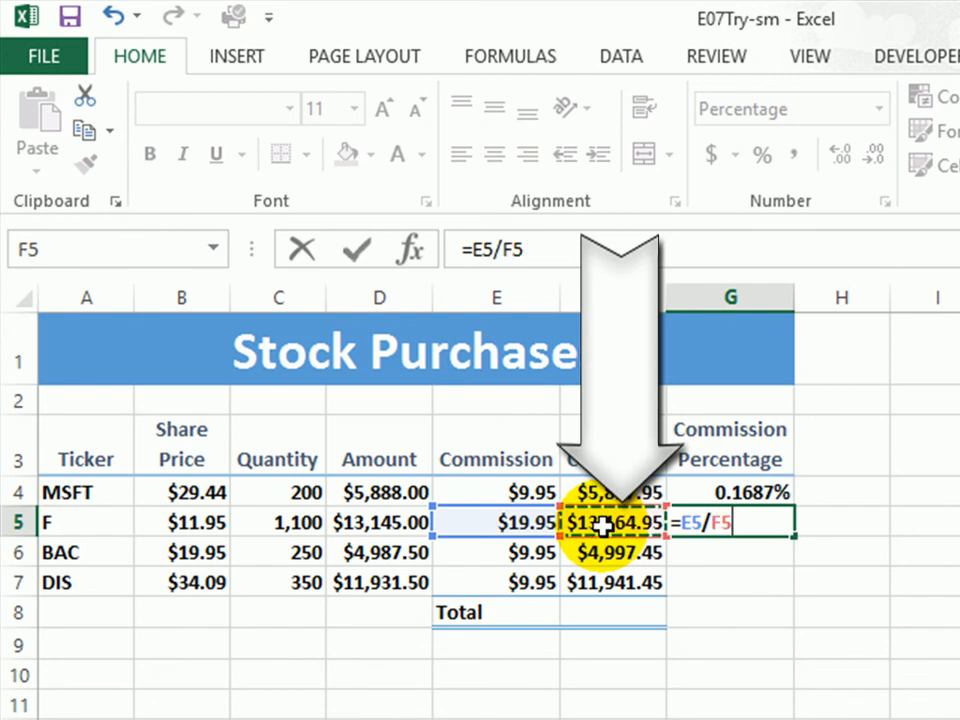
pyautogui.press('Return')
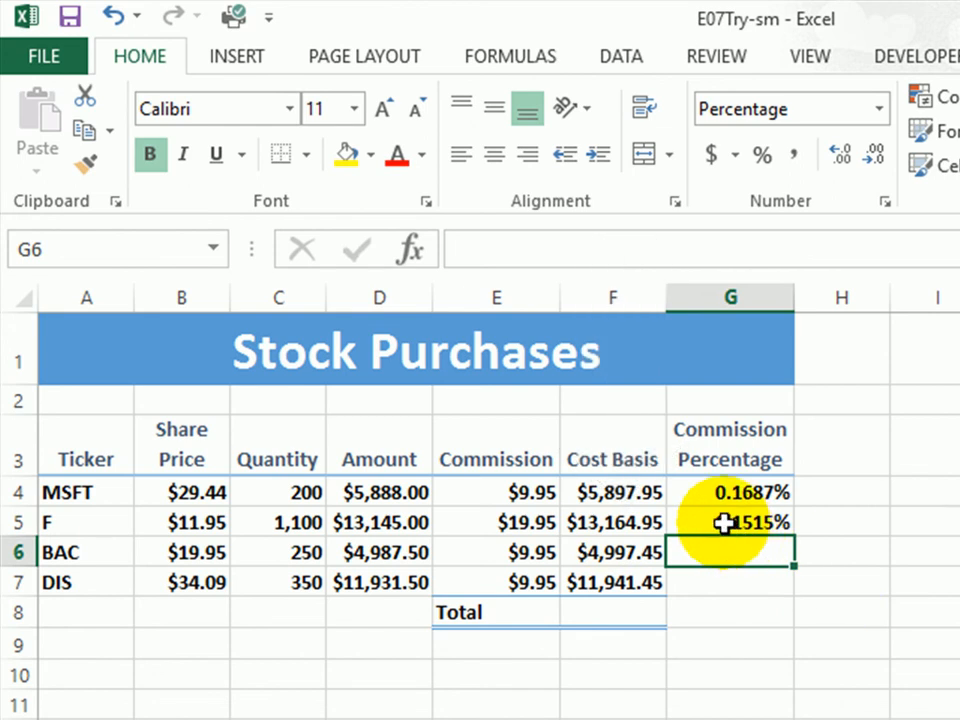
pyautogui.click(723, 522)
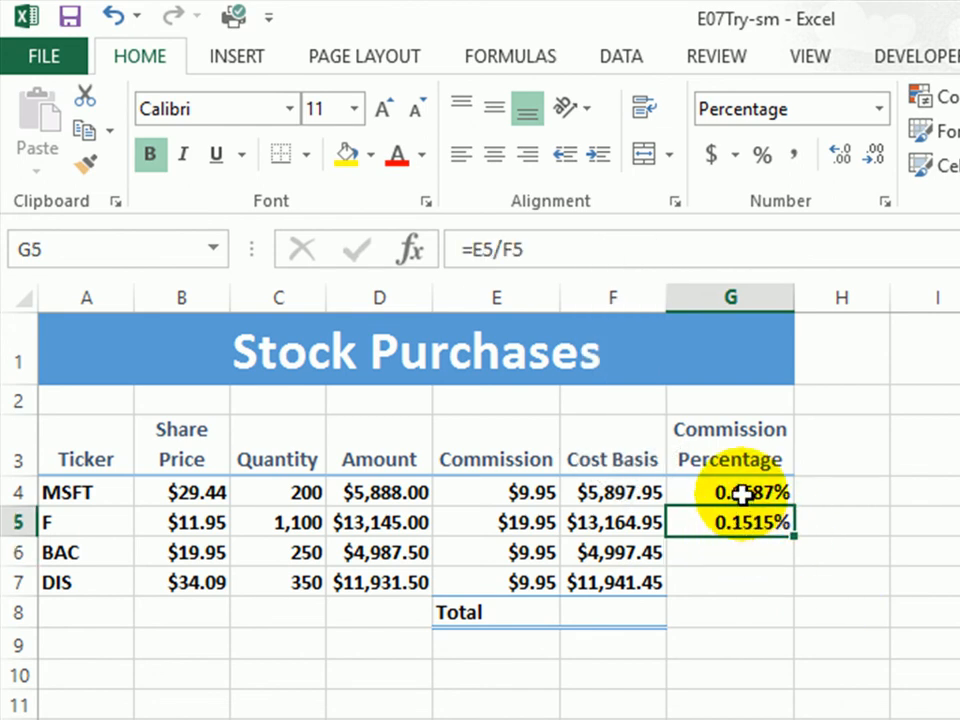
# Reduce the MSFT Commission Percentage in G4 to two decimal places.
pyautogui.click(740, 492)
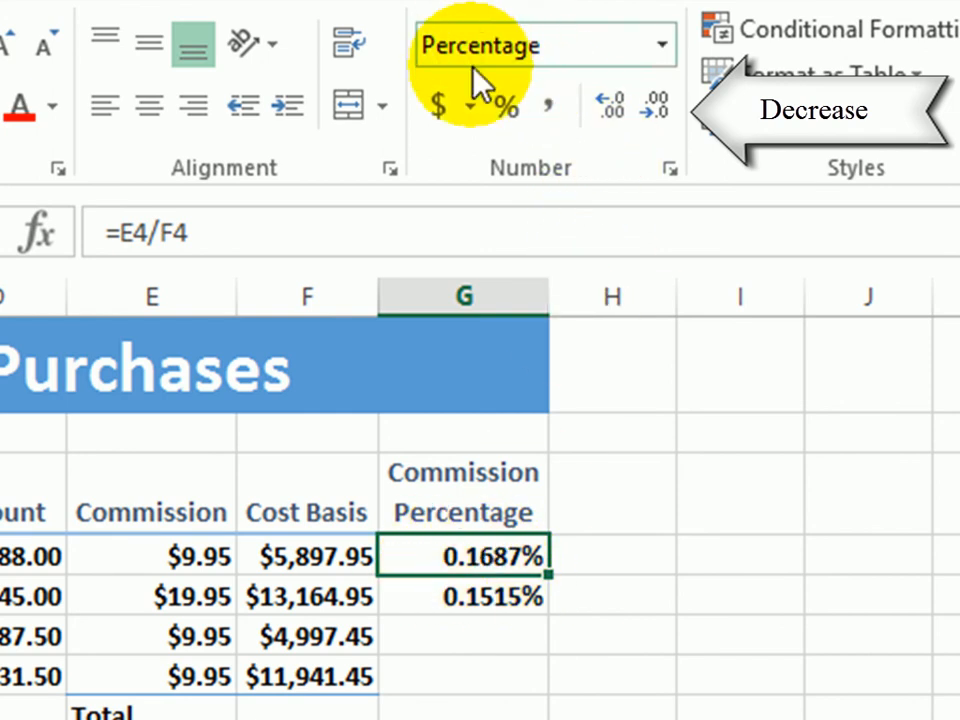
pyautogui.click(656, 110)
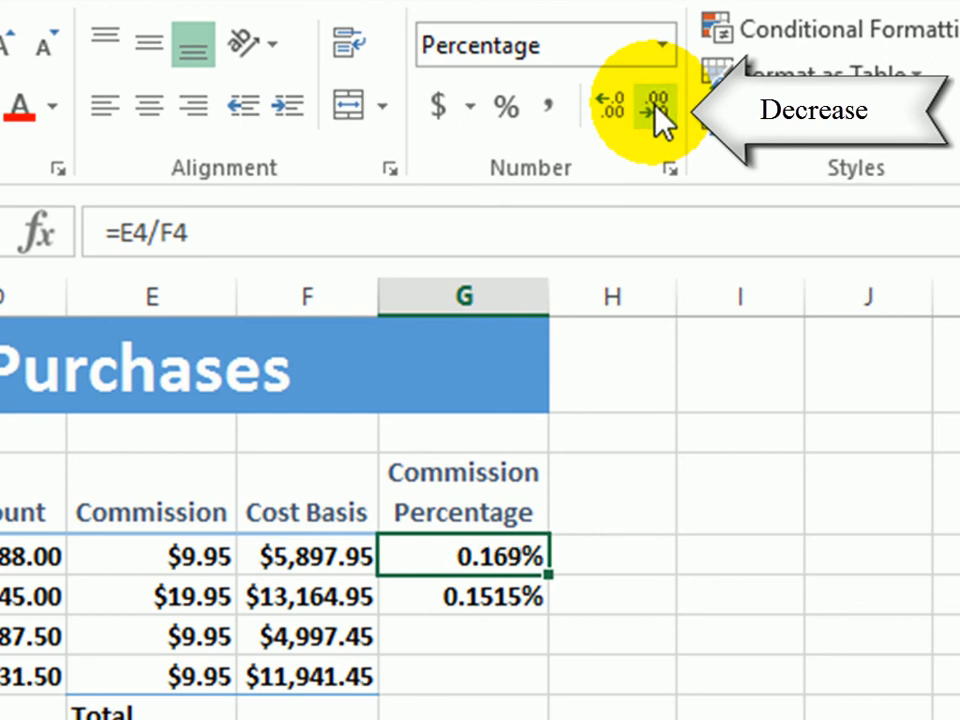
pyautogui.click(656, 110)
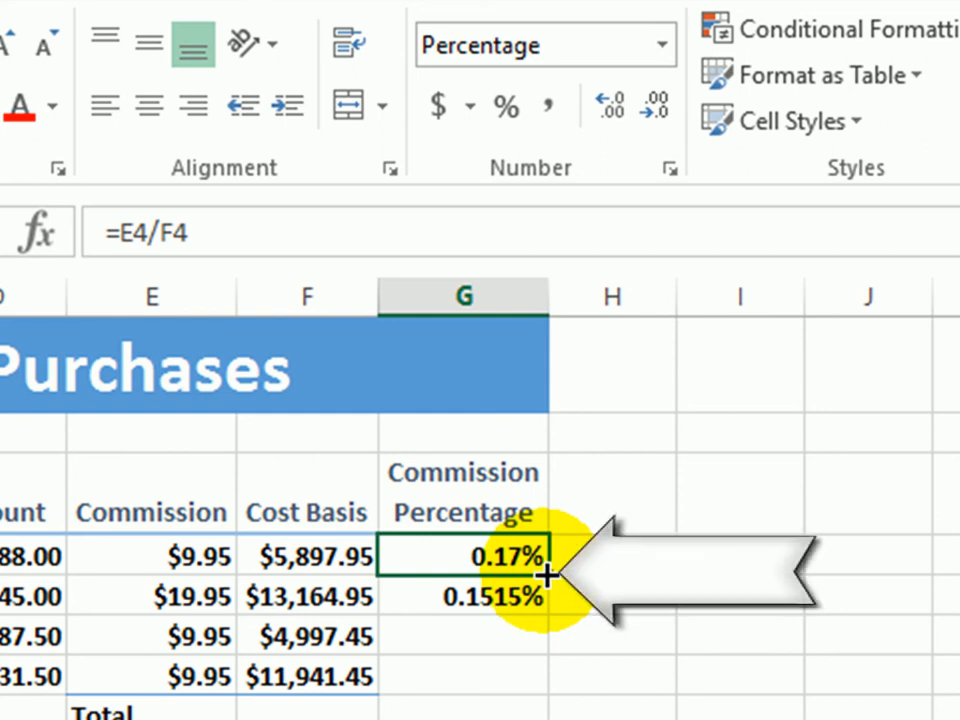
# Fill the Commission Percentage formula from G4 down to G7 and check the copied formula in G7.
pyautogui.moveTo(548, 606); pyautogui.dragTo(543, 688)
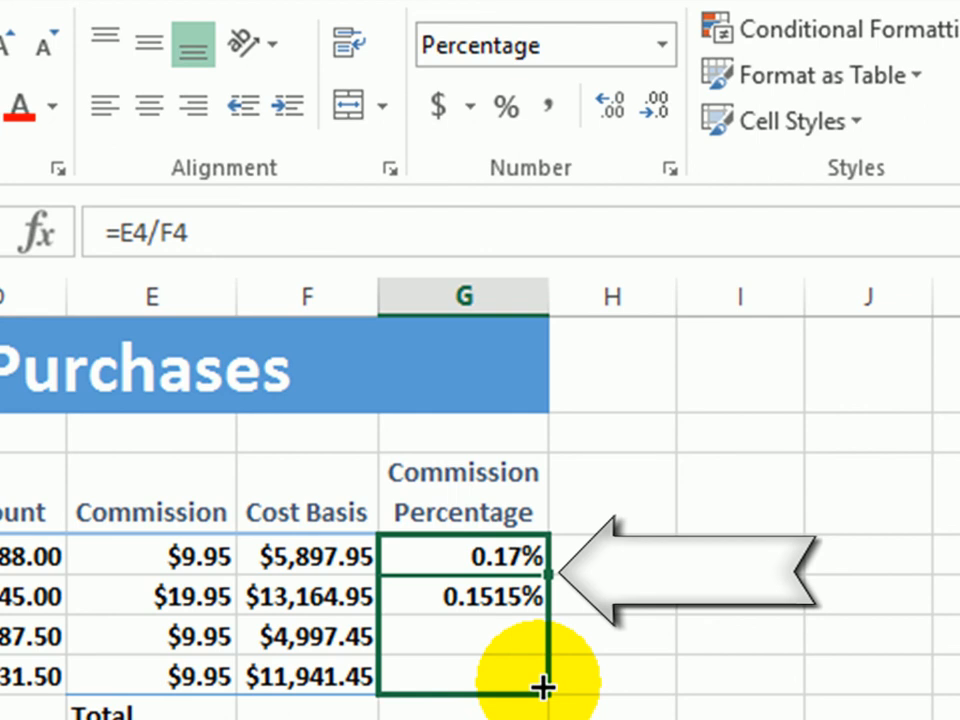
pyautogui.moveTo(543, 688); pyautogui.dragTo(538, 684)
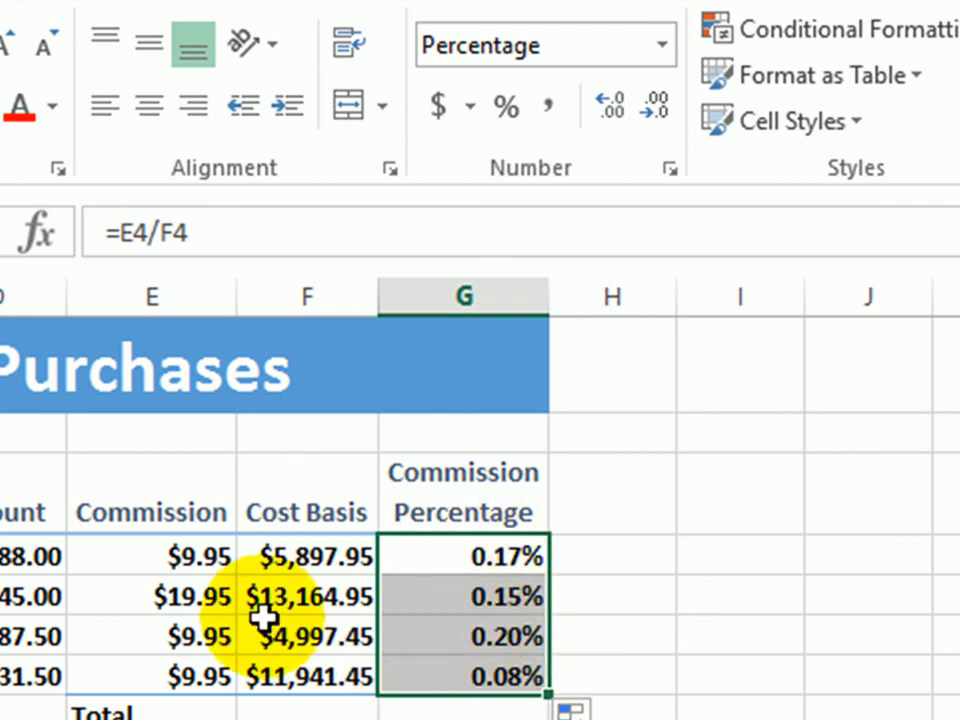
pyautogui.click(455, 677)
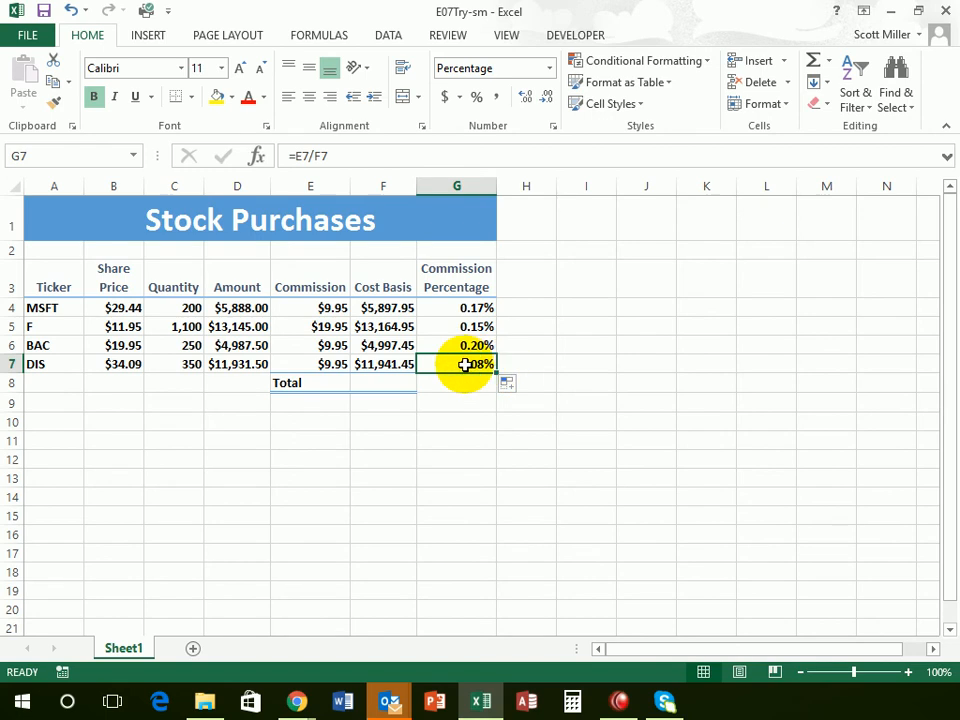
pyautogui.click(384, 386)
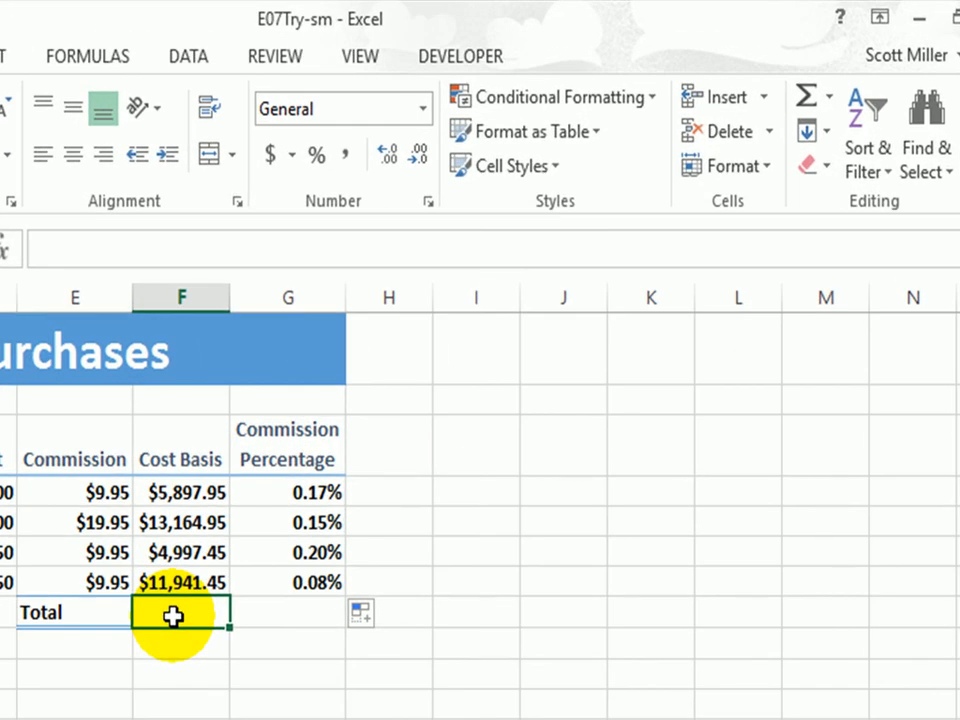
pyautogui.write('=')
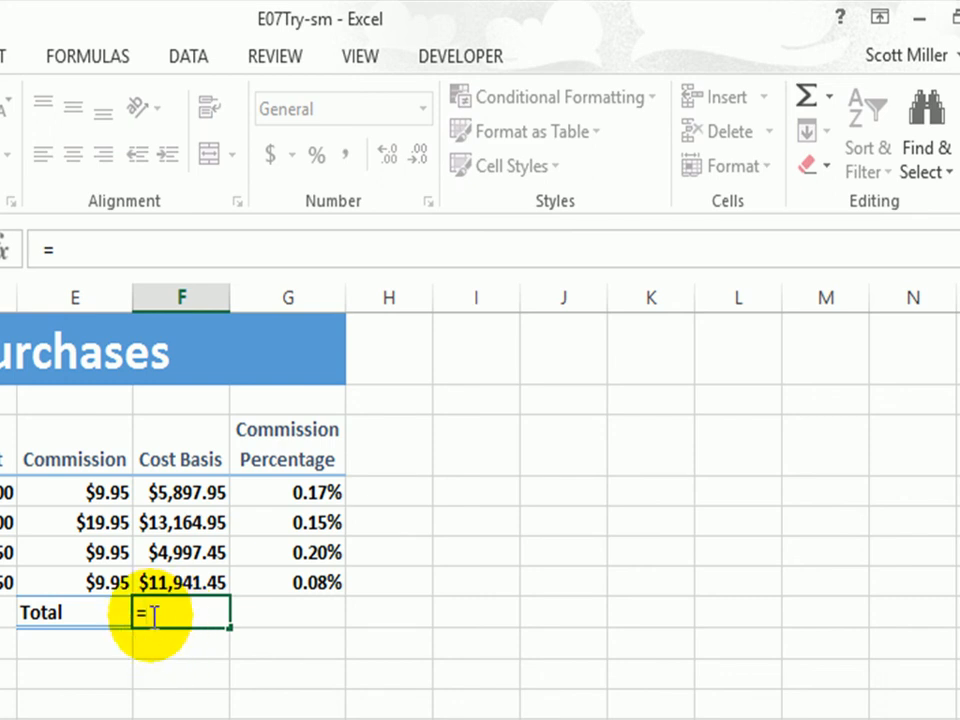
pyautogui.click(176, 492)
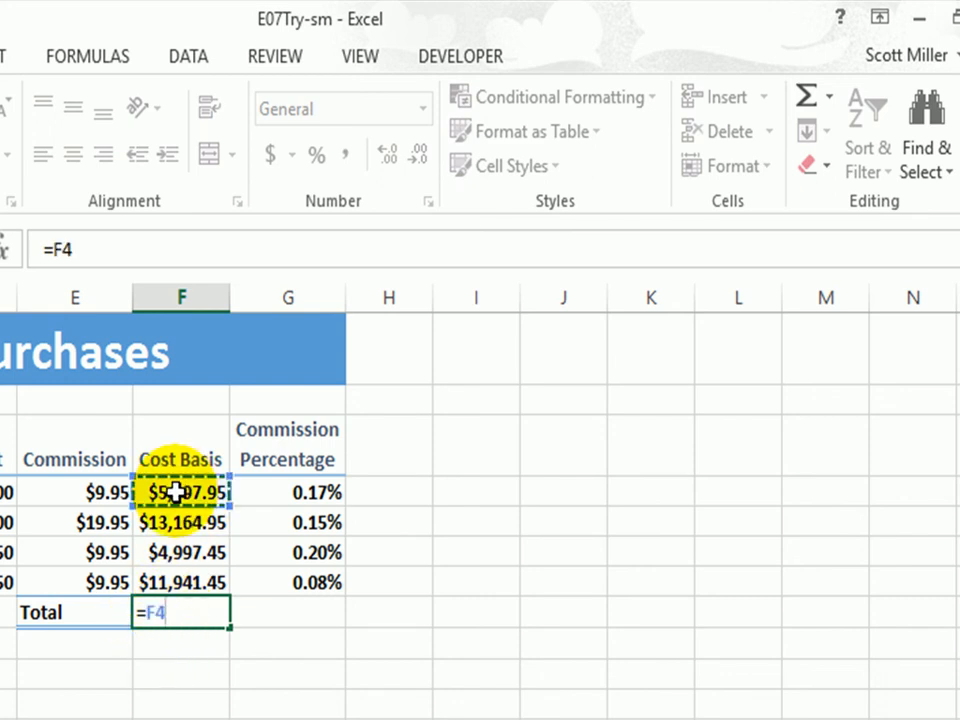
pyautogui.write('+')
pyautogui.click(175, 520)
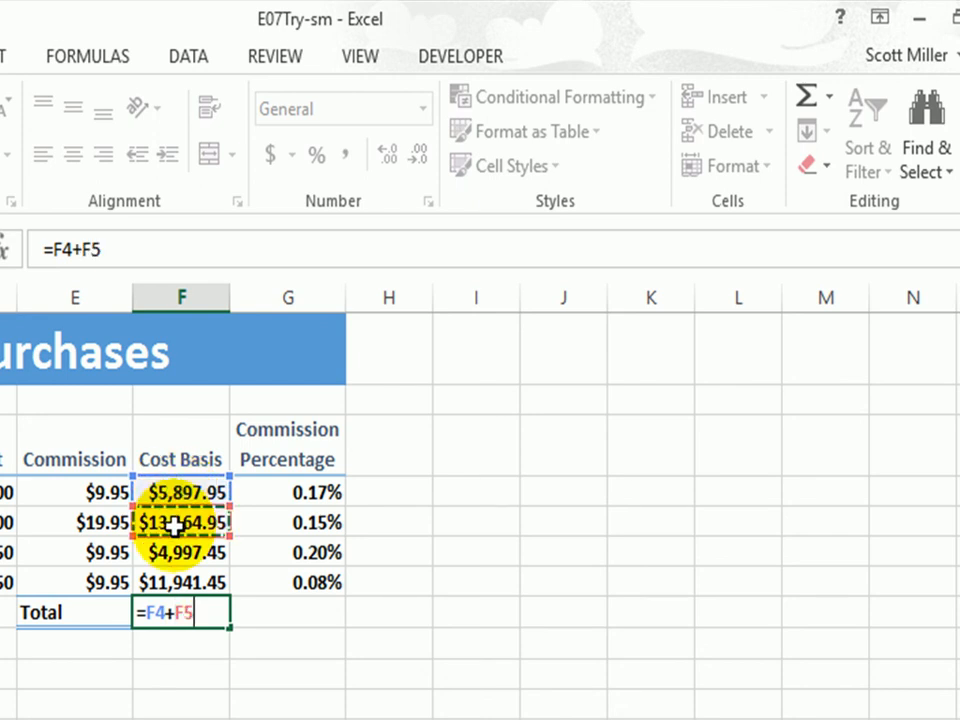
pyautogui.write('+')
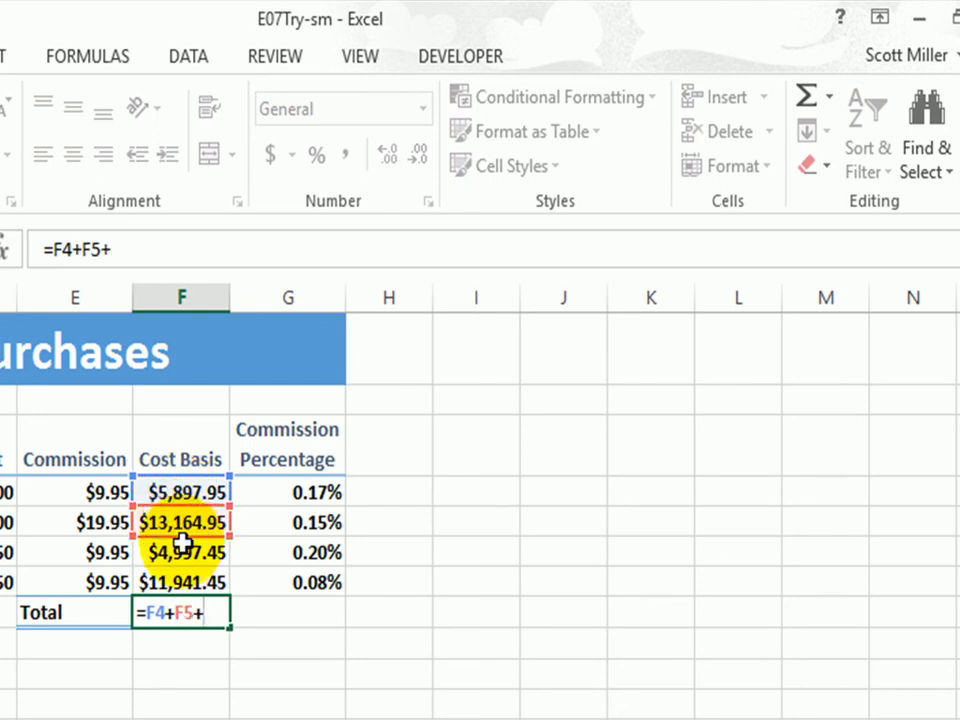
pyautogui.click(185, 560)
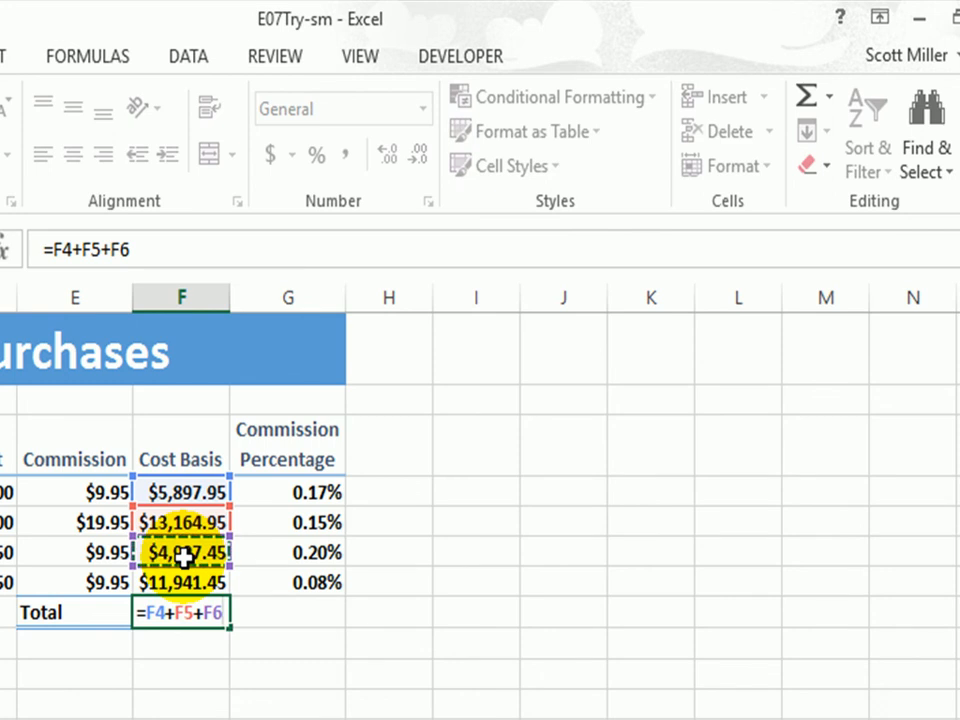
pyautogui.press('Escape')
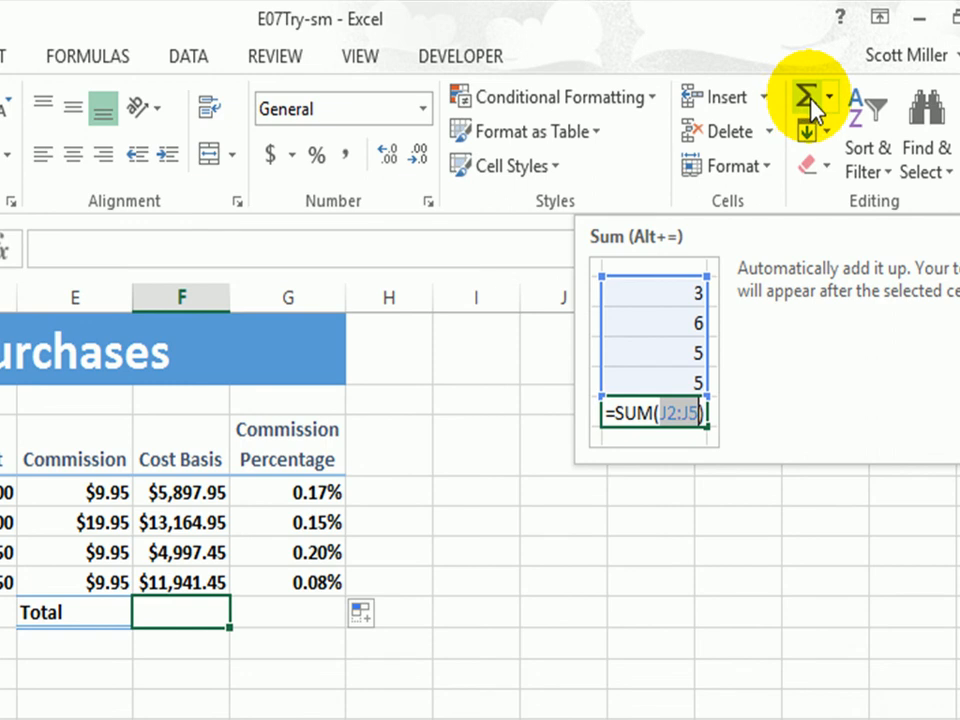
# Total the Cost Basis column in F8 using AutoSum with =SUM(F4:F7), and check the formula.
pyautogui.click(810, 104)
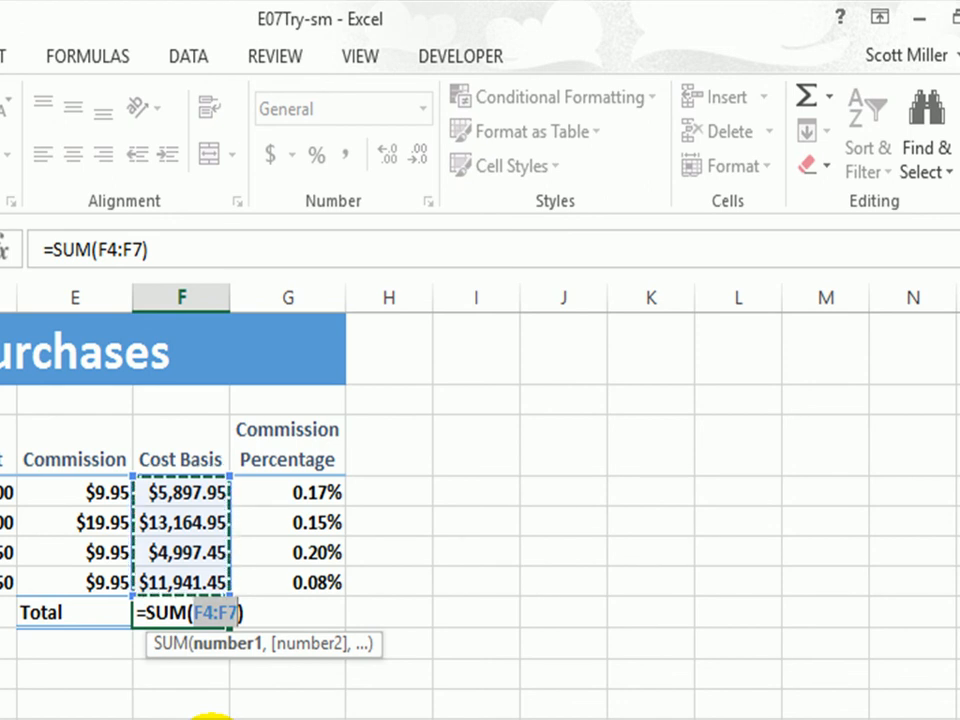
pyautogui.press('Return')
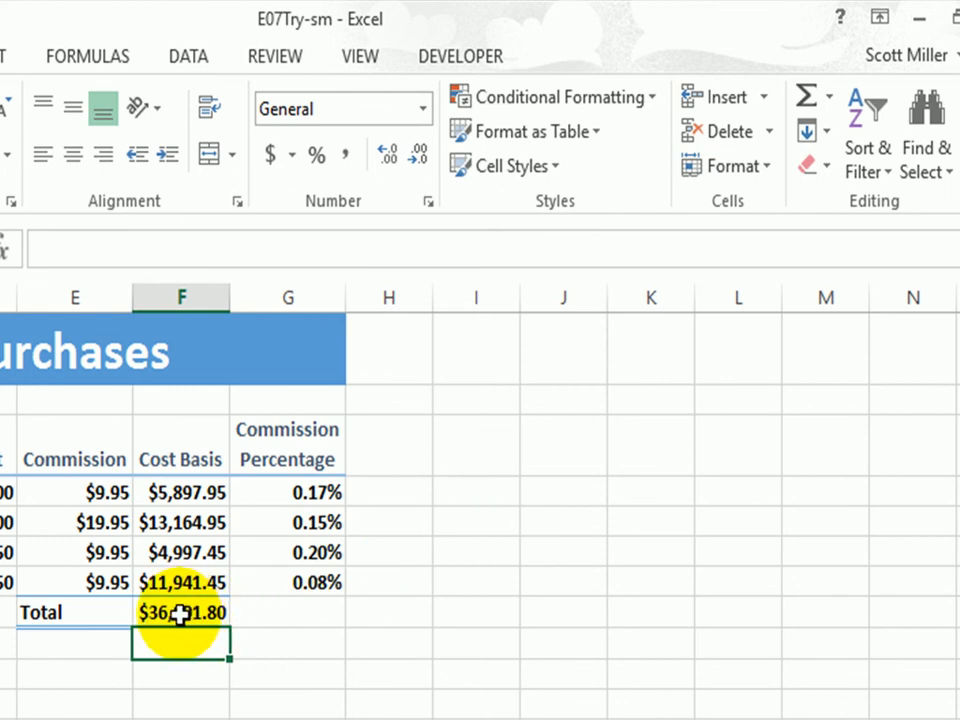
pyautogui.click(178, 614)
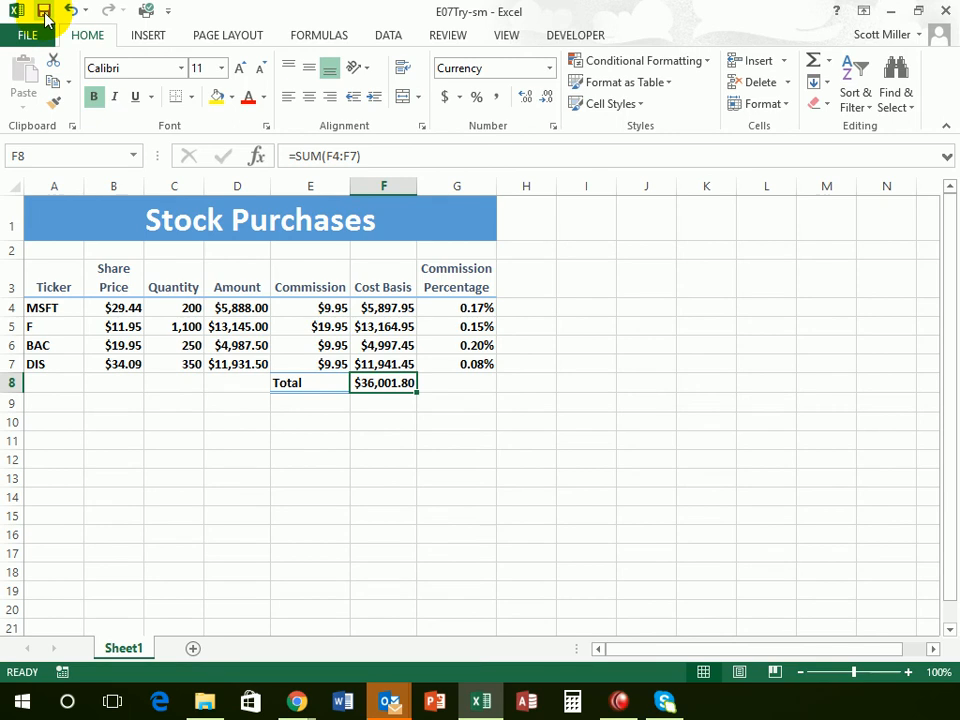
# Save the E07Try-sm workbook and close it.
pyautogui.click(45, 12)
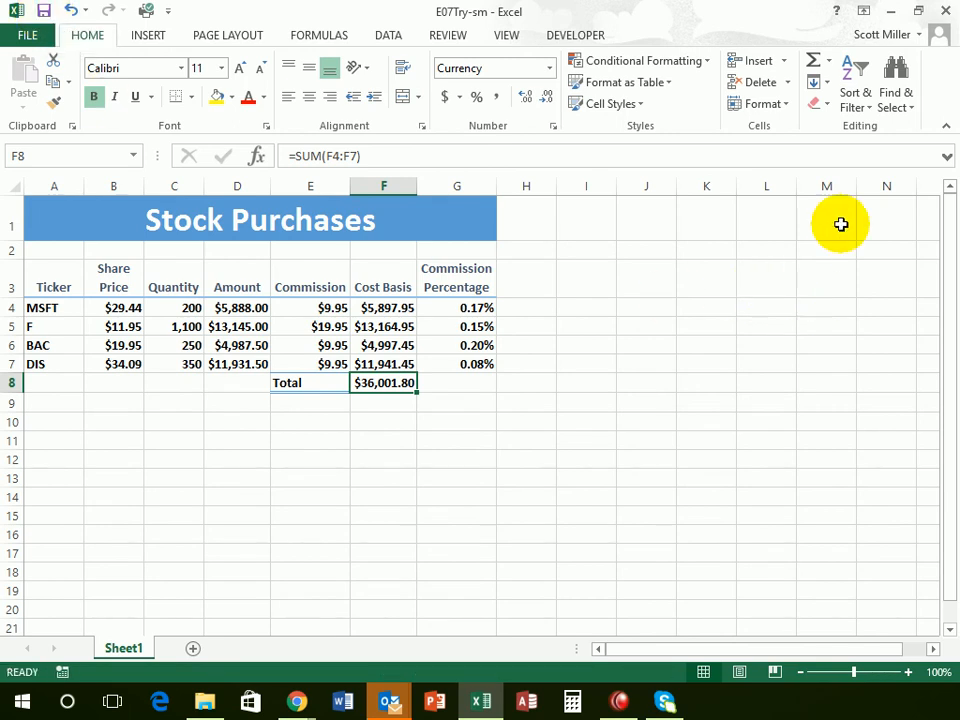
pyautogui.click(946, 11)
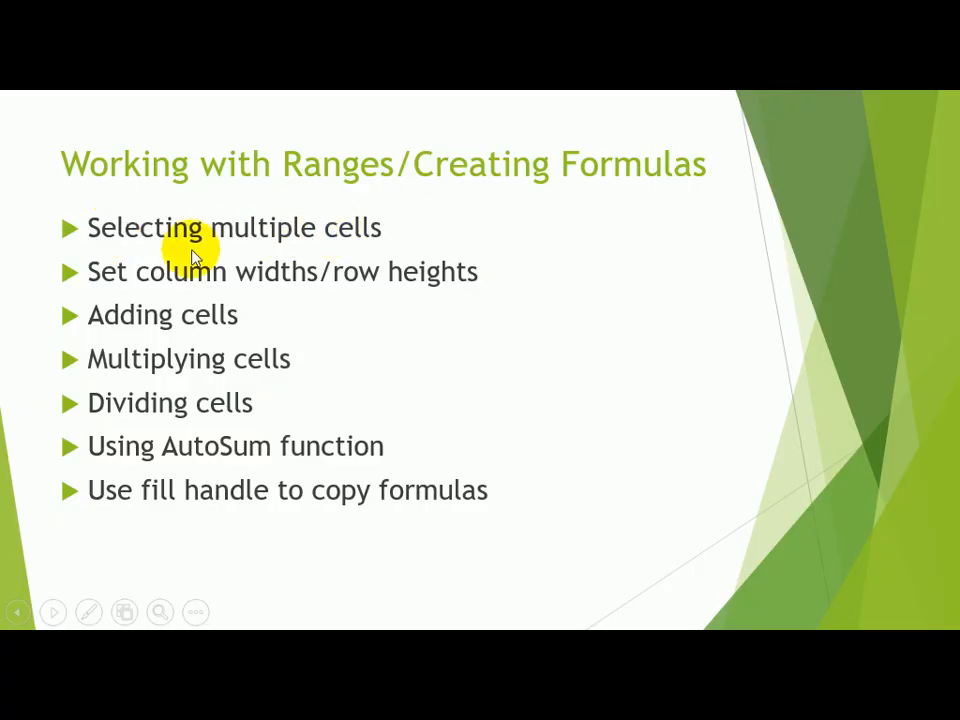